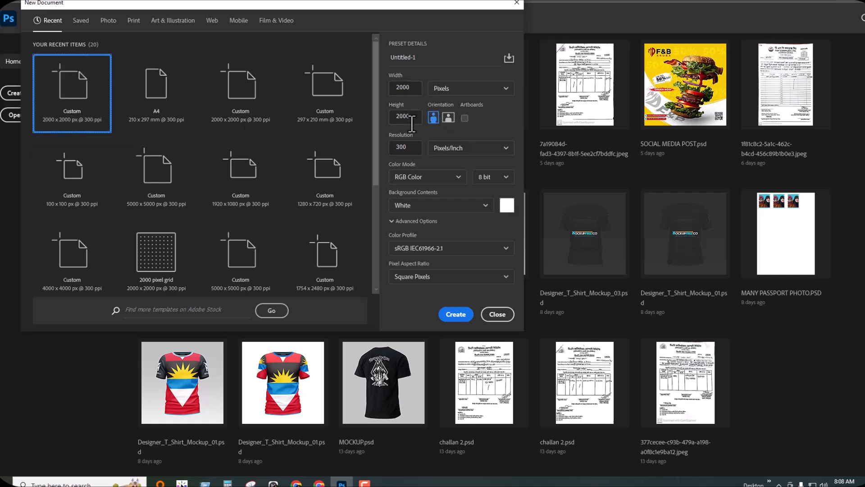
Step: Create a new 2000 x 2000 px RGB document at 300 pixels/inch with a white background
left_click(403, 147)
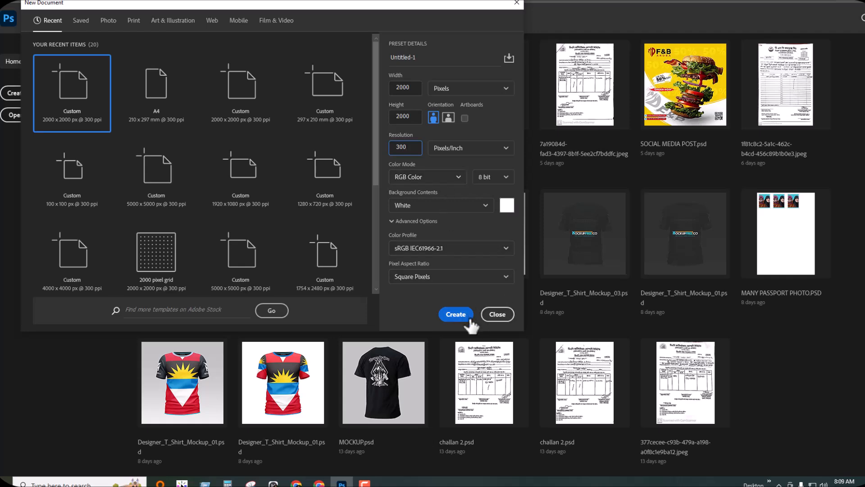
left_click(456, 314)
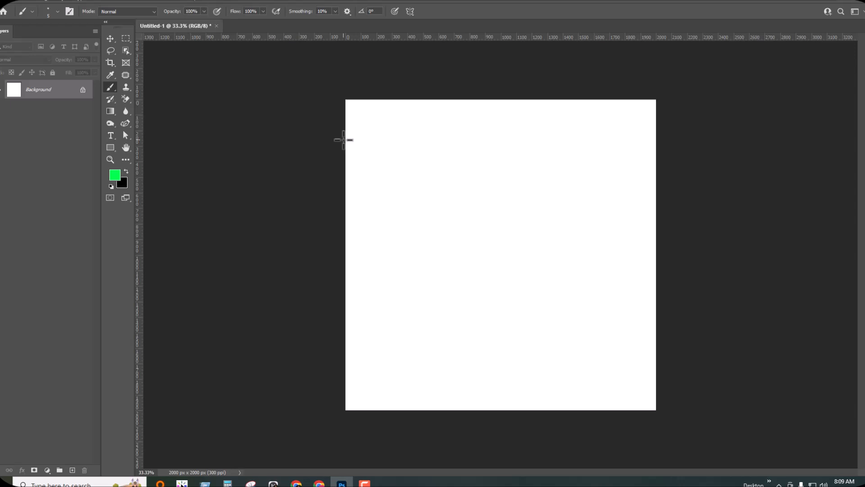
key("ctrl+plus")
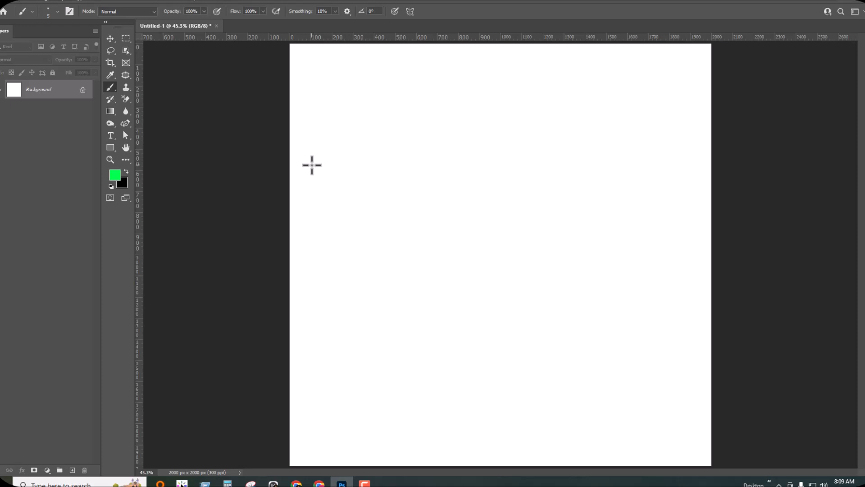
scroll(311, 165, "down", 5)
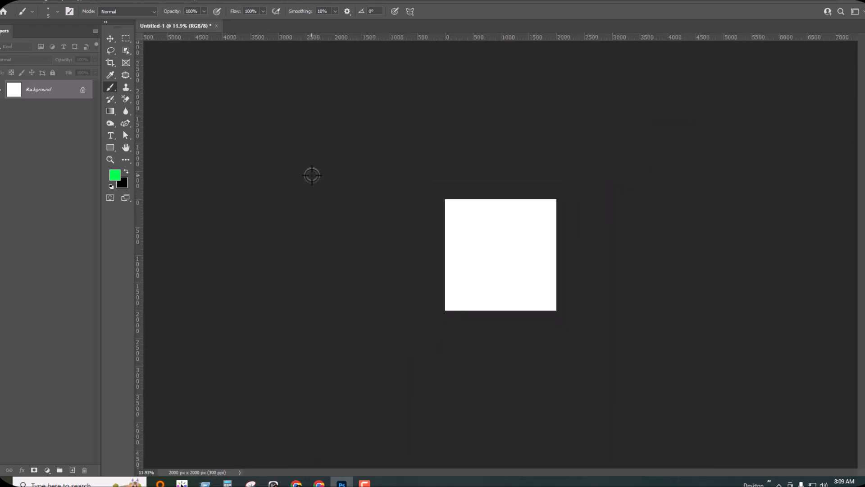
key("ctrl+0")
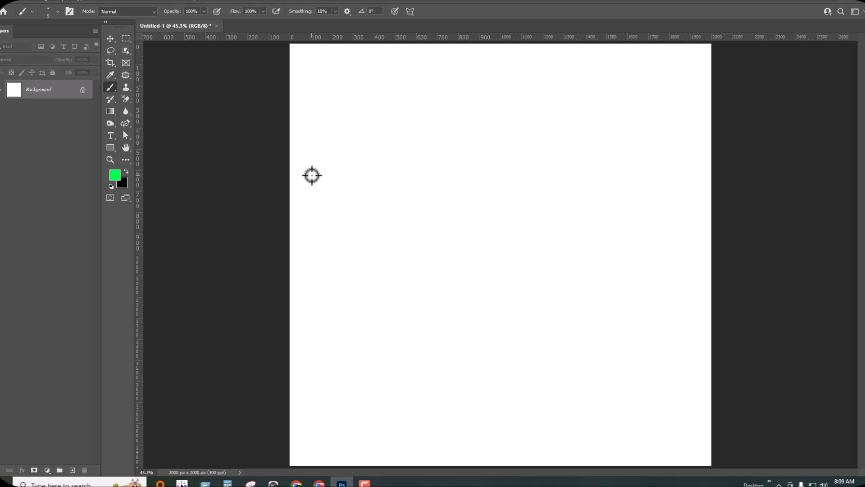
key("ctrl+1")
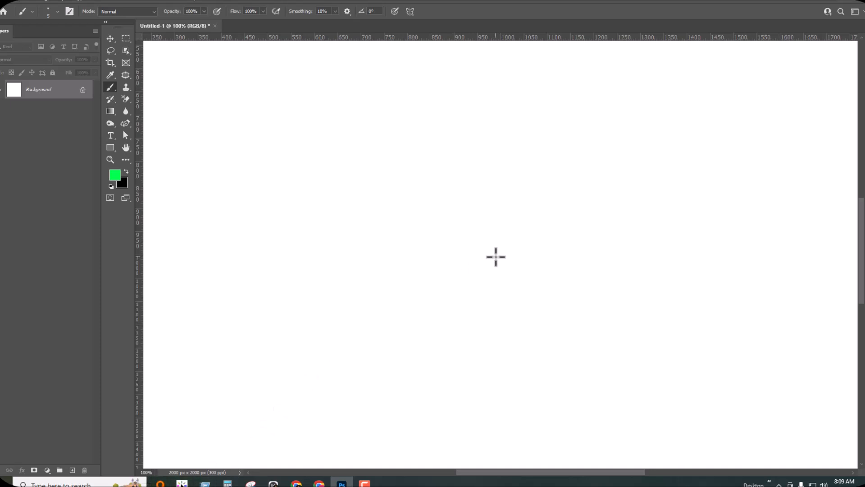
key("ctrl+0")
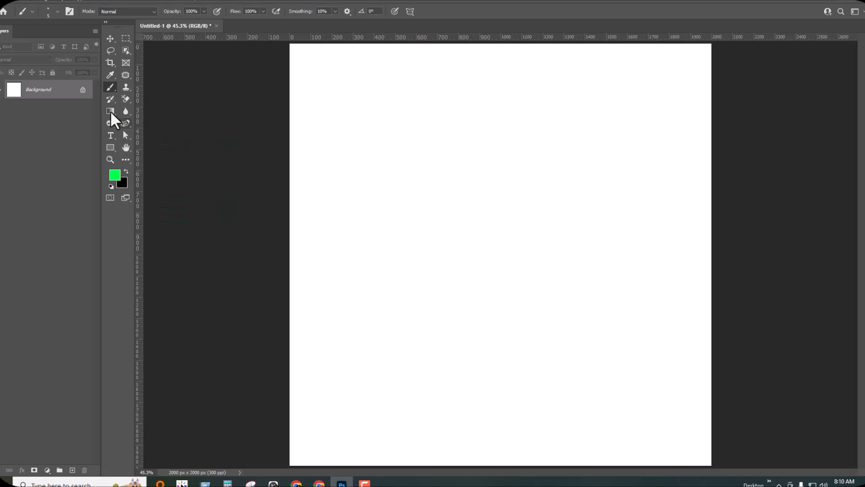
Step: Place burger.png from the class-2 folder into the document as an embedded image
left_click(13, 3)
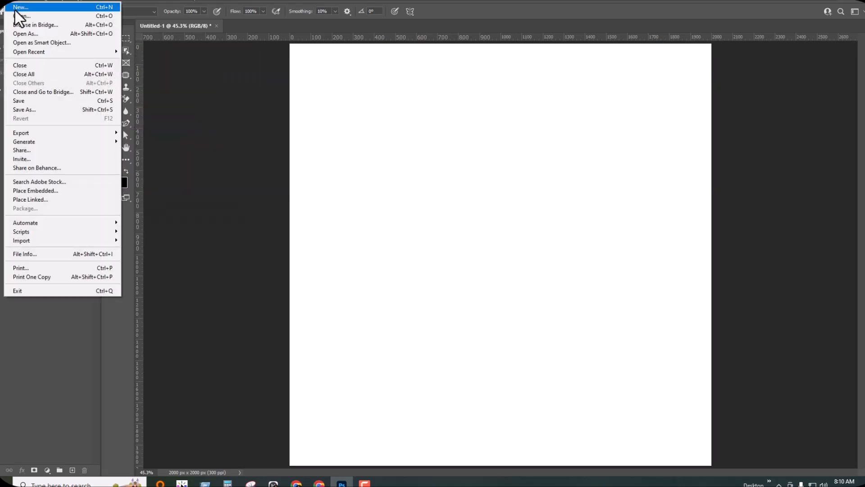
mouse_move(39, 135)
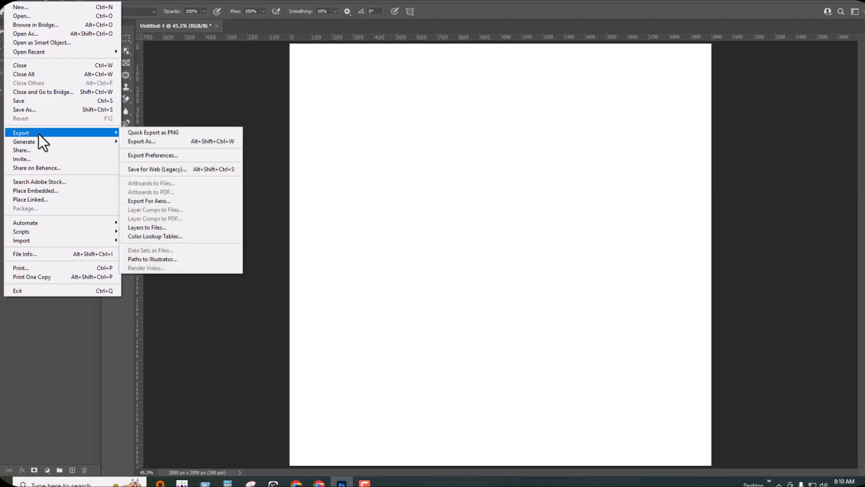
left_click(43, 191)
left_click(95, 67)
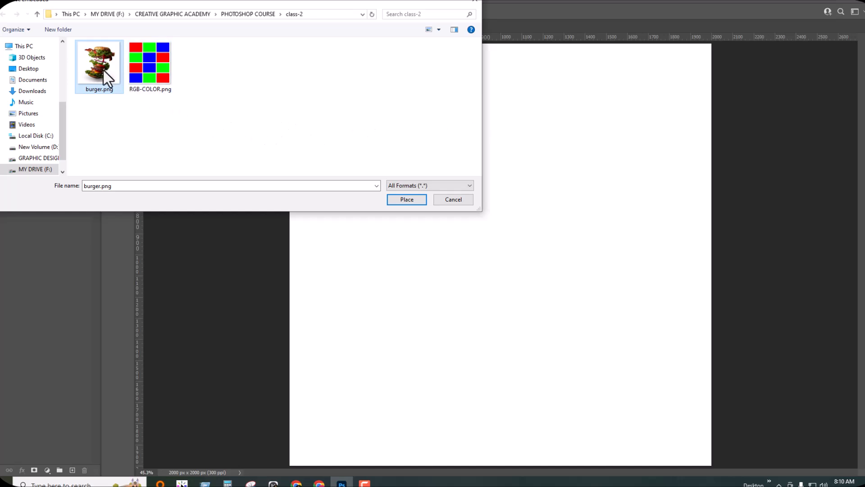
left_click(420, 202)
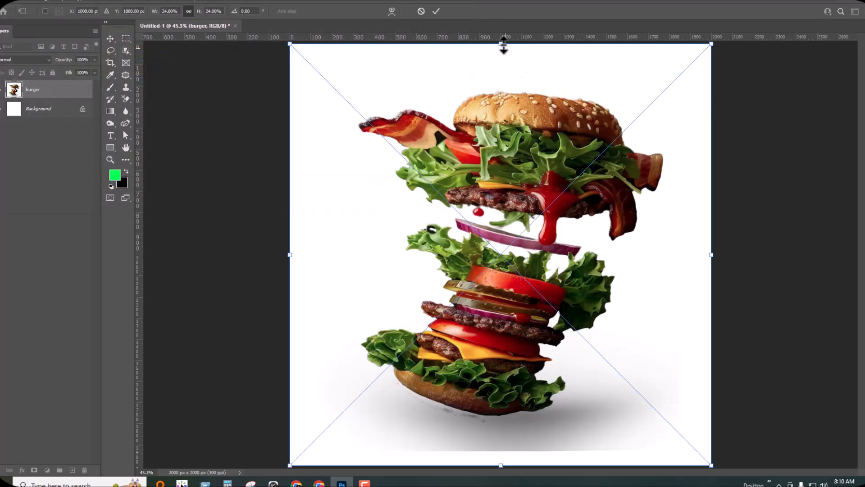
Step: Scale the placed burger image down to about 20.74%, move it up on the canvas's vertical centre line and commit the placement
left_click_drag(501, 43, 500, 101)
left_click_drag(458, 206, 457, 164)
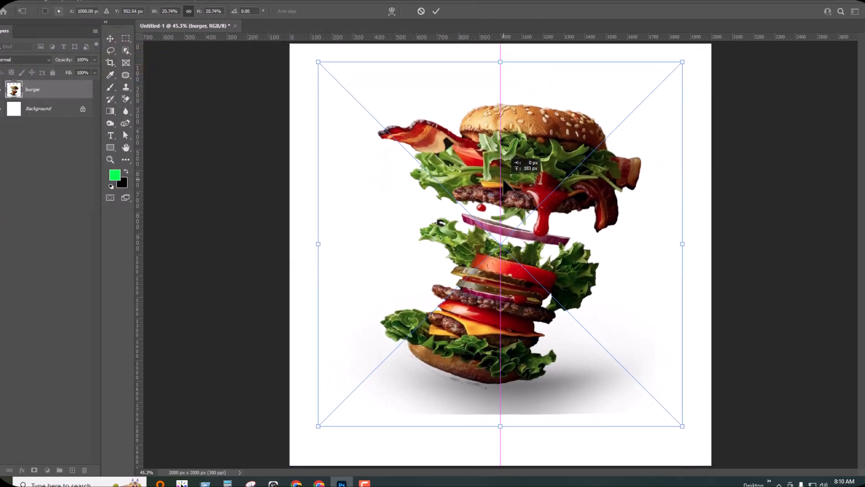
key("Return")
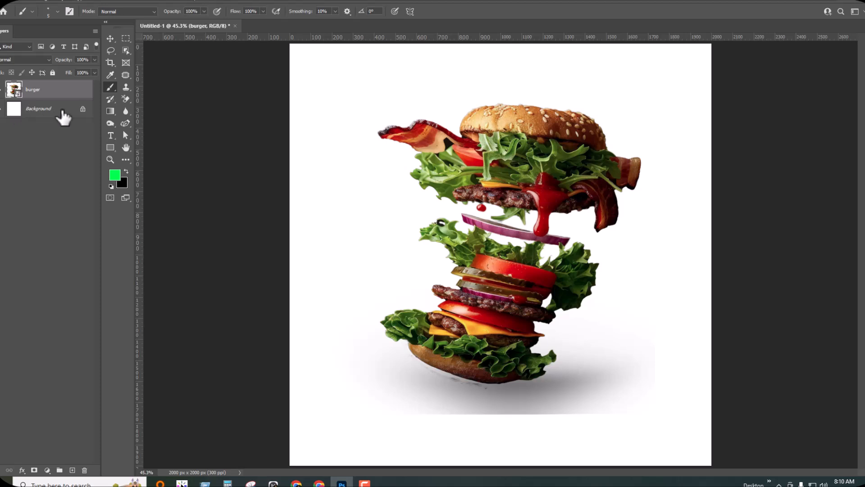
Step: Delete the white Background layer beneath the burger image
left_click(44, 110)
left_click_drag(44, 112, 59, 176)
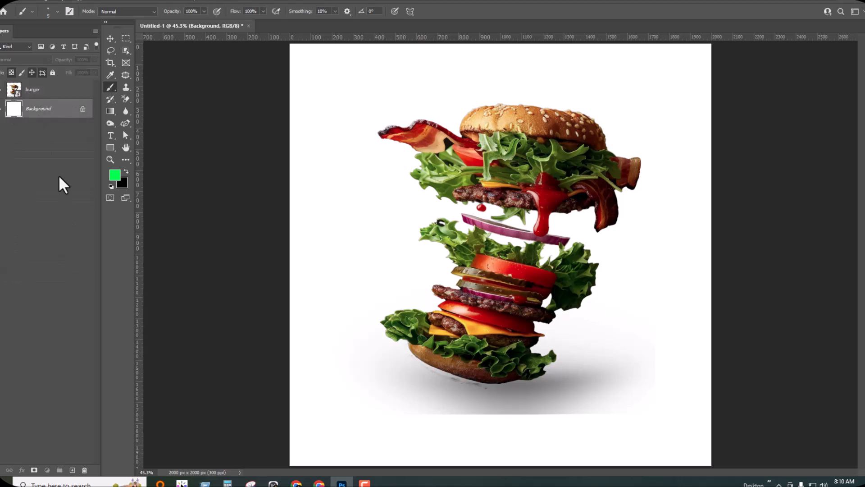
left_click_drag(42, 109, 84, 470)
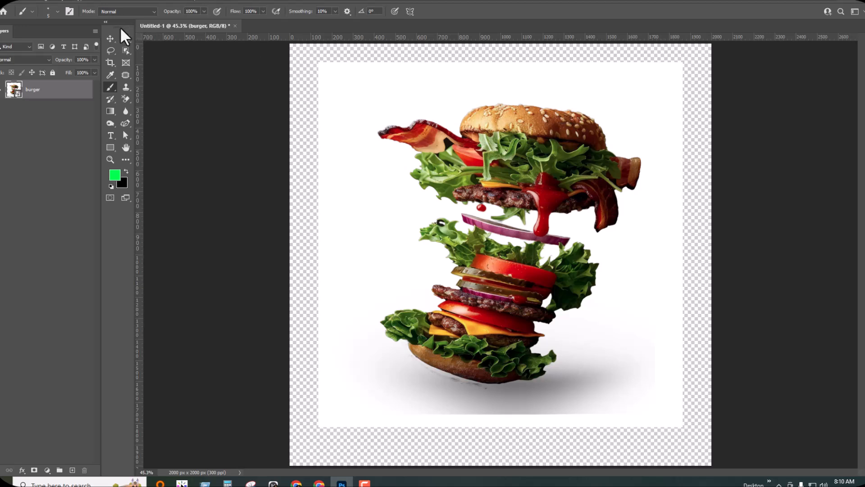
Step: Enlarge the burger image to 2000 x 2000 px so that it fills the whole canvas, and commit the transform
left_click(110, 39)
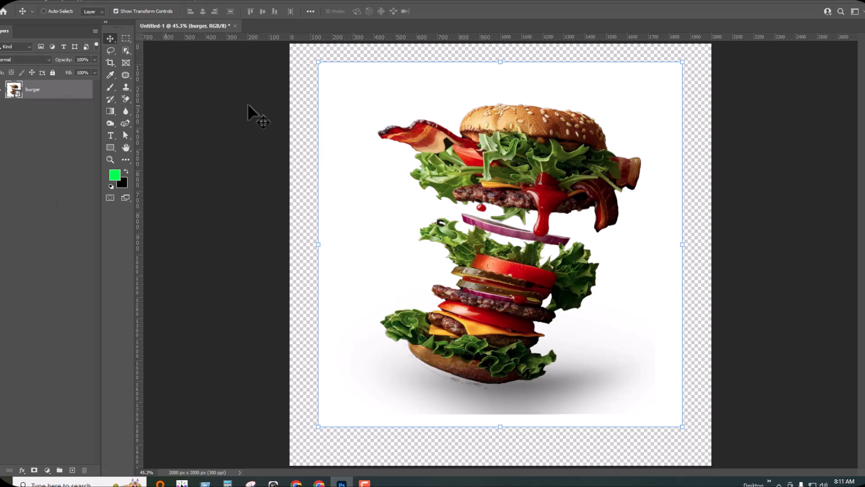
left_click_drag(503, 66, 503, 44)
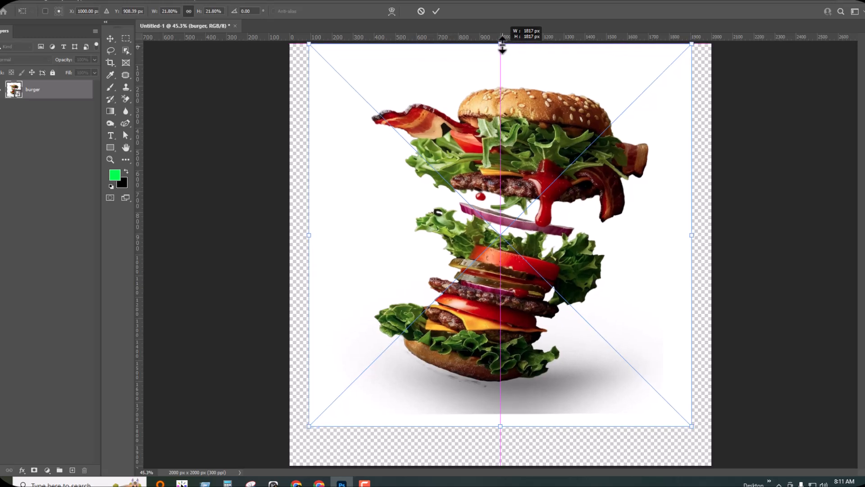
left_click_drag(500, 426, 501, 464)
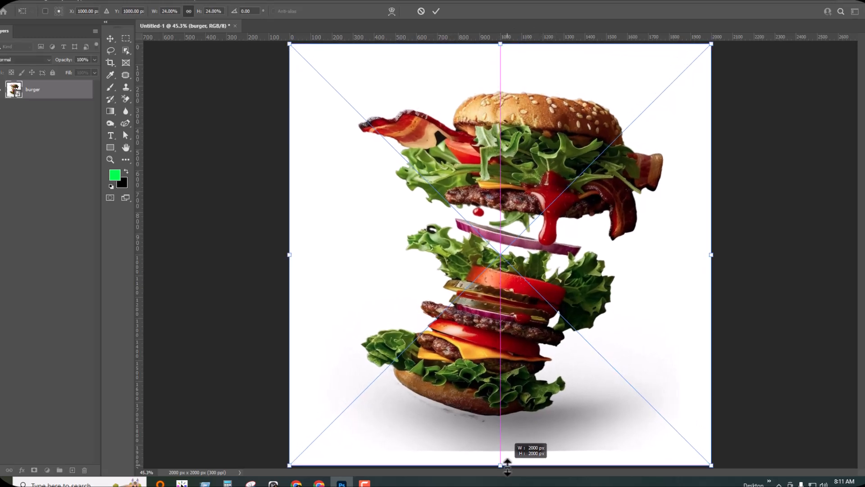
left_click(435, 11)
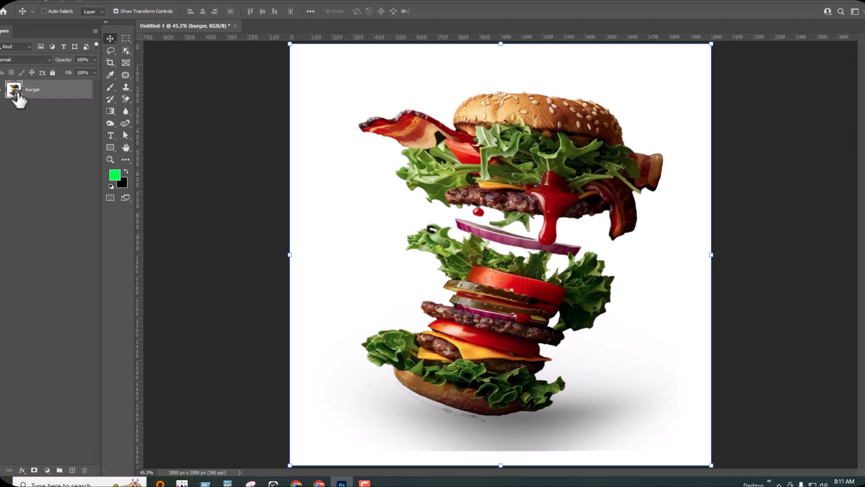
Step: Rasterize the burger smart object layer
right_click(35, 93)
left_click(64, 243)
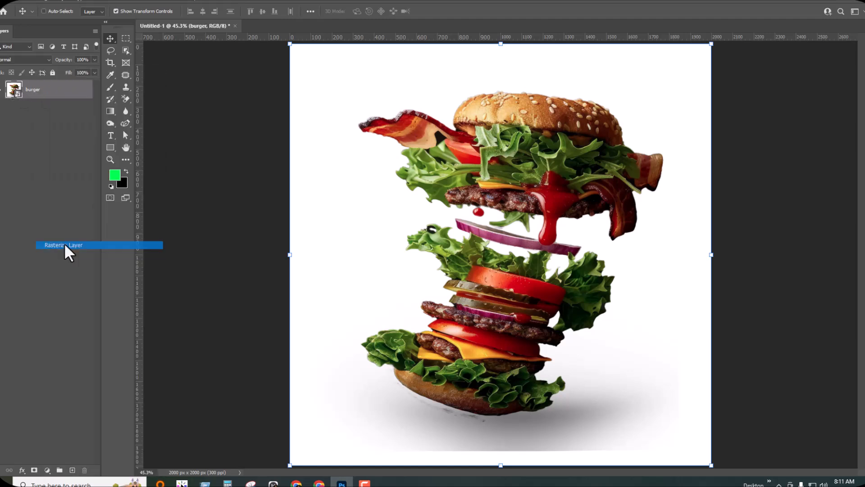
left_click(34, 93)
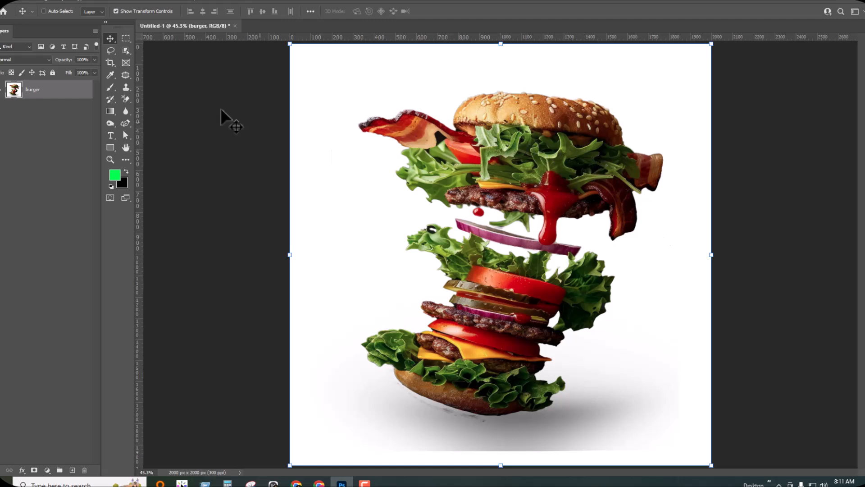
Step: Convert the rasterized burger layer back to a Smart Object
right_click(32, 93)
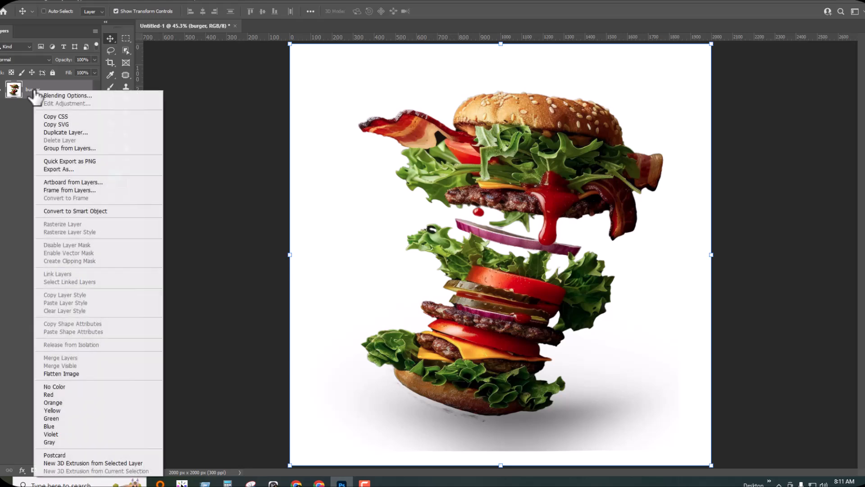
right_click(27, 89)
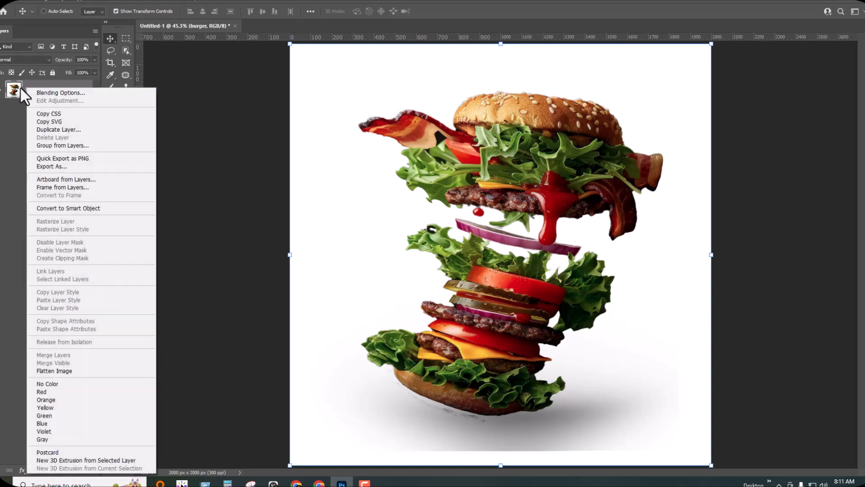
left_click(35, 83)
right_click(39, 88)
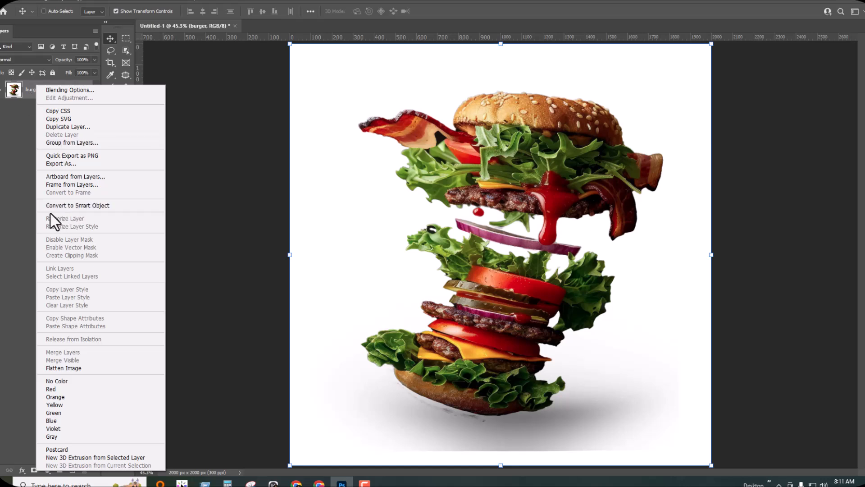
left_click(93, 207)
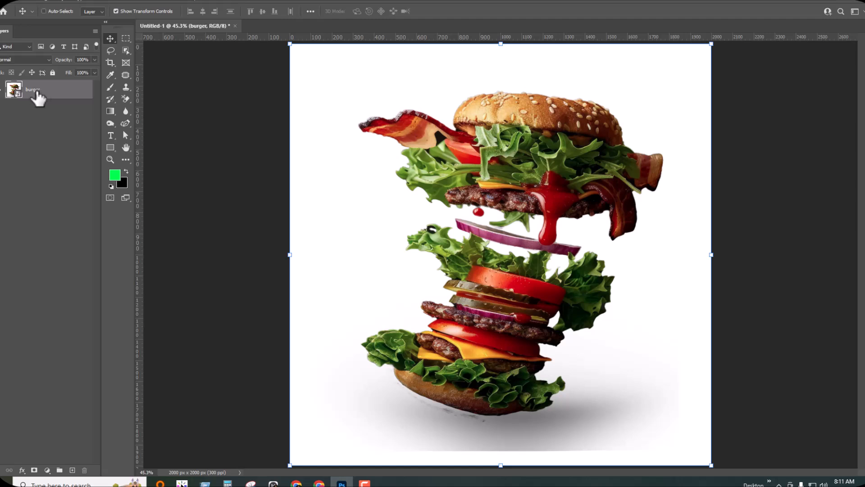
Step: Duplicate the burger smart object layer and rasterize the duplicate
left_click_drag(40, 94, 72, 470)
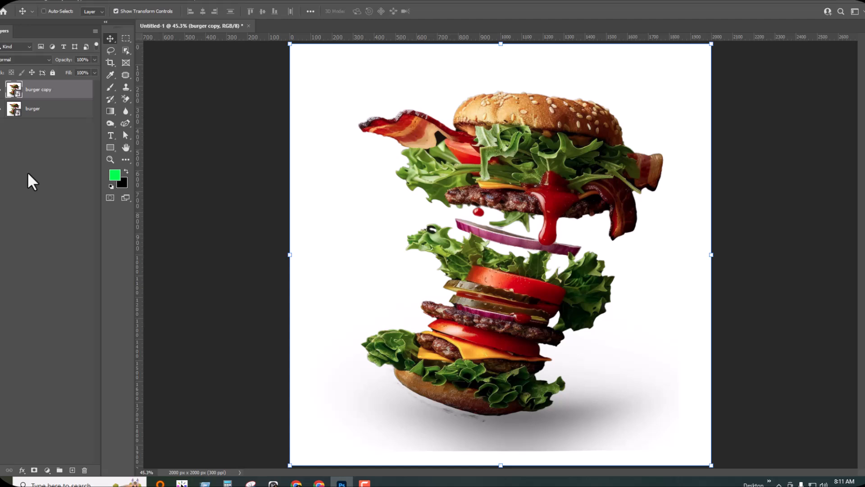
left_click(32, 115)
right_click(40, 91)
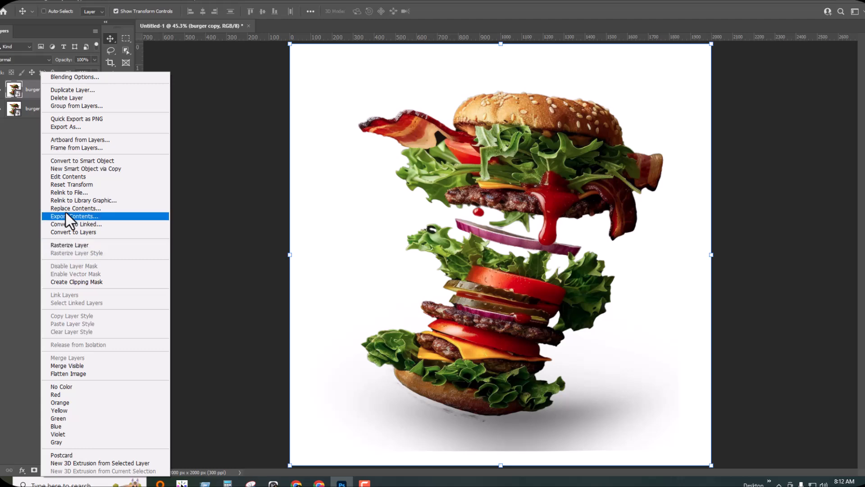
right_click(27, 93)
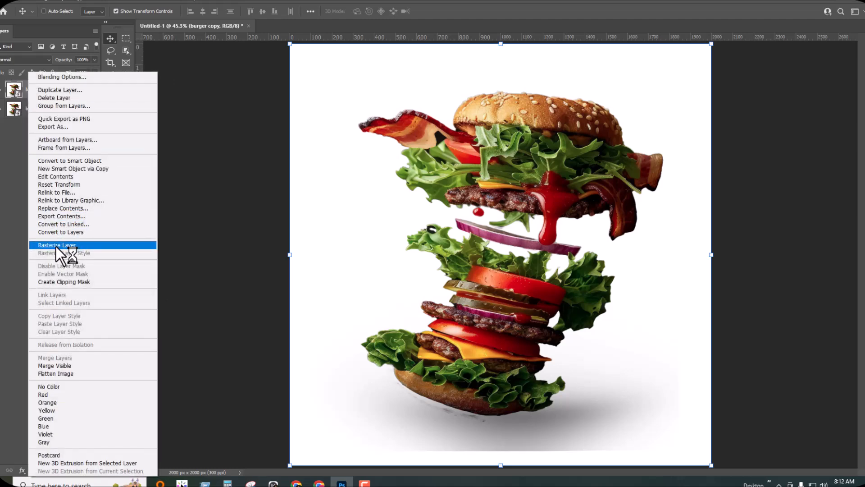
left_click(72, 246)
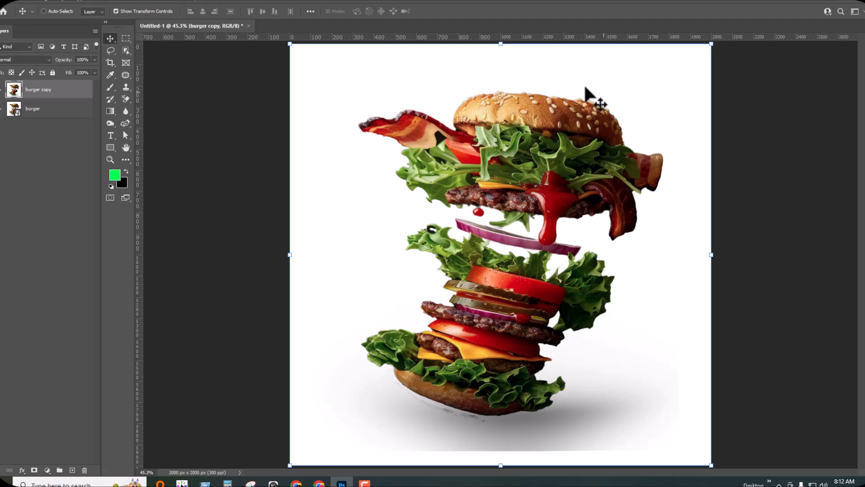
Step: Apply a Gaussian Blur with a 42.9 px radius to the original burger smart object layer
left_click(48, 113)
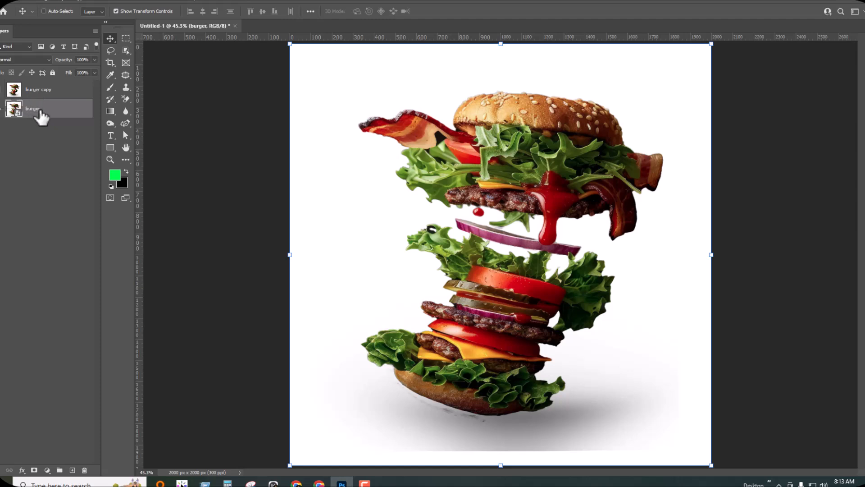
left_click(115, 4)
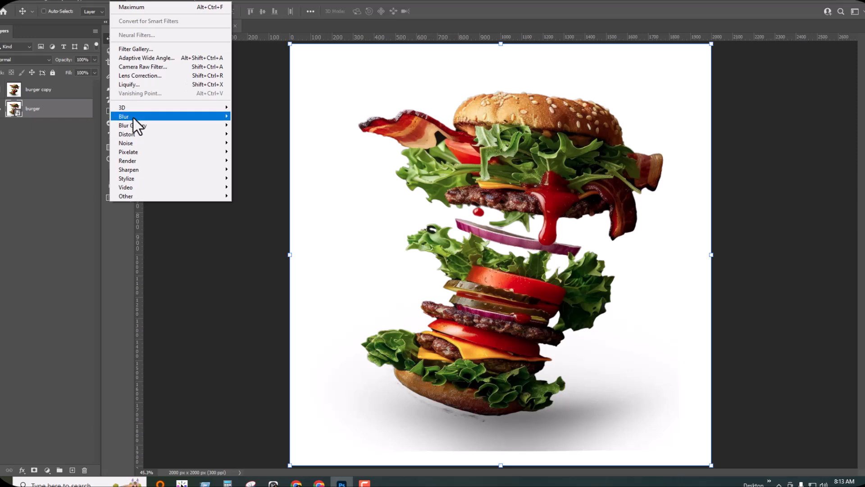
mouse_move(134, 118)
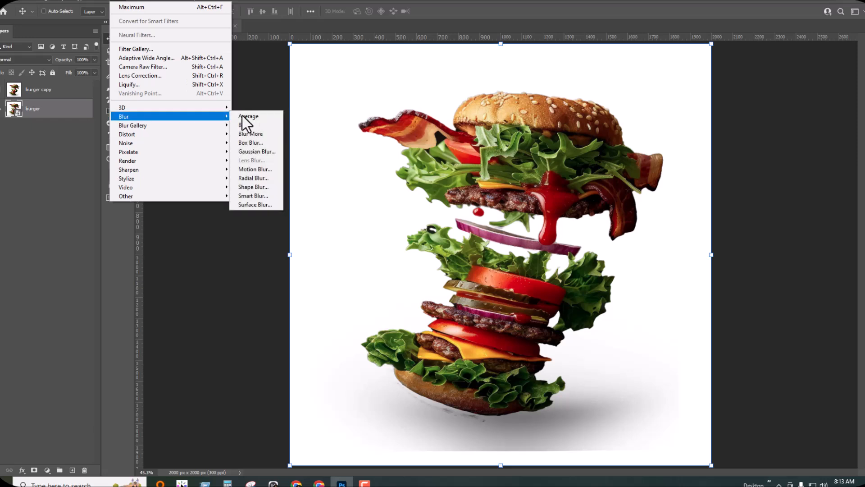
left_click(252, 153)
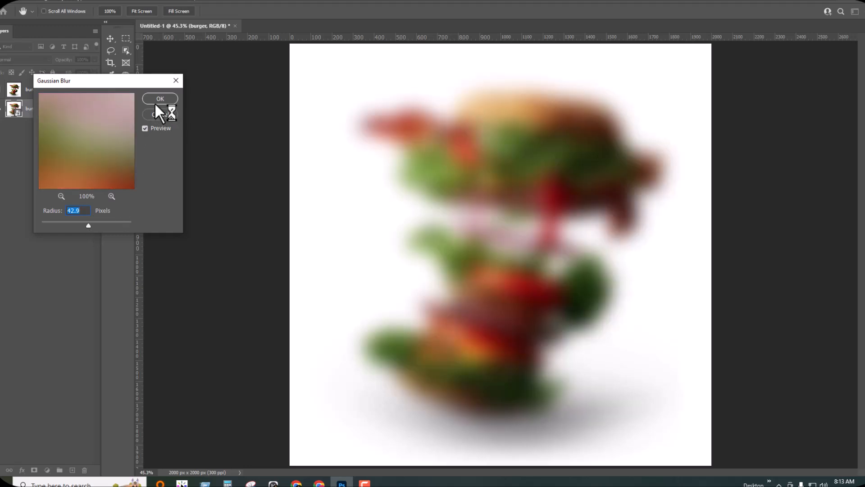
left_click(156, 100)
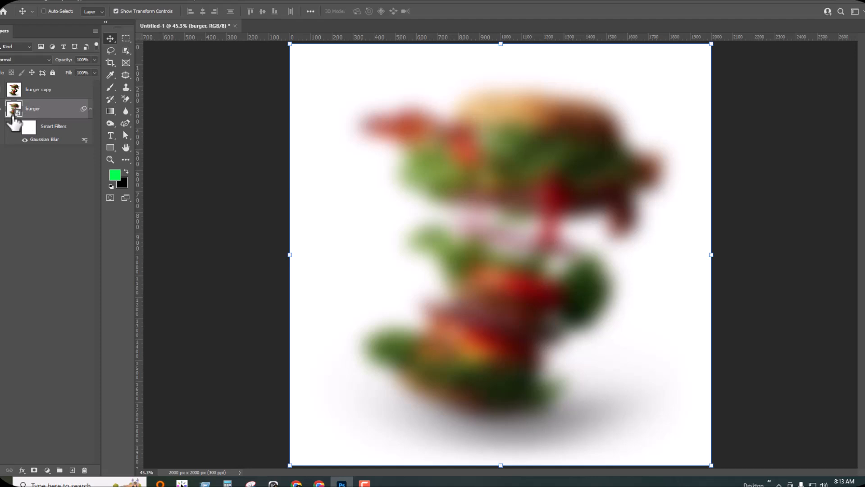
Step: Set the Gaussian Blur smart filter on the original burger layer to a 9.4 px radius
double_click(44, 140)
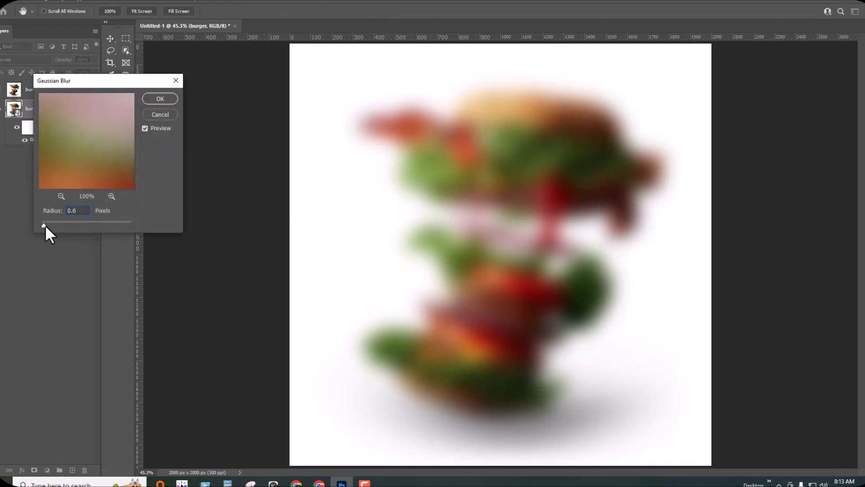
left_click_drag(45, 224, 76, 227)
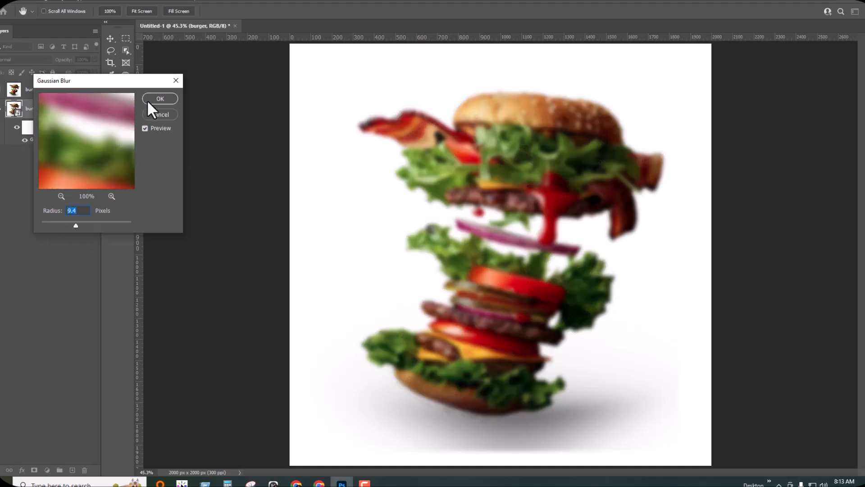
left_click(160, 98)
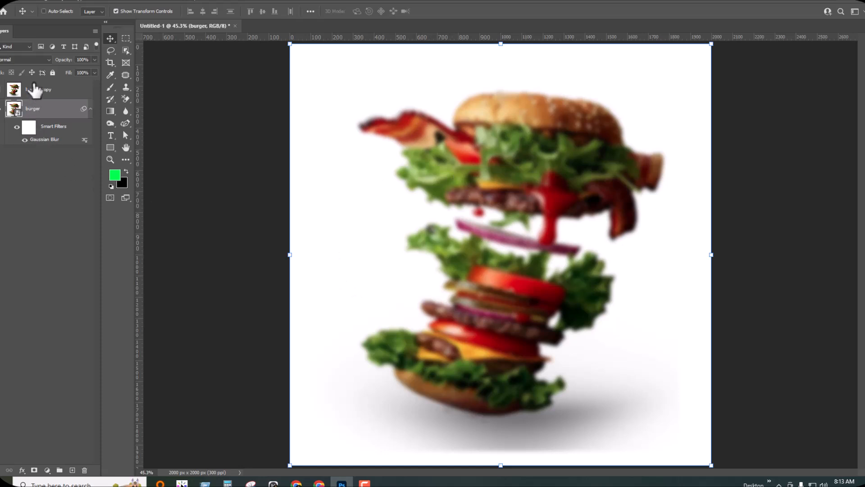
Step: Show the rasterized burger copy layer and apply a Gaussian Blur directly to it
left_click(8, 93)
left_click(4, 94)
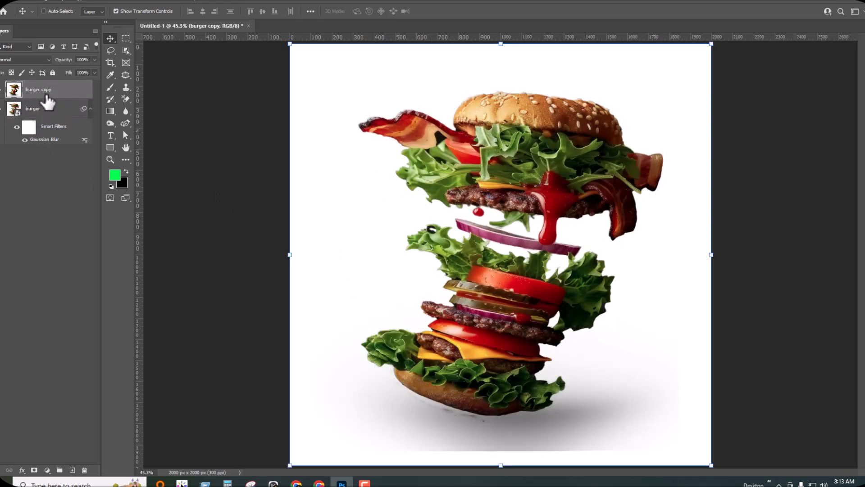
left_click(120, 2)
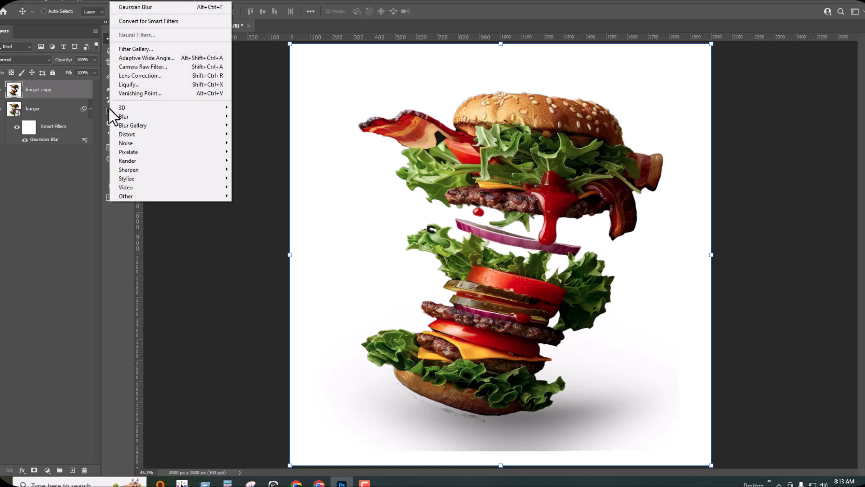
mouse_move(134, 116)
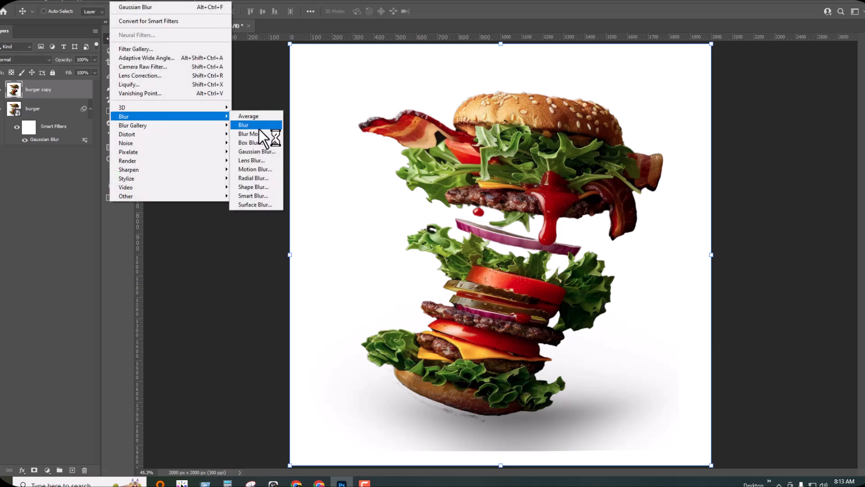
left_click(258, 154)
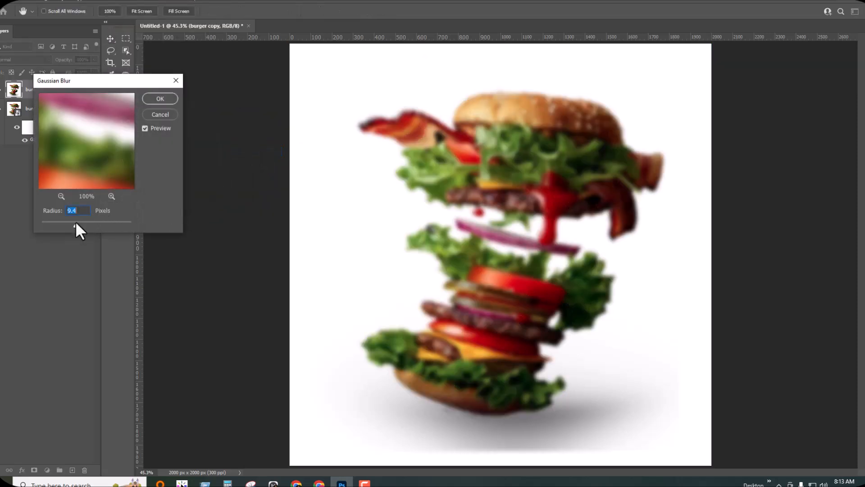
left_click_drag(85, 220, 78, 221)
left_click(166, 100)
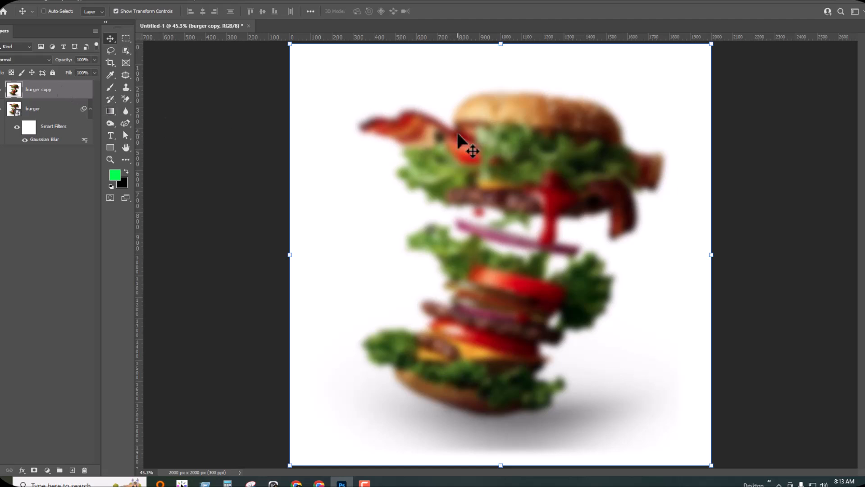
Step: Try removing the Gaussian Blur smart filter from the original burger layer, and undo the removal
left_click(46, 110)
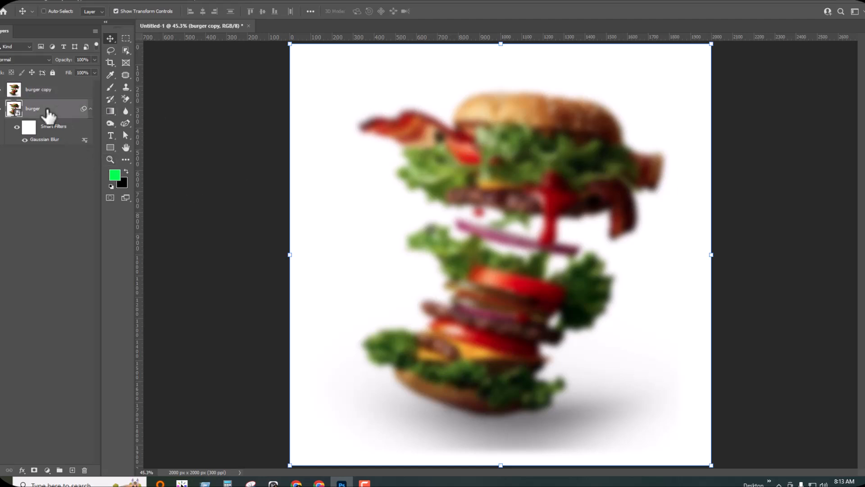
left_click(46, 93)
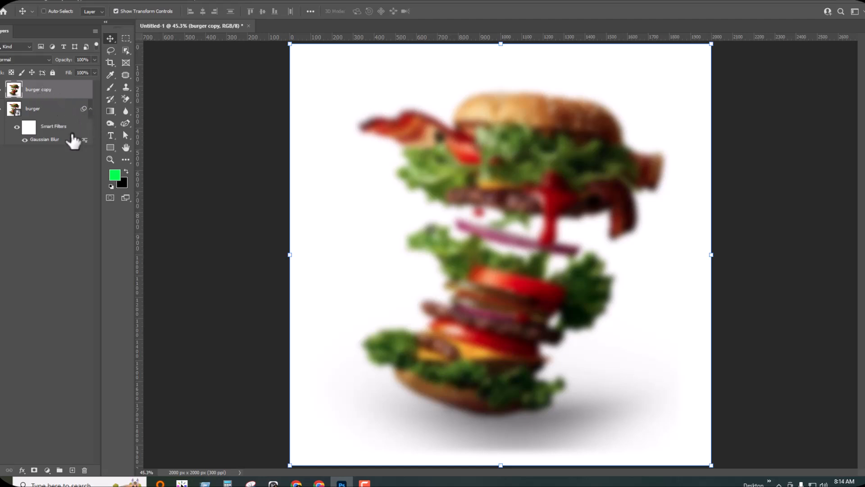
left_click_drag(81, 471, 83, 470)
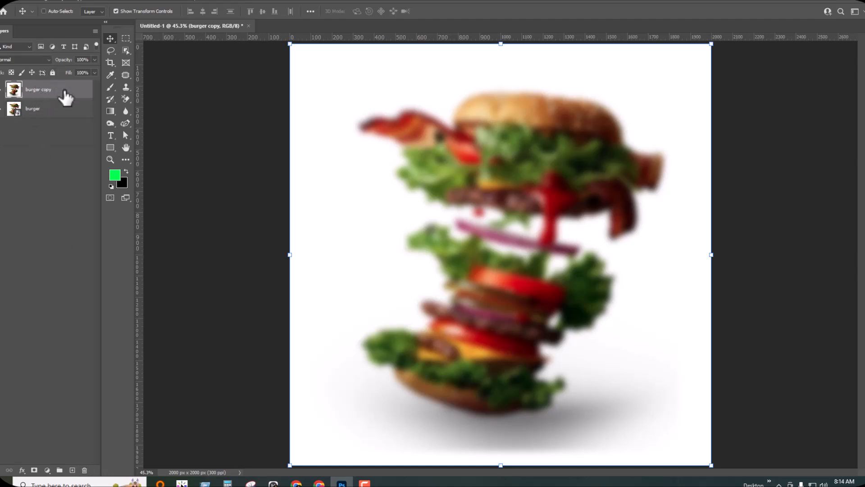
key("ctrl+z")
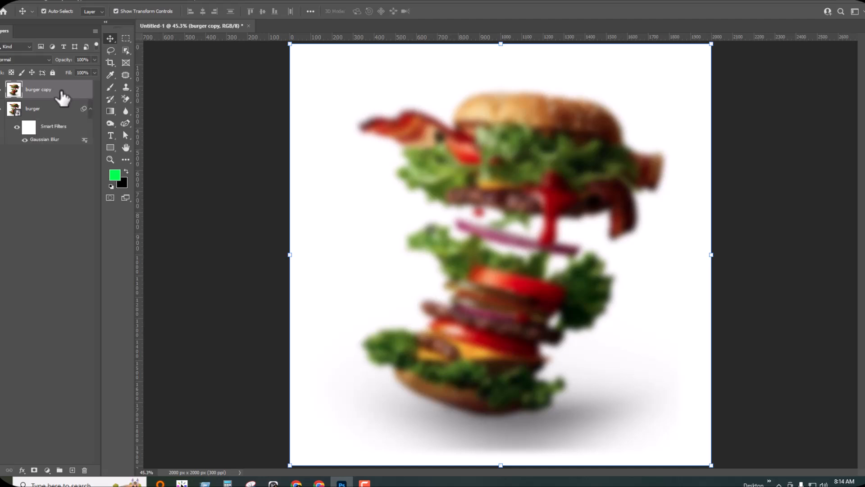
Step: Hide the burger copy, delete the smart filter from the original burger layer, and show the copy again
left_click(3, 91)
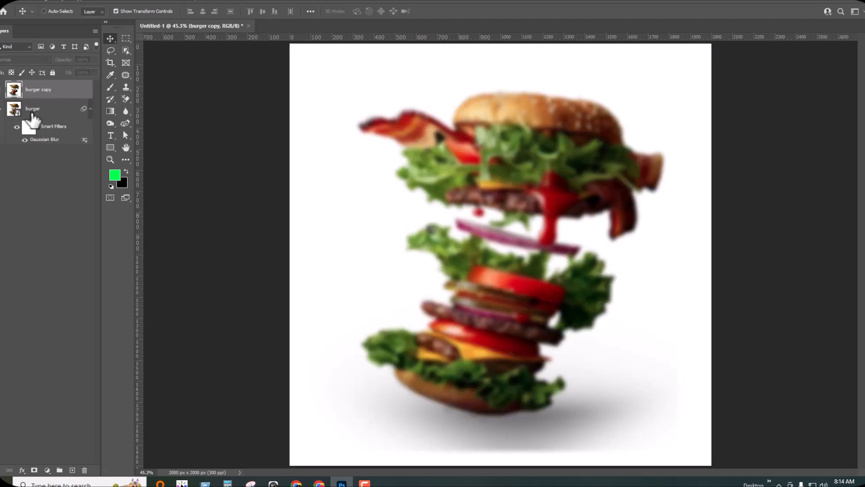
left_click(85, 470)
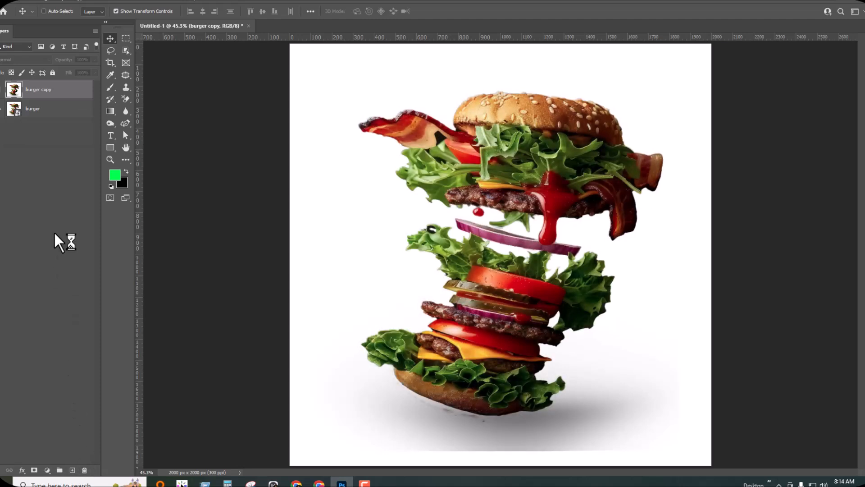
left_click(3, 91)
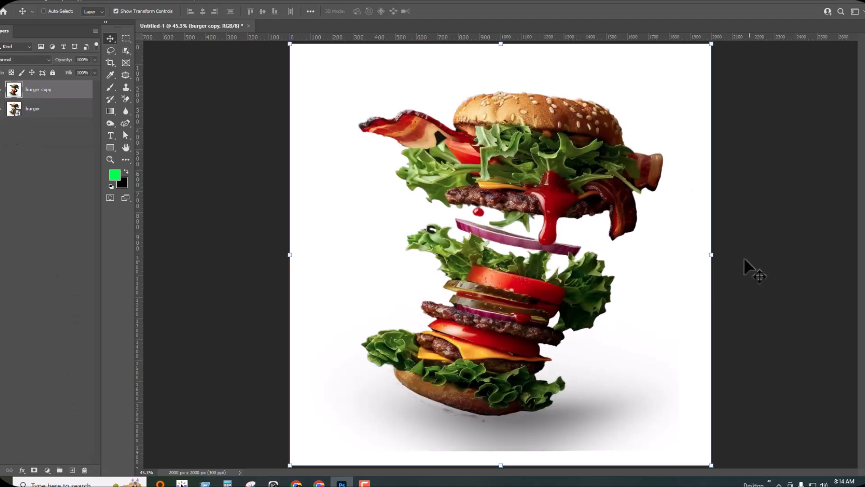
Step: Scale the rasterized burger copy down to 32.45%, then enlarge it beyond the canvas width and reposition it
left_click_drag(714, 255, 426, 255)
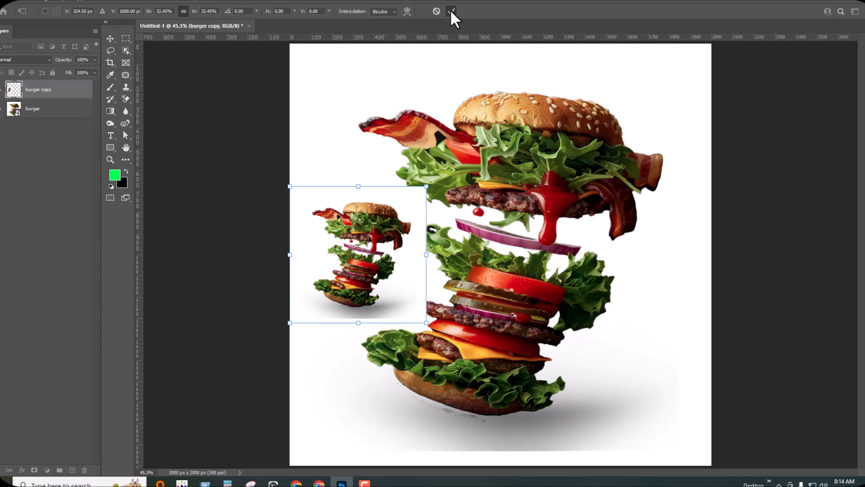
left_click_drag(426, 255, 853, 255)
left_click_drag(595, 251, 506, 273)
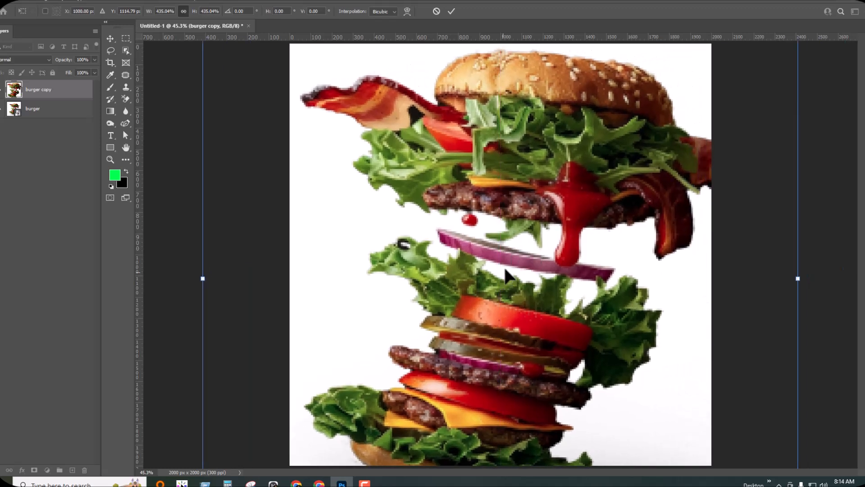
left_click_drag(799, 278, 851, 278)
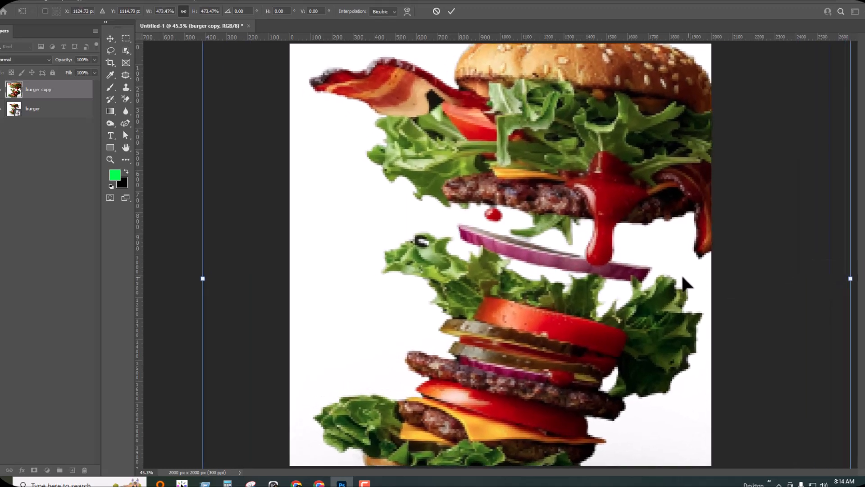
left_click_drag(687, 277, 577, 312)
left_click_drag(746, 313, 856, 201)
left_click(451, 12)
mouse_move(572, 250)
left_mouse_down()
mouse_move(411, 218)
mouse_move(379, 266)
mouse_move(568, 234)
left_mouse_up()
left_click_drag(427, 237, 426, 228)
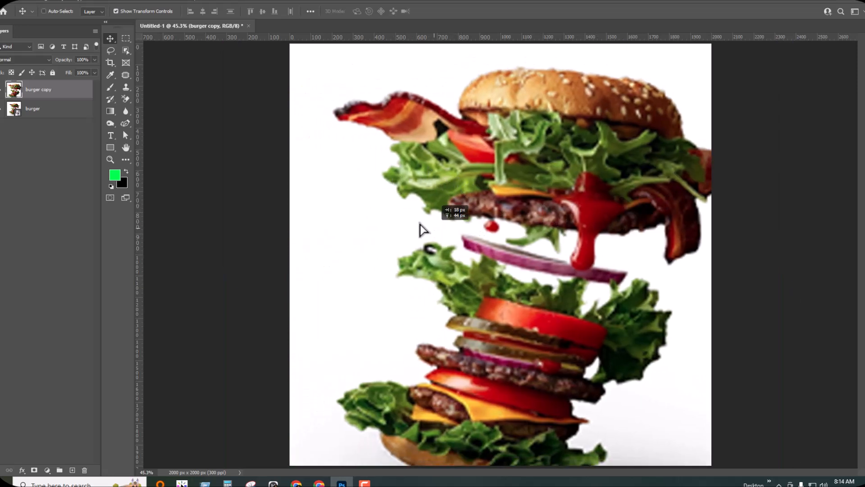
Step: Cancel the extra scaling and delete the burger copy layer
left_click_drag(797, 282, 769, 282)
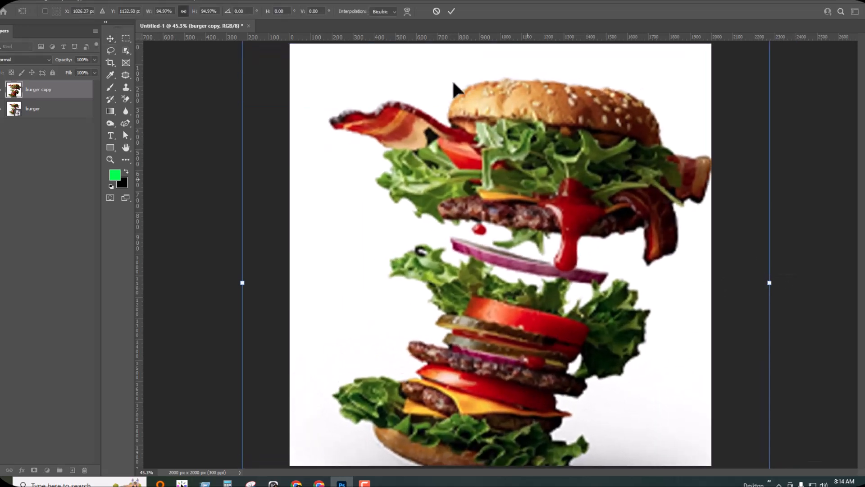
left_click(435, 11)
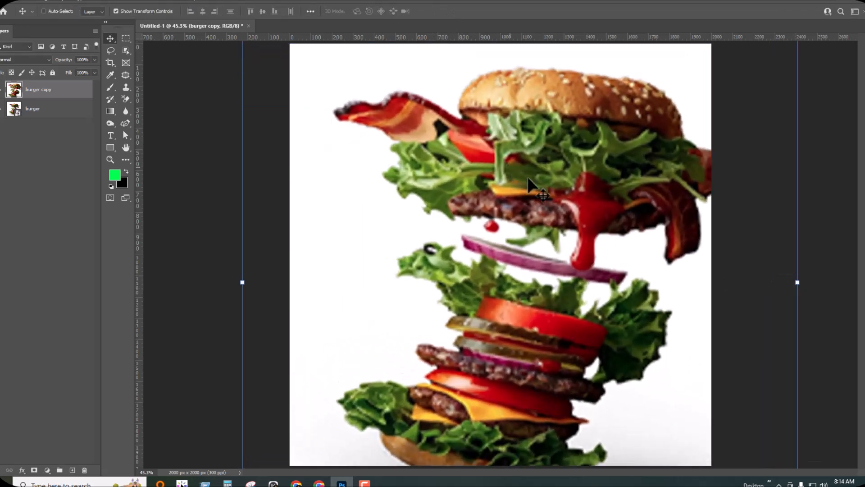
left_click_drag(49, 91, 85, 470)
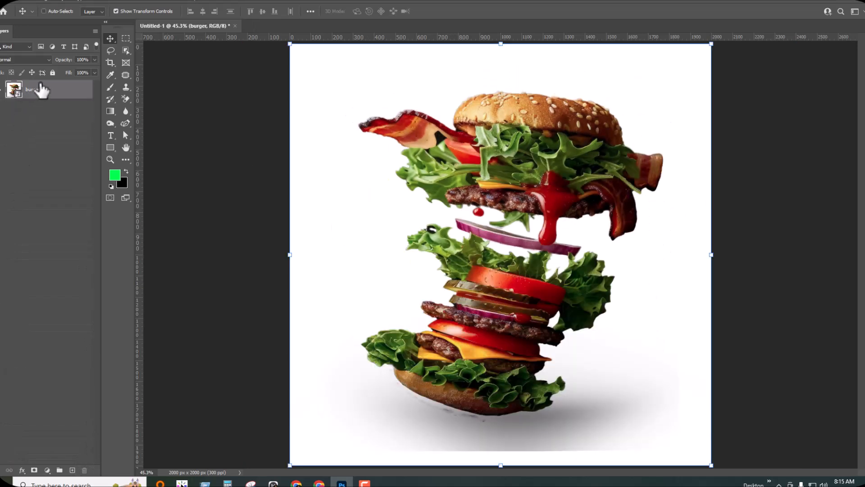
Step: Enlarge the burger smart object to 126.38%, inspect its sharpness up close, and shift it downward
left_click_drag(709, 256, 856, 253)
left_click(436, 11)
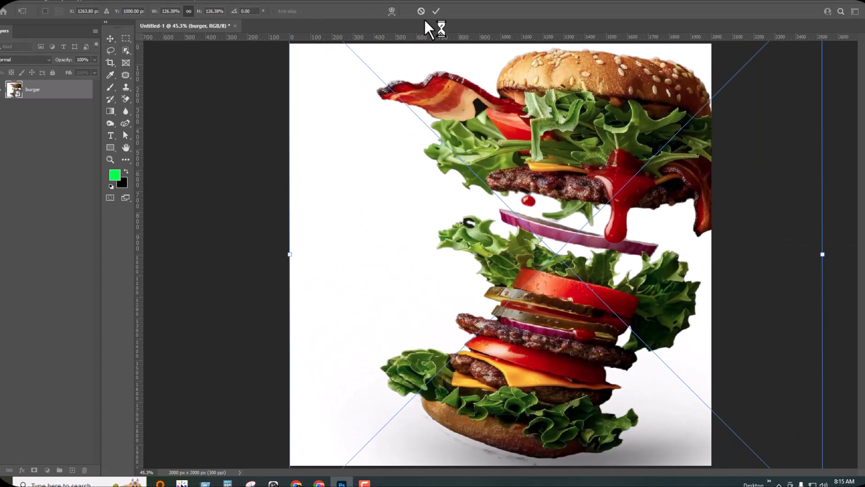
left_click(435, 11)
scroll(485, 237, "up", 3)
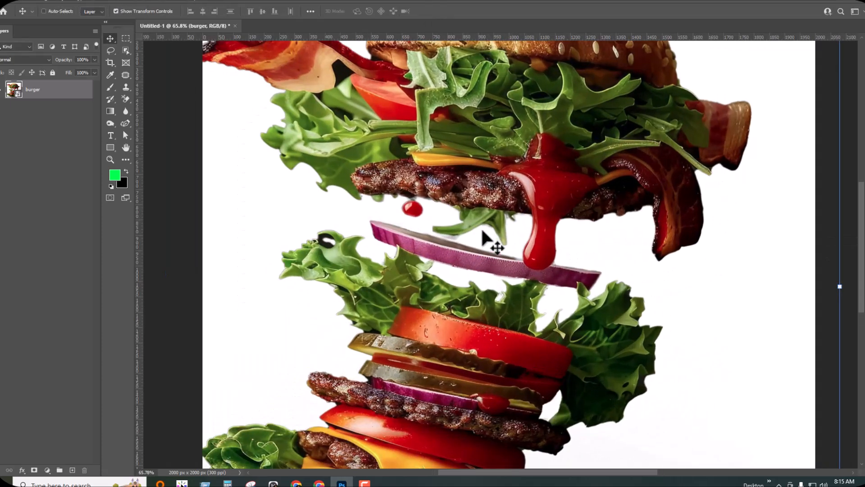
scroll(484, 239, "up", 3)
scroll(483, 247, "down", 2)
left_click_drag(547, 201, 557, 318)
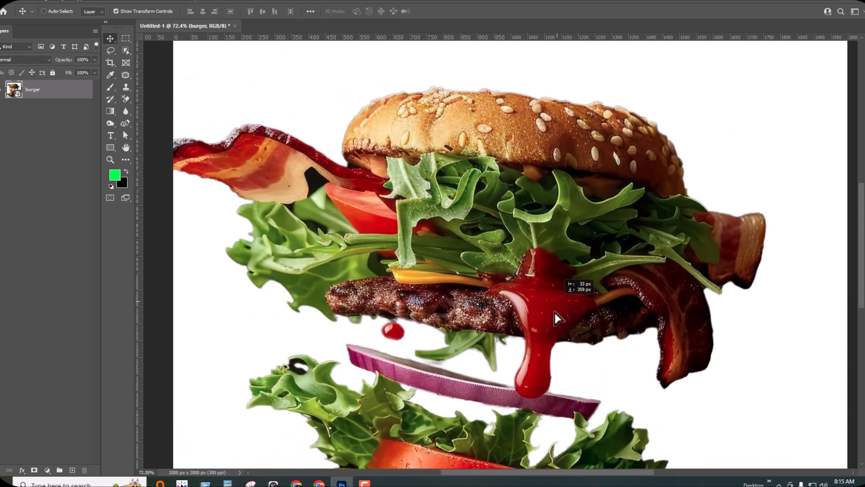
scroll(590, 255, "down", 5)
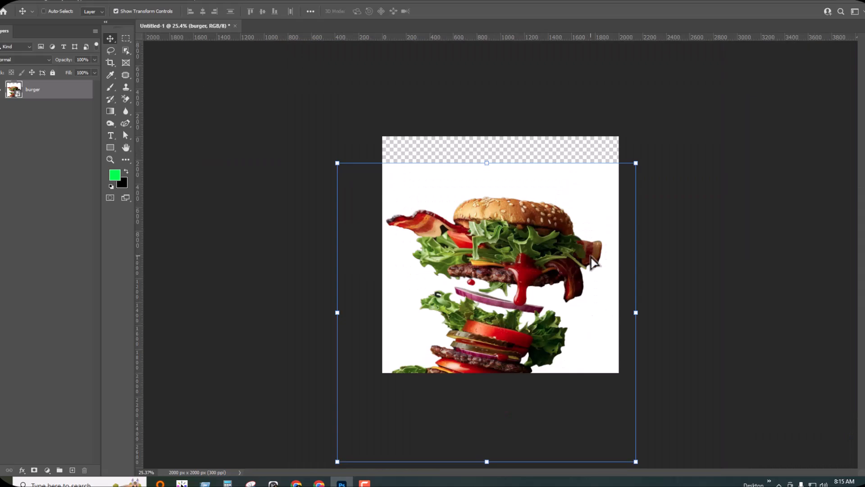
Step: Undo the move and the enlargement of the burger smart object
key("ctrl")
key("ctrl+z")
key("ctrl+z")
key("ctrl+shift+z")
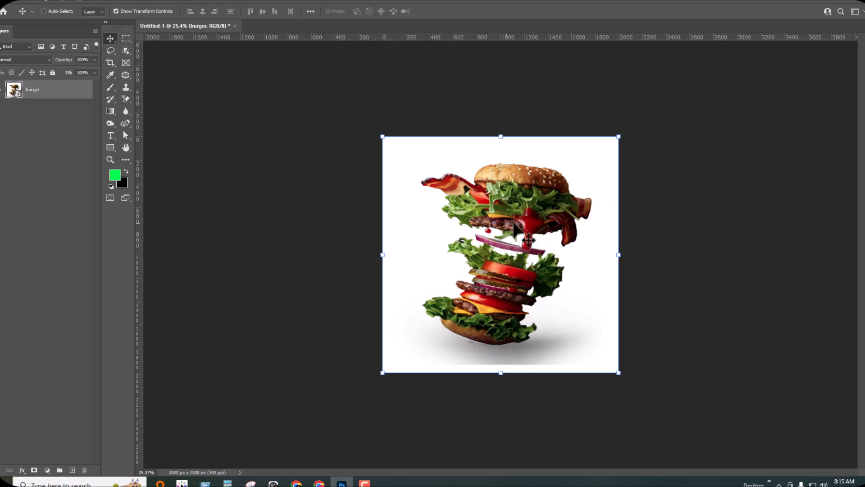
Step: Rasterize the remaining burger smart object layer
key("ctrl+plus")
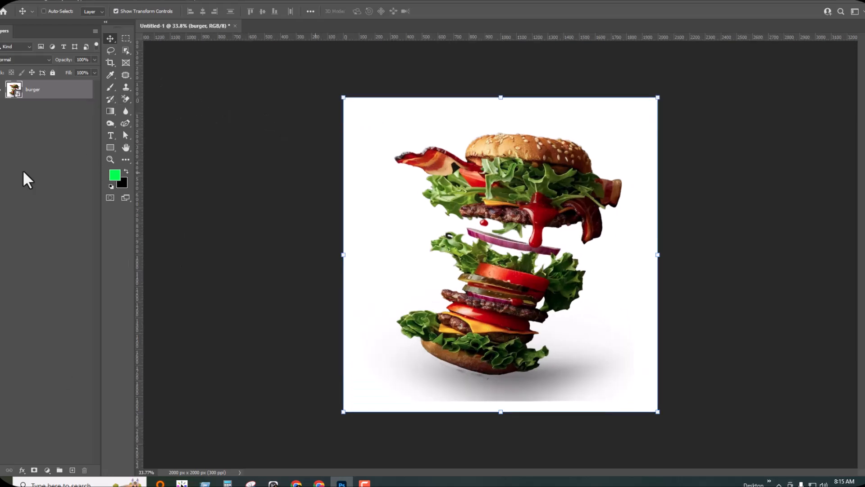
right_click(44, 95)
left_click(72, 247)
key("ctrl+plus")
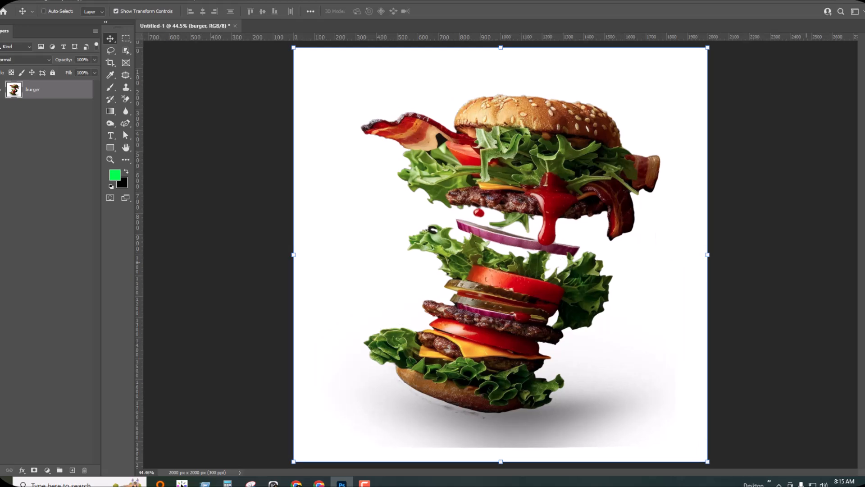
Step: Use the Rectangular Marquee Tool to select the burger's upper-right part on the rasterized layer and delete those pixels
left_click(124, 37)
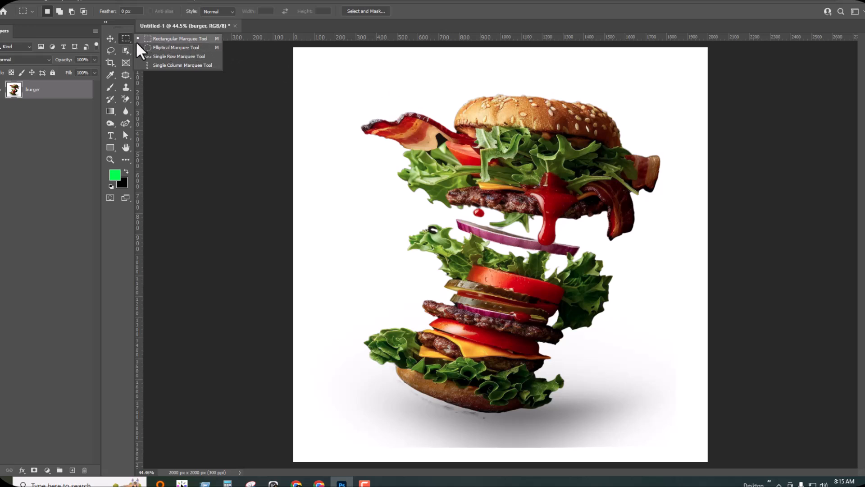
left_click(113, 37)
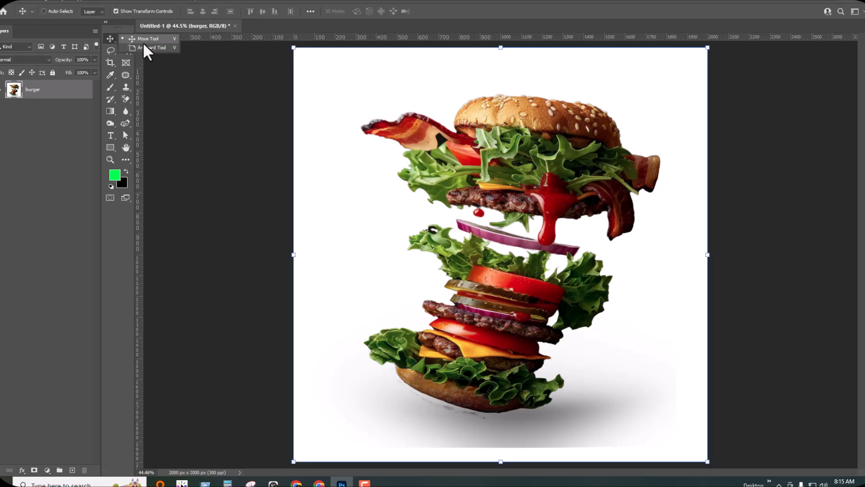
left_click(125, 38)
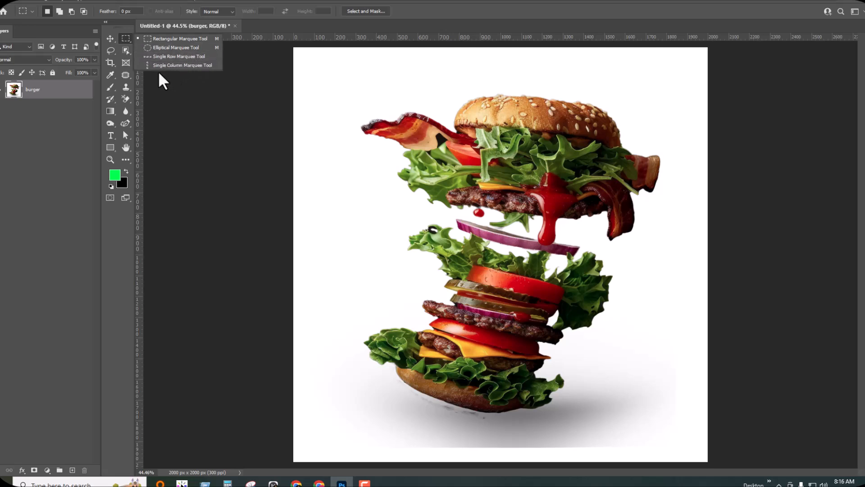
left_click(167, 39)
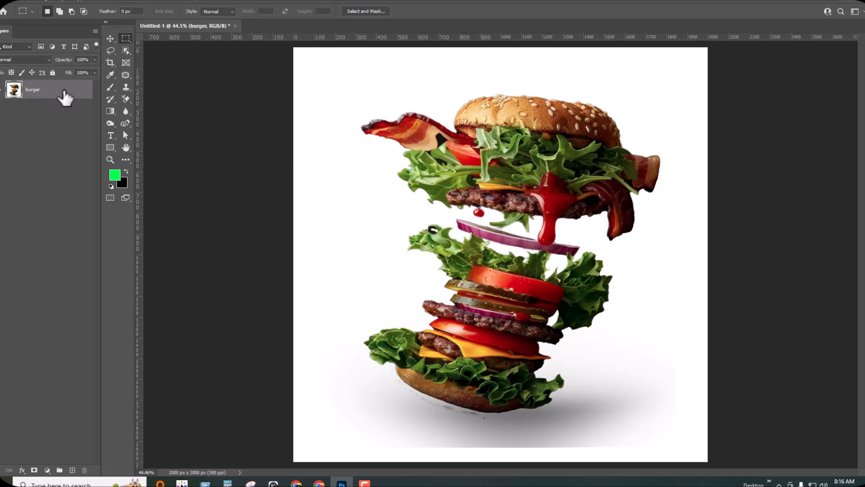
left_click_drag(553, 90, 684, 244)
key("Delete")
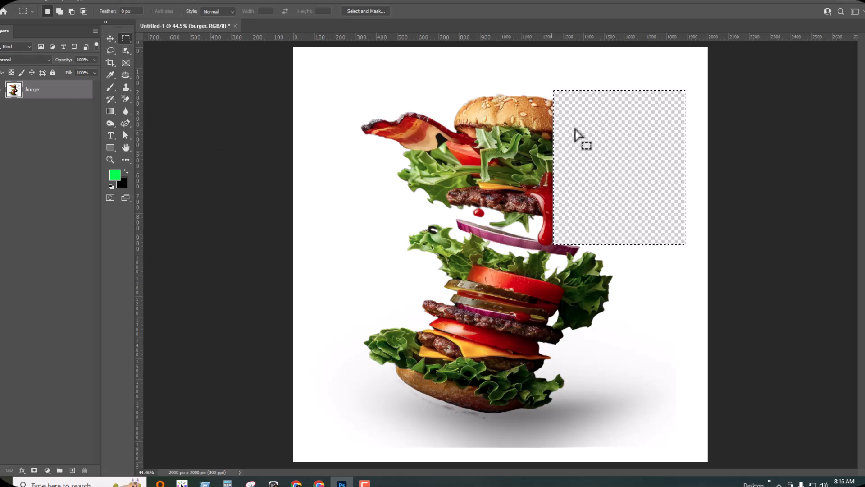
Step: Delete rectangular areas from the burger's upper-left, lower-middle and lower-left parts using rectangular marquee selections
left_click_drag(351, 96, 445, 173)
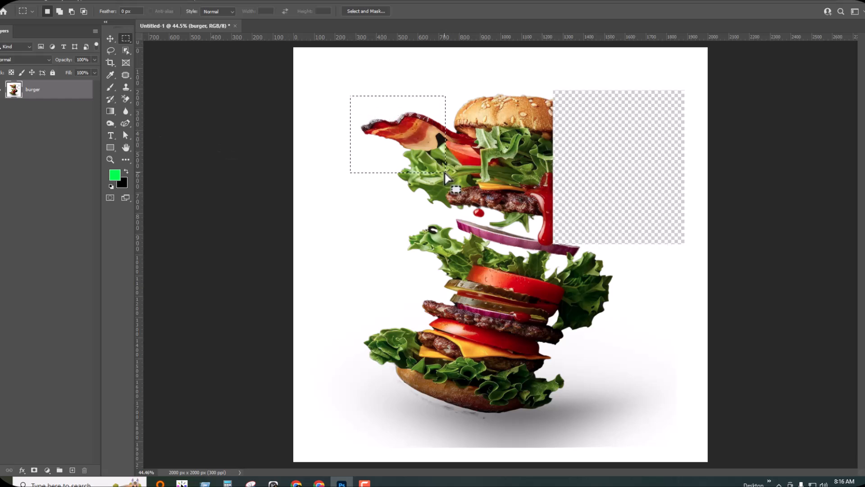
key("Delete")
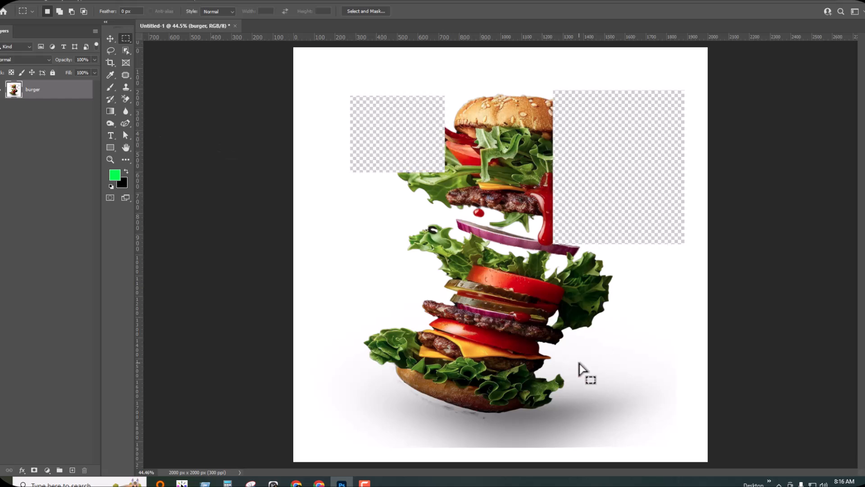
key("Delete")
left_click_drag(353, 325, 441, 388)
key("Delete")
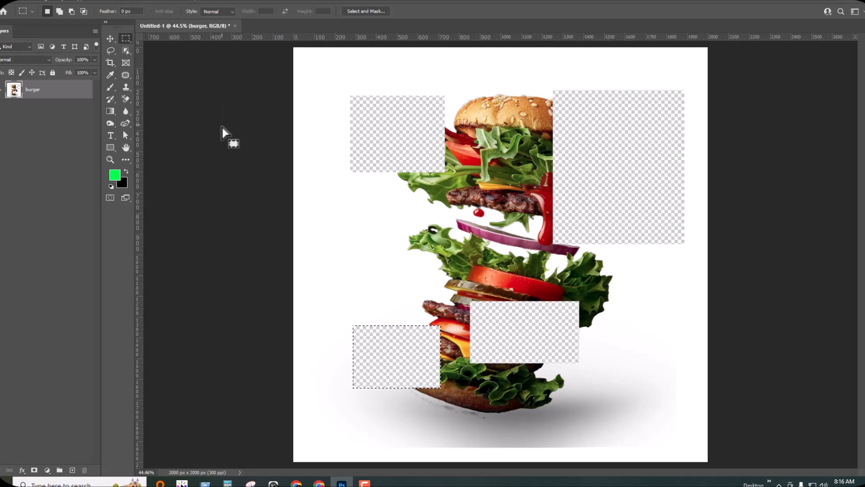
Step: Undo all the rectangular deletions and selections on the burger layer
key("ctrl+z")
key("ctrl+z")
key("ctrl+z")
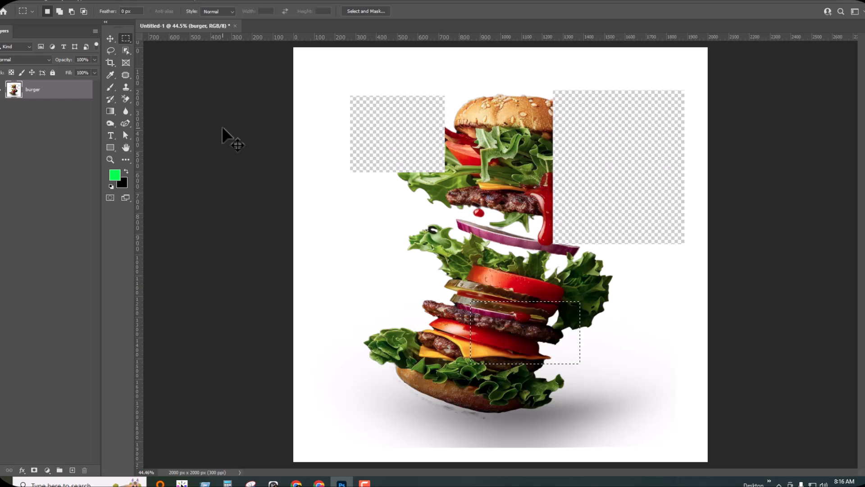
key("ctrl+z")
key("ctrl+z")
key("ctrl+z")
key("ctrl+z")
key("ctrl+z")
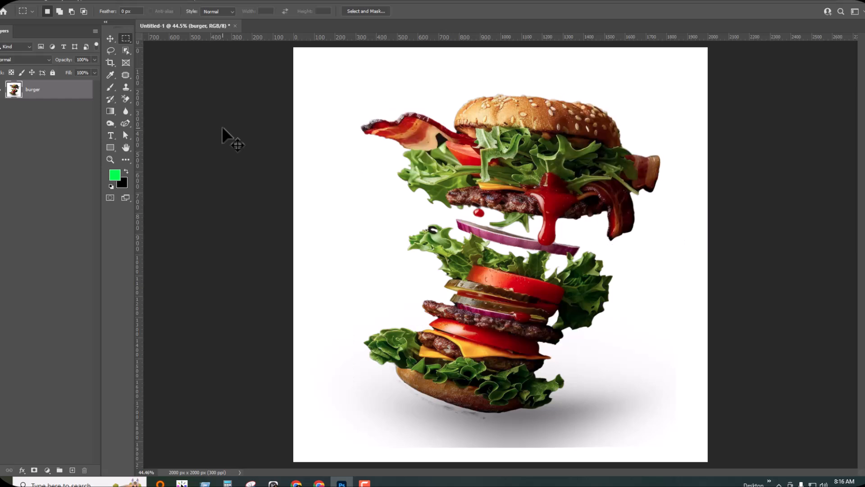
Step: Select a large oval over the burger's upper-left part with the Elliptical Marquee Tool and delete those pixels
right_click(127, 39)
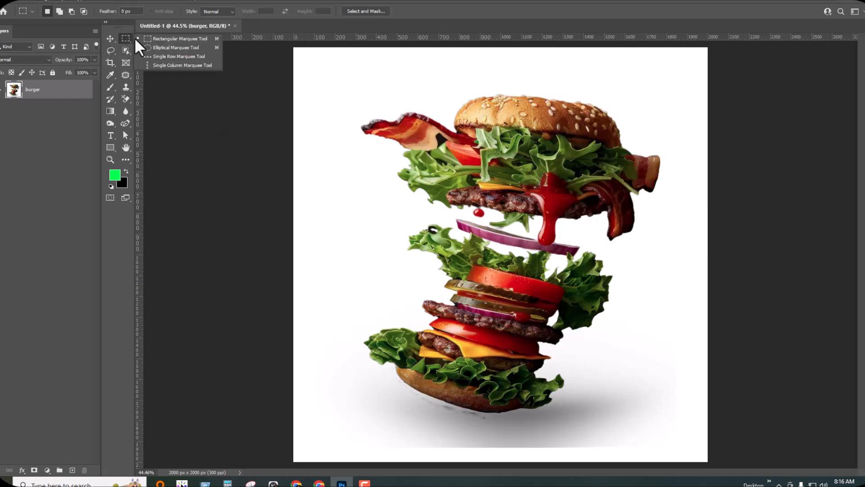
left_click(165, 48)
left_click_drag(355, 97, 529, 265)
left_click_drag(517, 233, 545, 244)
key("Delete")
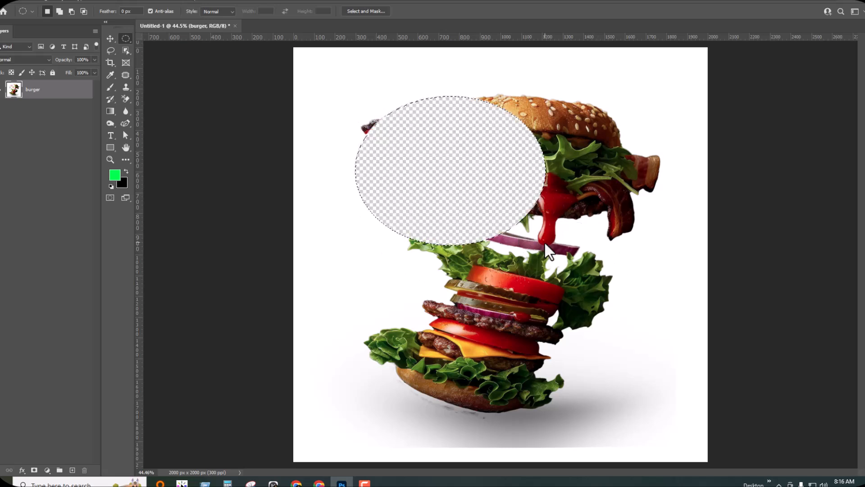
Step: Cut smaller ovals out of the burger's middle-right and upper-right parts, and mark further ovals over its base
left_click_drag(522, 286, 600, 346)
key("Delete")
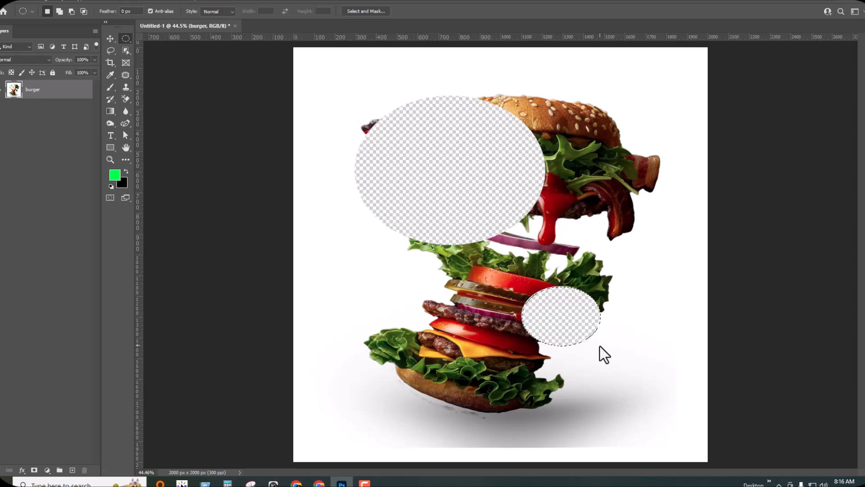
key("ctrl+d")
key("Delete")
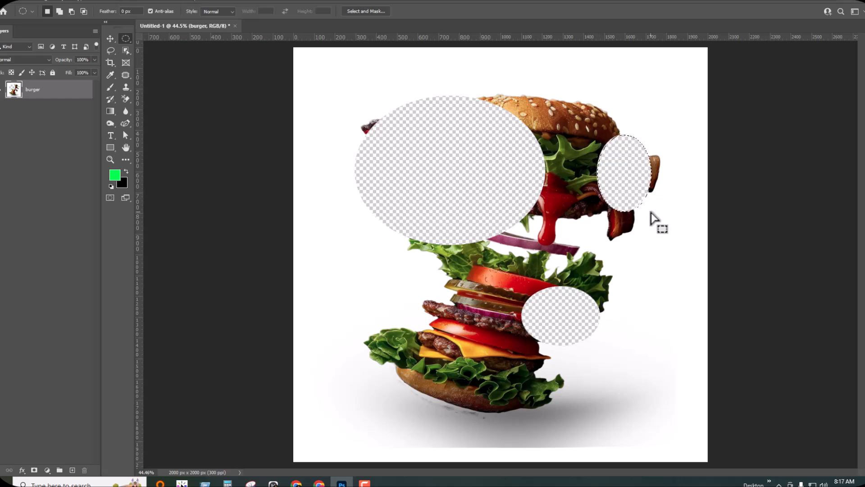
left_click_drag(388, 316, 459, 410)
left_click_drag(491, 378, 556, 426)
Step: Undo all the elliptical deletions and selections on the burger layer
key("ctrl+z")
key("ctrl+z")
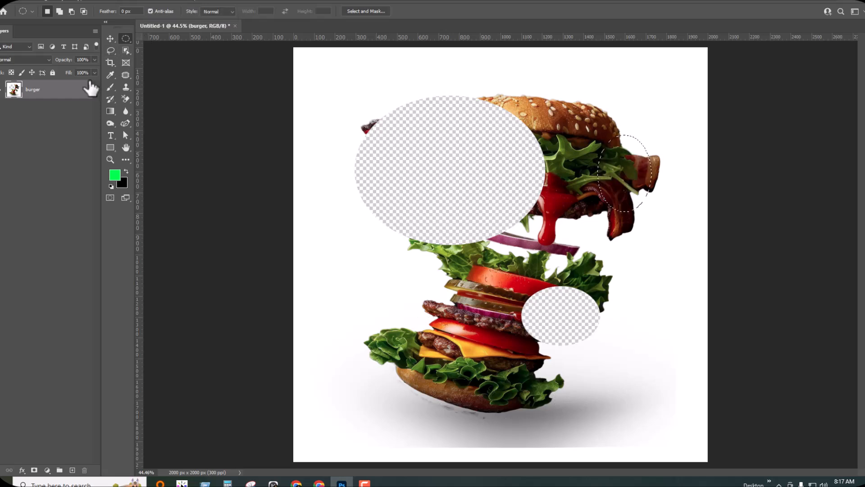
key("ctrl+z")
key("ctrl+z")
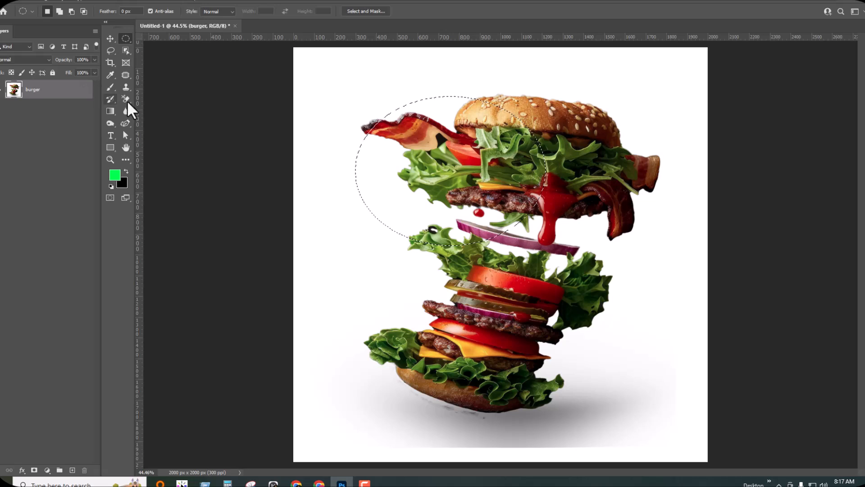
key("ctrl+z")
Step: Select a single pixel row across the top bun with the Single Row Marquee Tool, delete it and inspect the gap
right_click(125, 39)
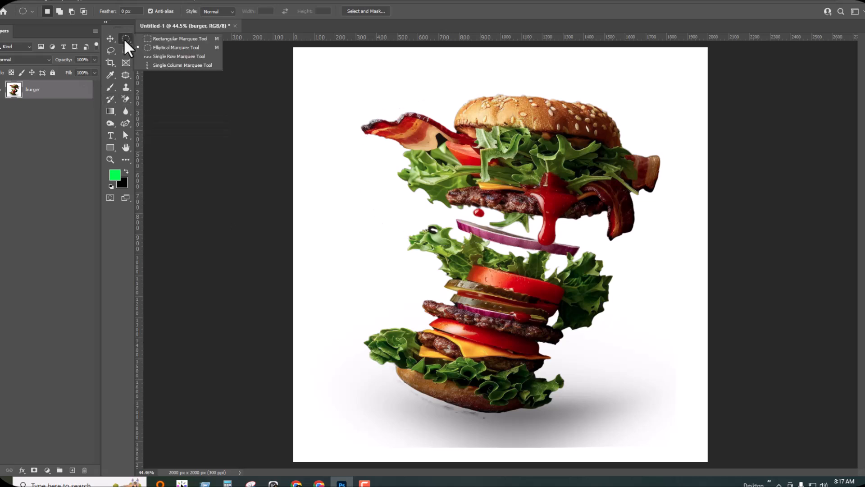
left_click(170, 57)
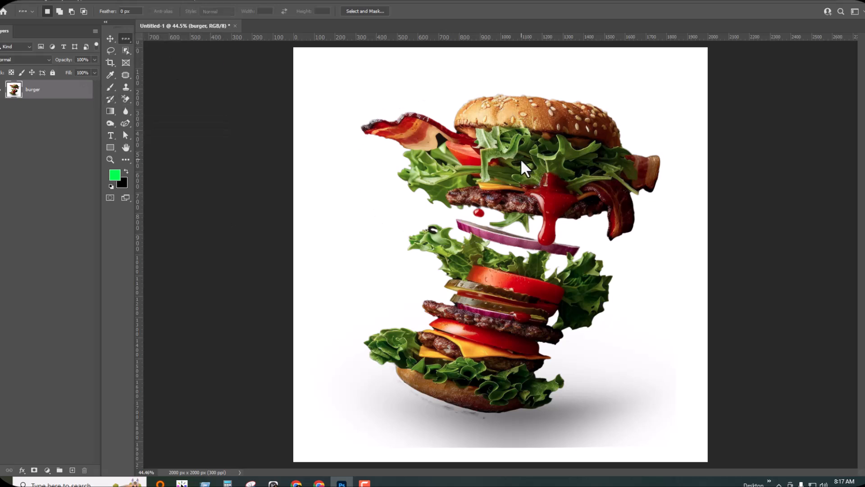
left_click(524, 118)
scroll(551, 116, "up", 2)
scroll(551, 116, "up", 8)
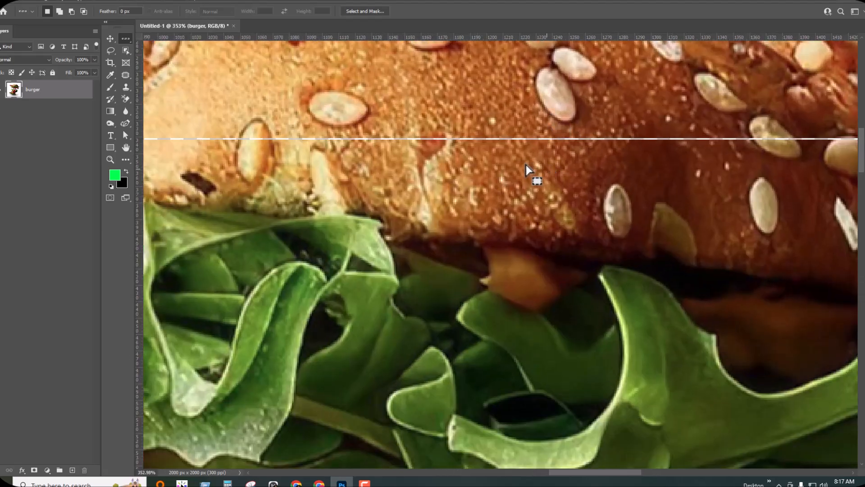
scroll(505, 138, "down", 6)
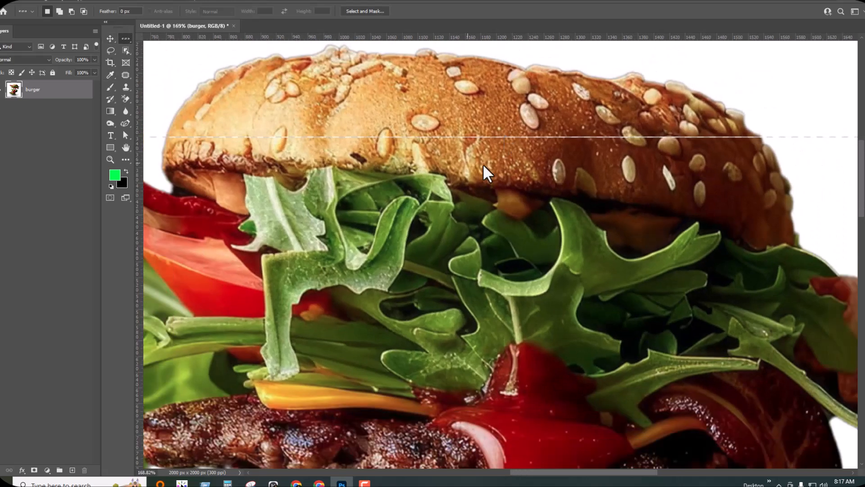
Step: Select another pixel row along the bun's lower edge, stretch it vertically into a thick band and move the band down
left_click_drag(482, 164, 499, 170)
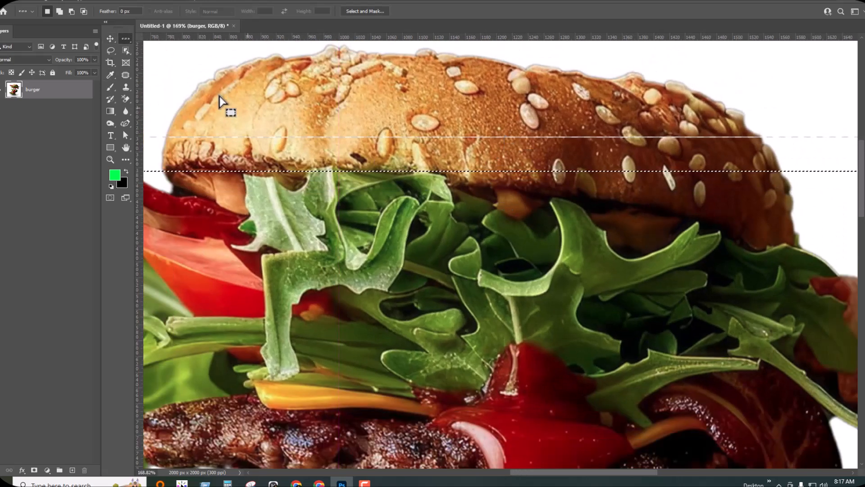
left_click(110, 38)
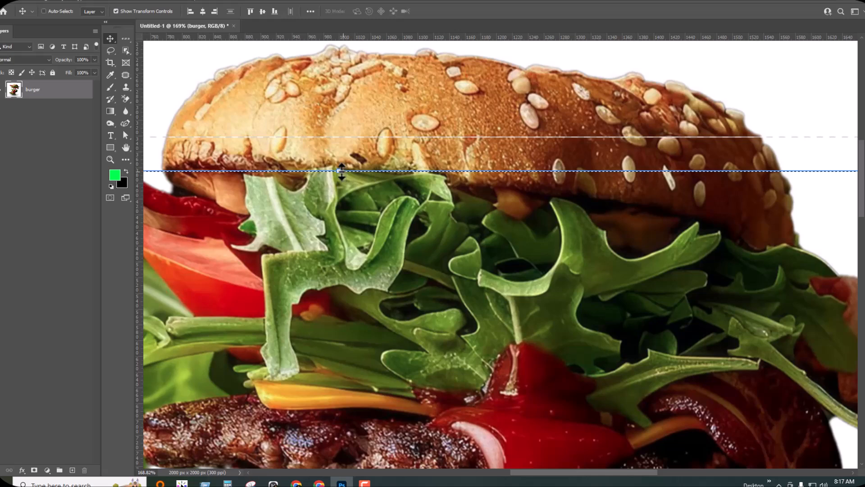
left_click_drag(342, 172, 348, 195)
scroll(548, 276, "down", 3)
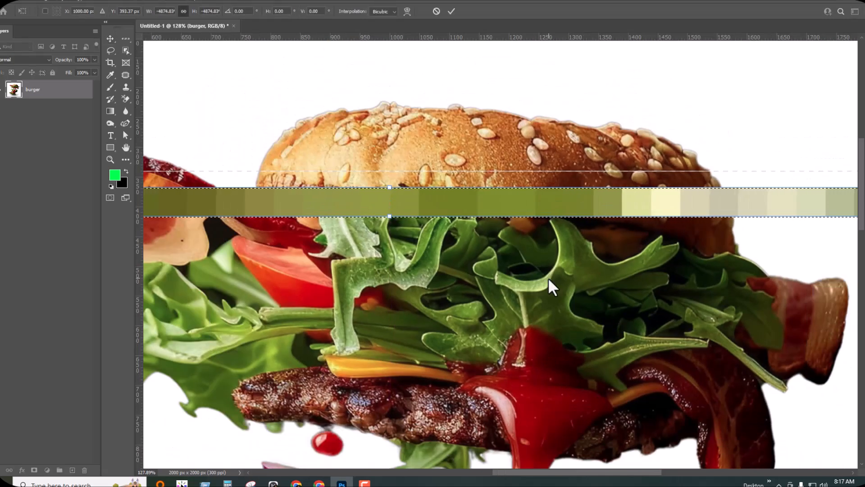
scroll(548, 277, "down", 1)
scroll(548, 276, "down", 1)
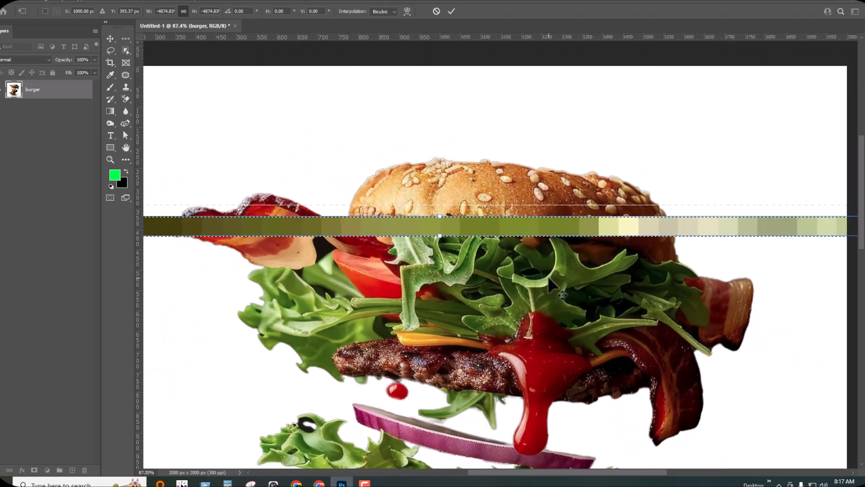
left_click_drag(492, 226, 507, 282)
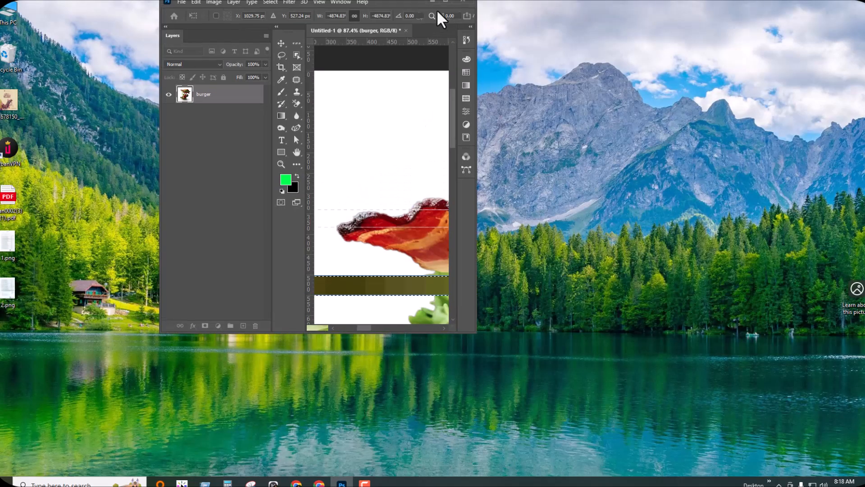
Step: Cancel the pixel row's transform and undo the single-row edits, leaving nothing selected
left_click(445, 2)
key("Escape")
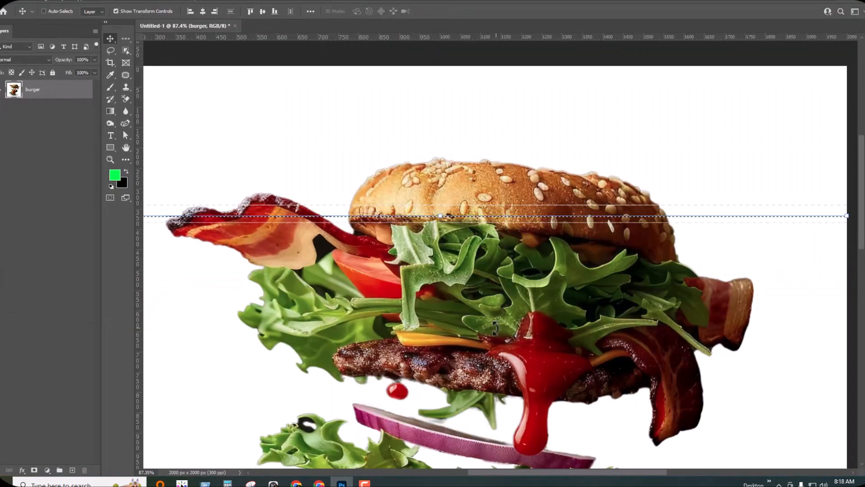
key("ctrl+d")
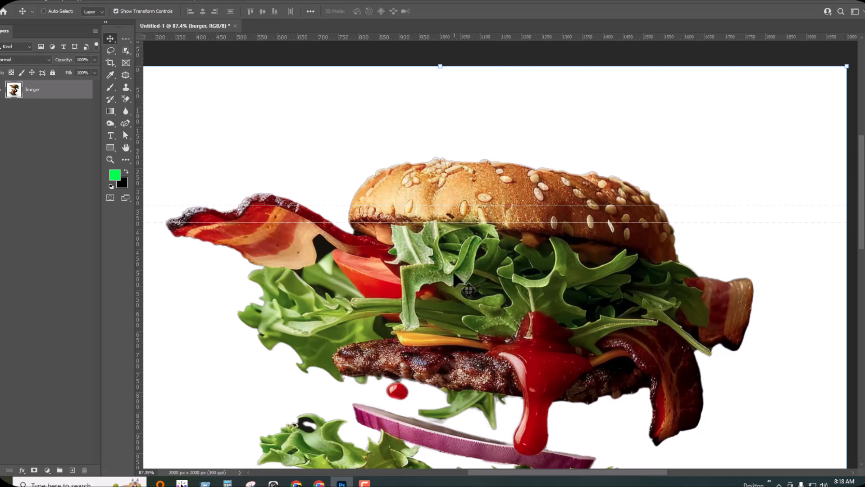
key("ctrl+z")
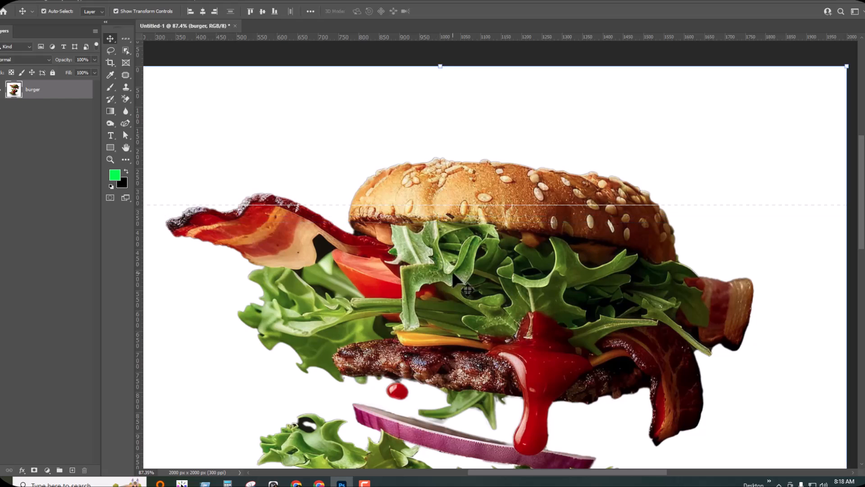
key("ctrl+d")
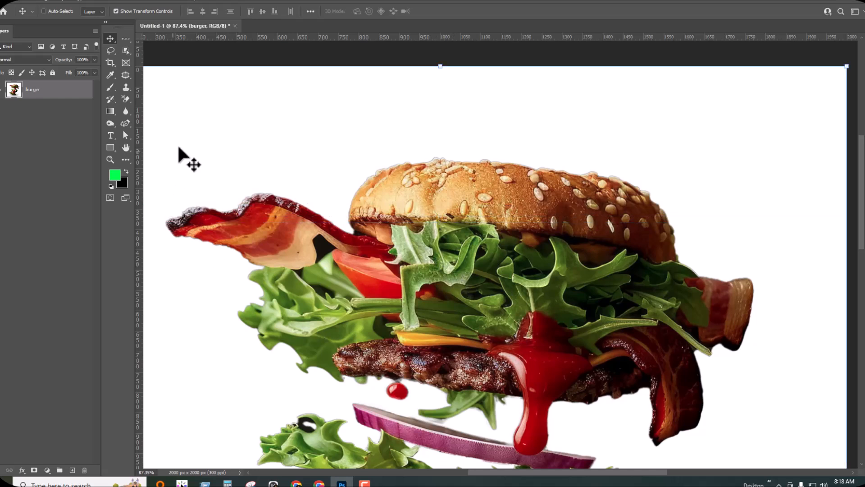
Step: Select a rectangle over the middle of the top bun with the Rectangular Marquee Tool and delete those pixels
right_click(125, 39)
left_click(156, 40)
left_click_drag(433, 118, 606, 267)
scroll(570, 193, "up", 3)
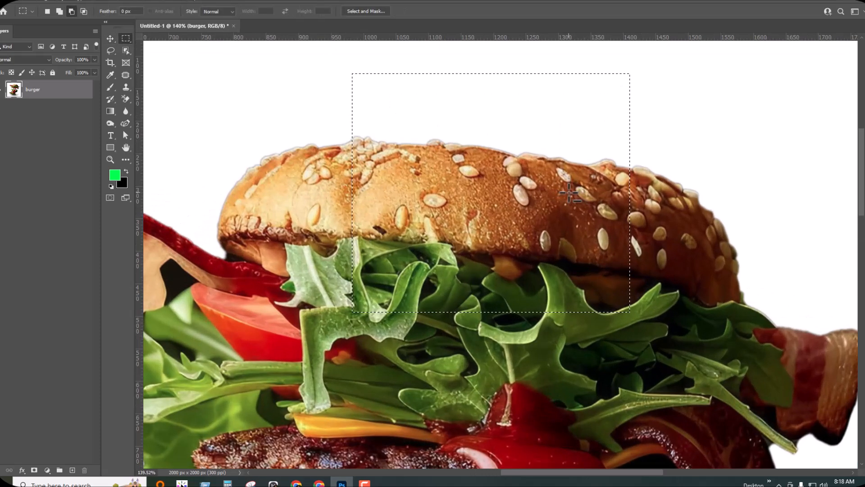
key("Delete")
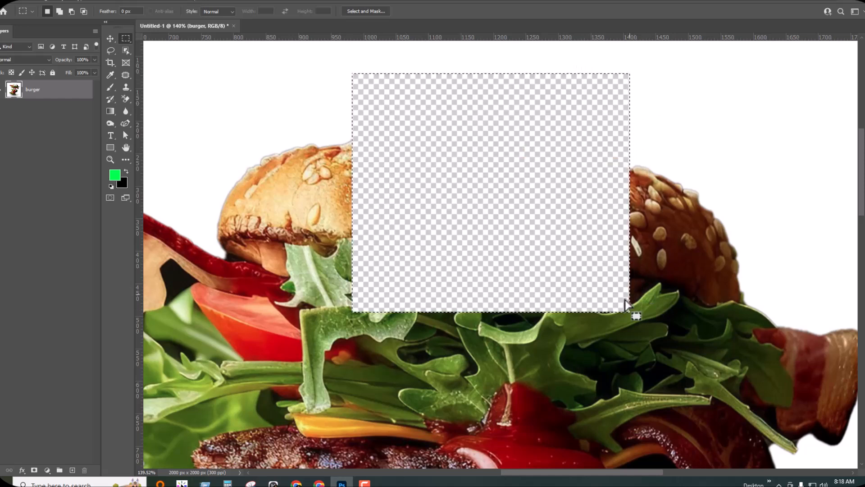
Step: Try to move the emptied rectangular selection with the Move Tool
left_click(110, 39)
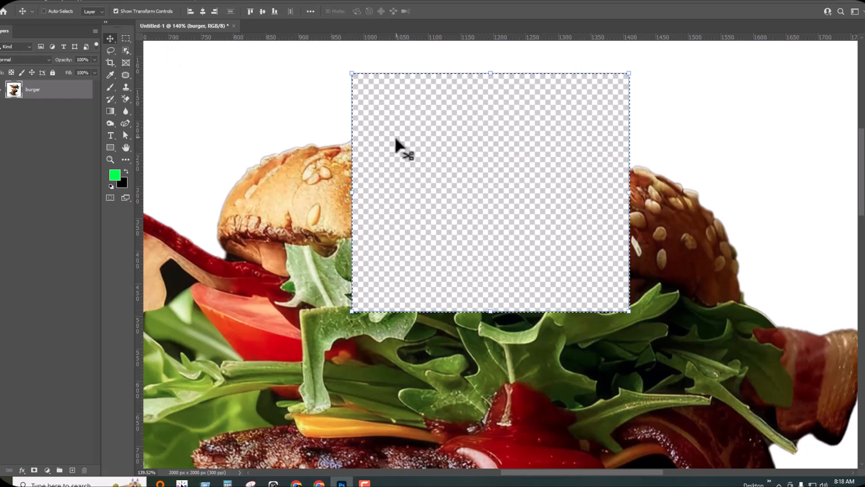
left_click_drag(396, 141, 331, 176)
left_click(421, 176)
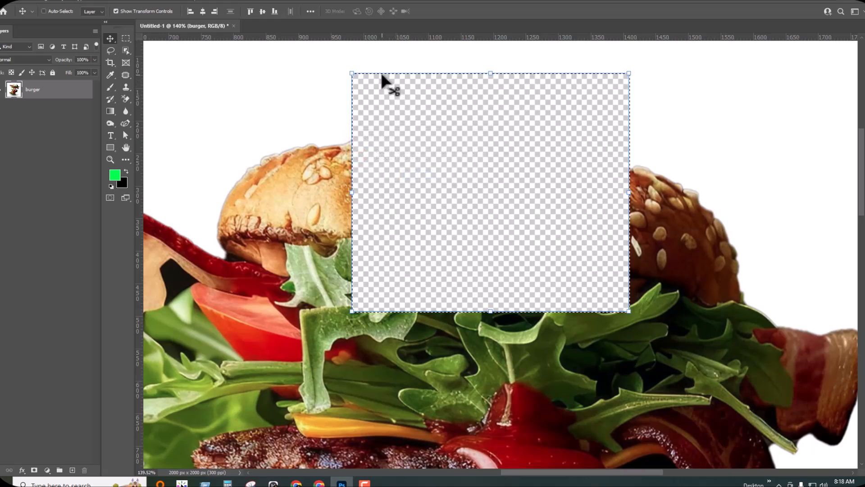
left_click_drag(381, 74, 376, 107)
left_click(426, 177)
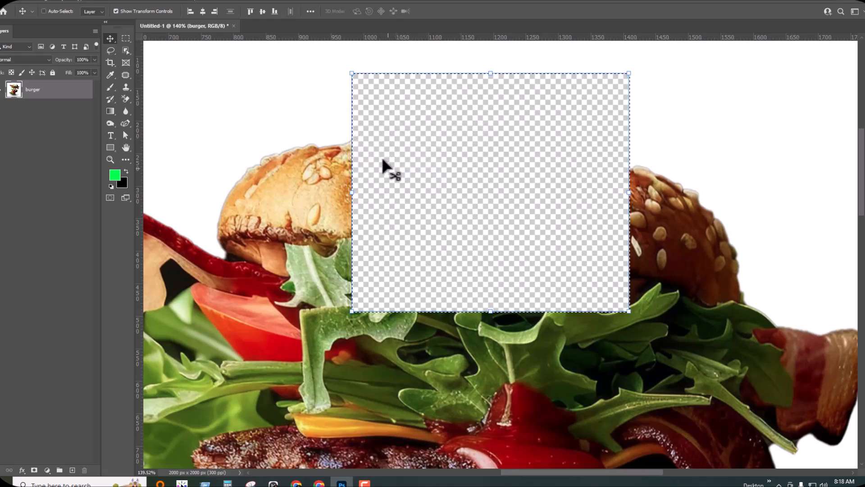
scroll(404, 202, "down", 4)
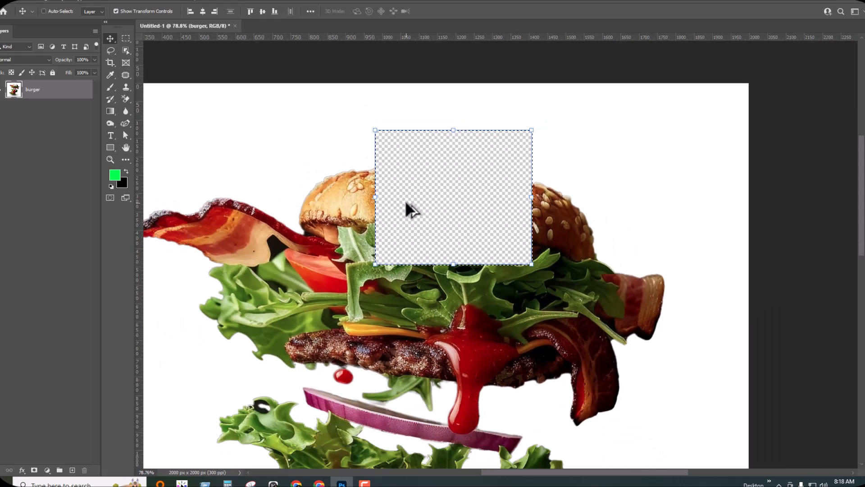
scroll(404, 200, "up", 3)
scroll(404, 201, "down", 2)
scroll(399, 202, "up", 3)
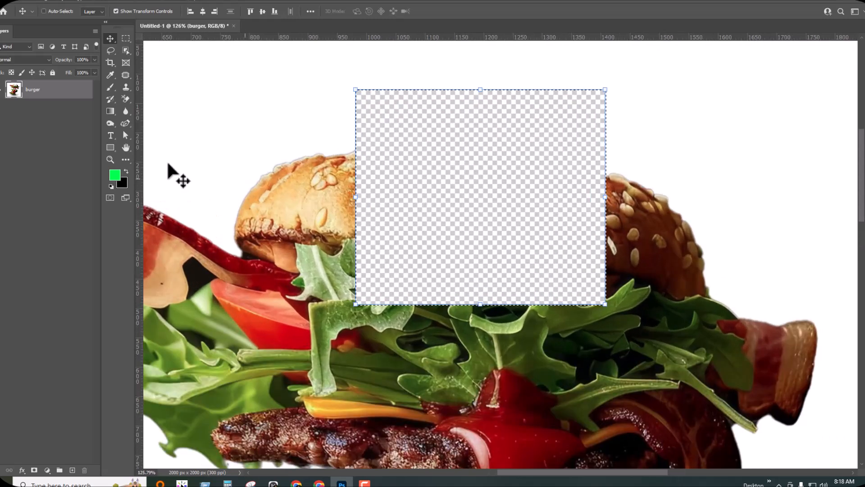
Step: Clear the rectangular selection and deselect the burger layer
left_click(96, 2)
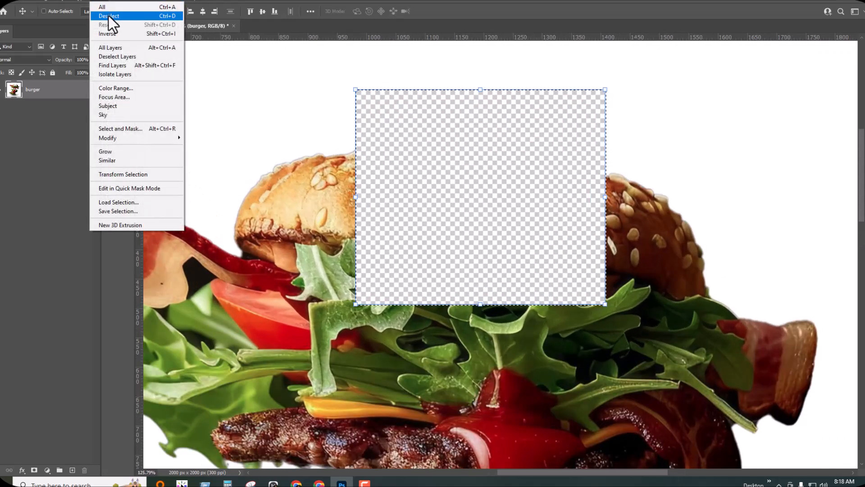
left_click(108, 16)
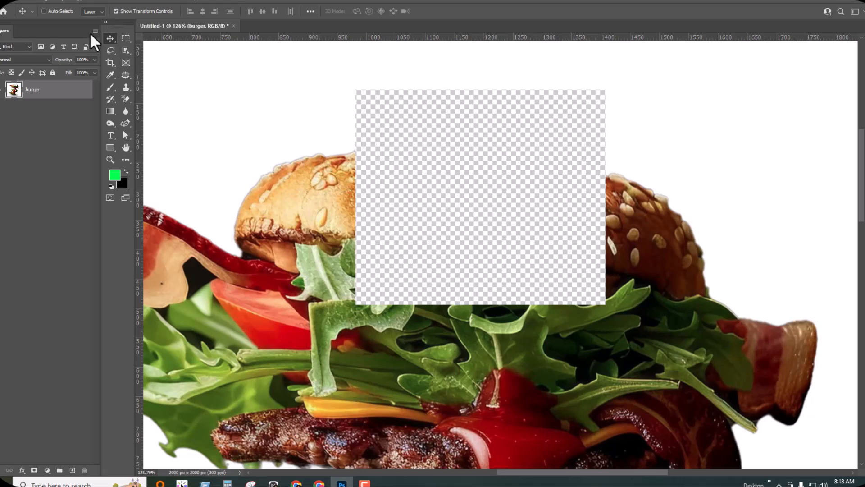
left_click(106, 2)
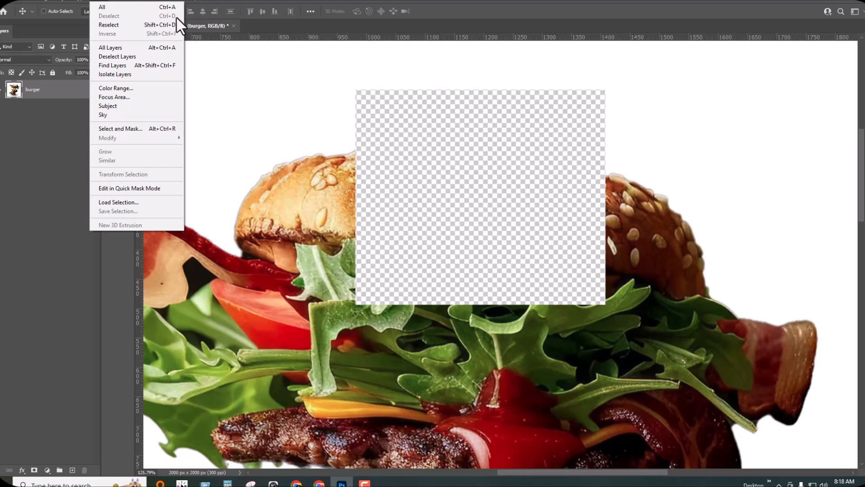
left_click(44, 177)
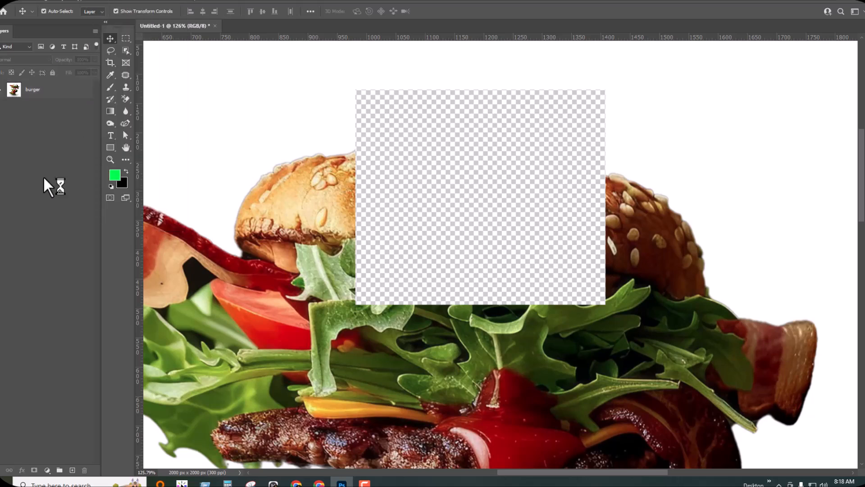
Step: Reselect the last rectangular selection over the emptied area and deselect it again
key("ctrl+shift+d")
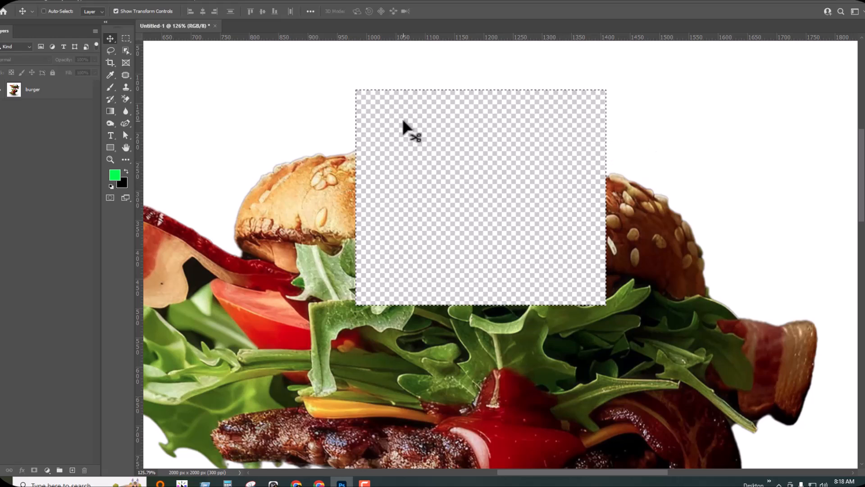
key("ctrl+d")
left_click(100, 2)
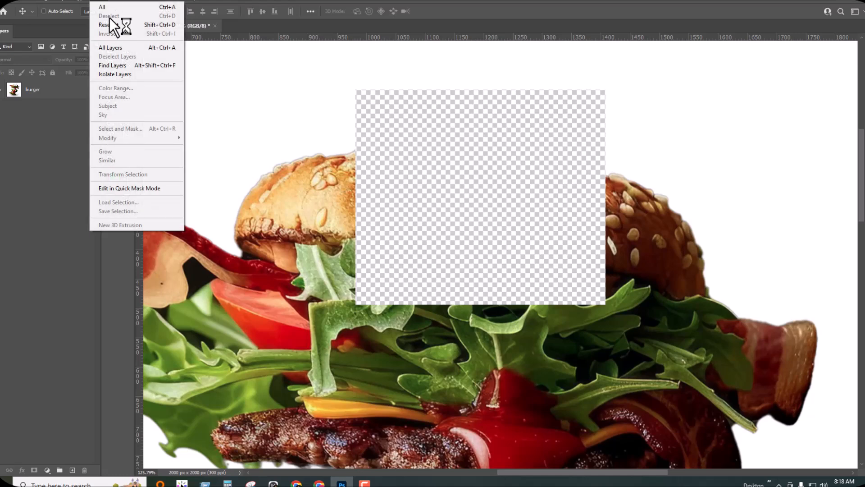
left_click(59, 133)
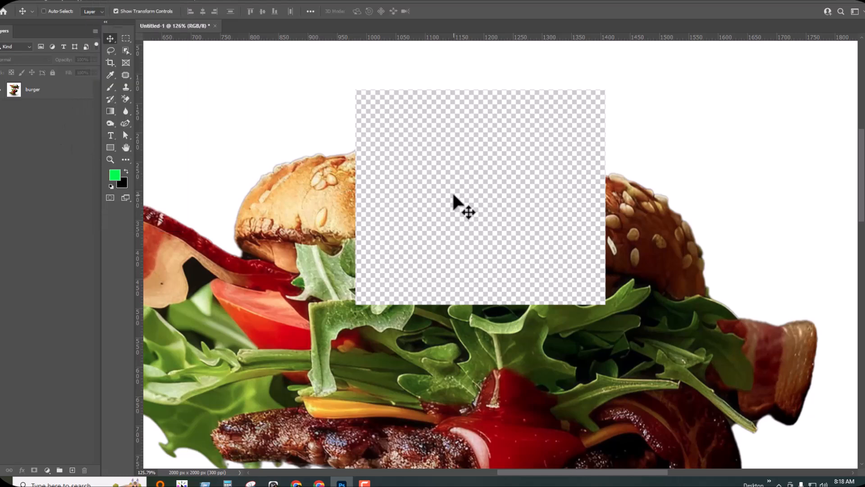
Step: Undo the rectangular deletion in the burger's top bun
key("ctrl+0")
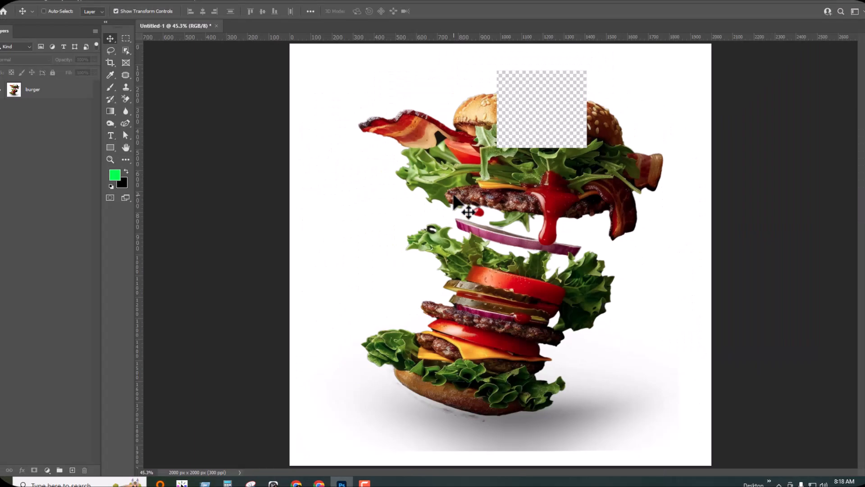
key("ctrl")
key("ctrl+z")
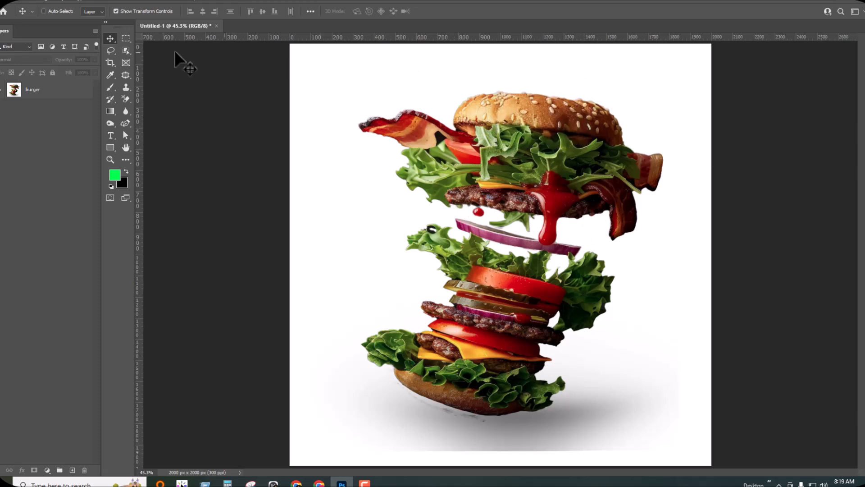
Step: Select a one-pixel-wide vertical column through the burger with the Single Column Marquee Tool
left_click(126, 37)
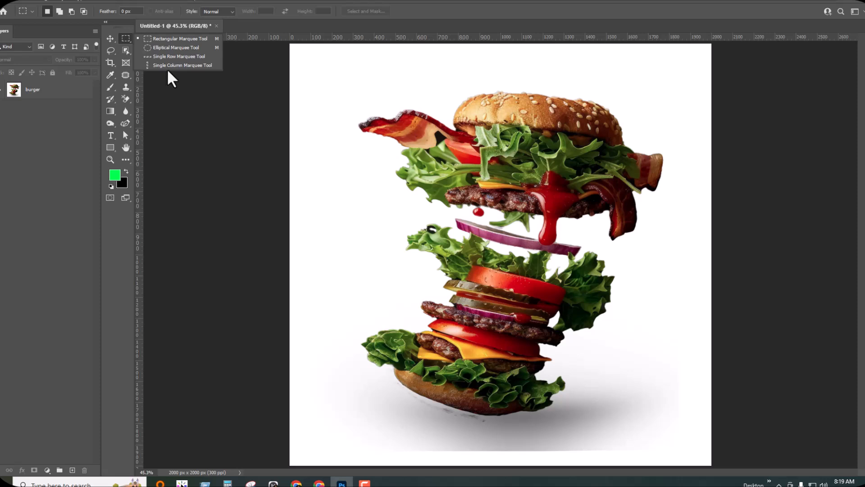
left_click(188, 65)
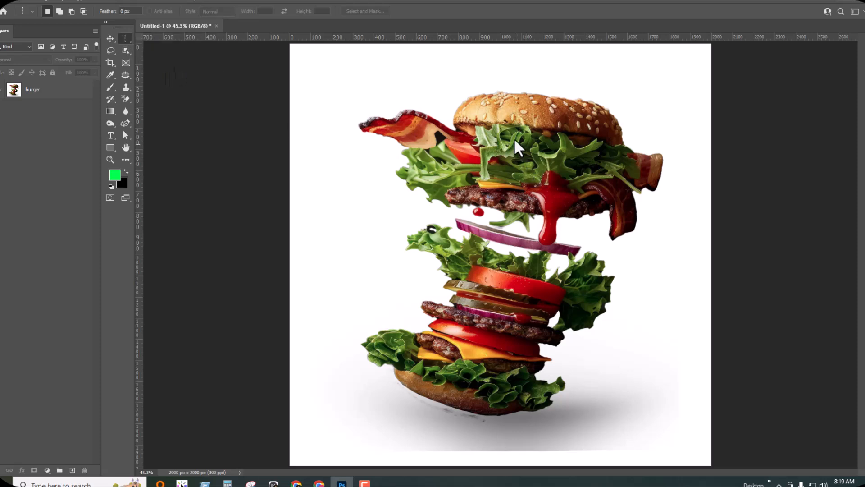
left_click(513, 135)
left_click(125, 38)
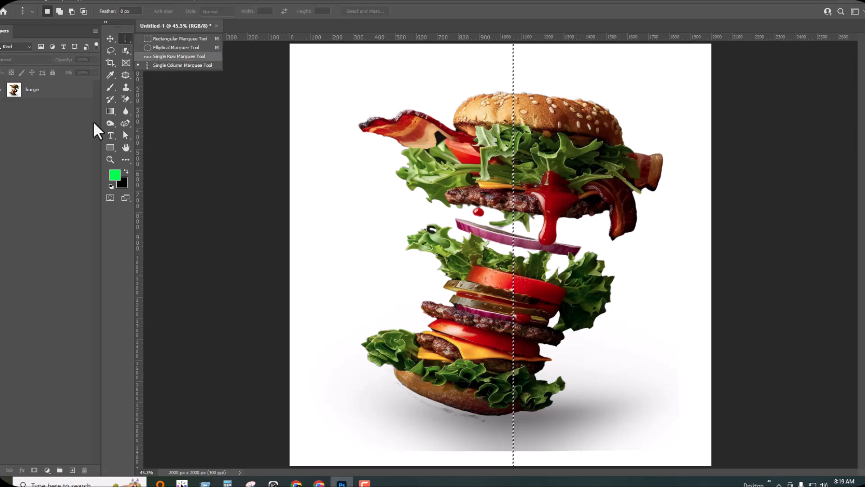
scroll(505, 77, "up", 2, "alt")
scroll(505, 77, "up", 2, "alt")
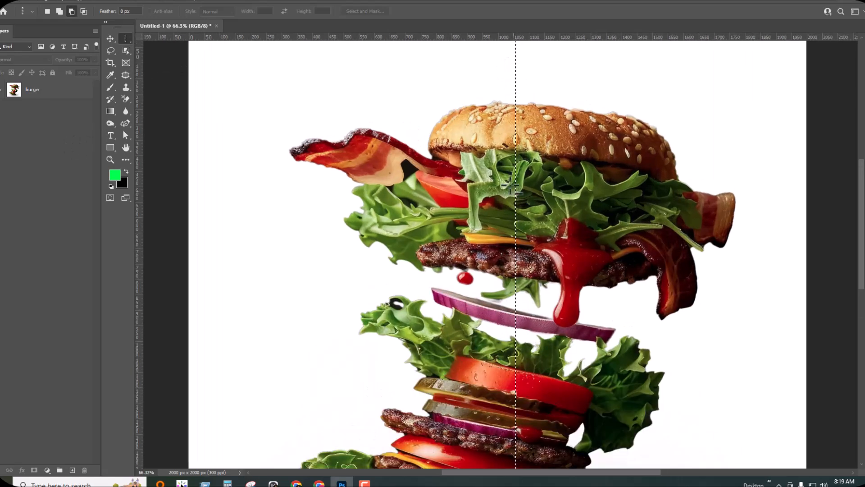
scroll(522, 239, "up", 2, "alt")
scroll(522, 239, "up", 2)
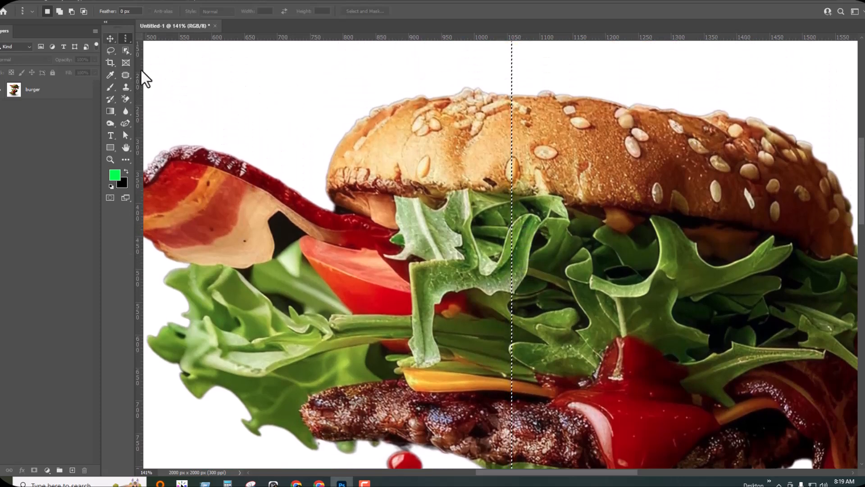
scroll(520, 396, "down", 3)
scroll(520, 396, "down", 1)
scroll(516, 237, "up", 2)
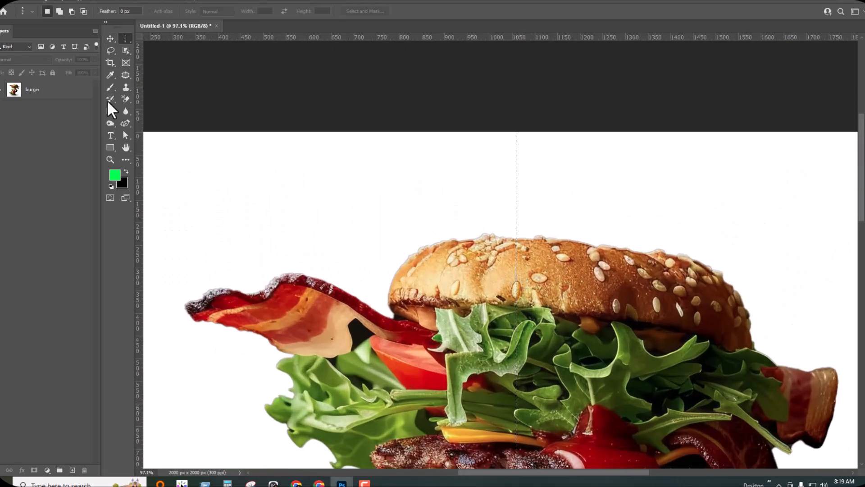
Step: Delete the selected pixel column from the burger layer and undo the column edits
left_click(33, 94)
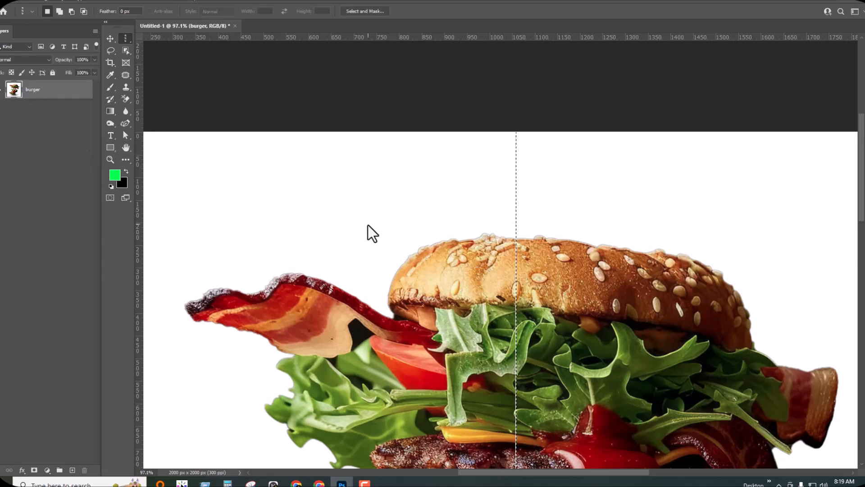
scroll(521, 287, "up", 8)
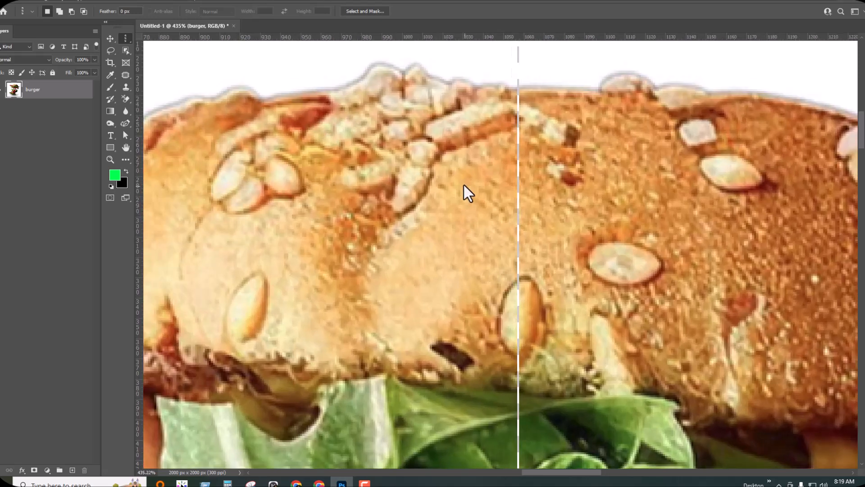
scroll(508, 237, "down", 10)
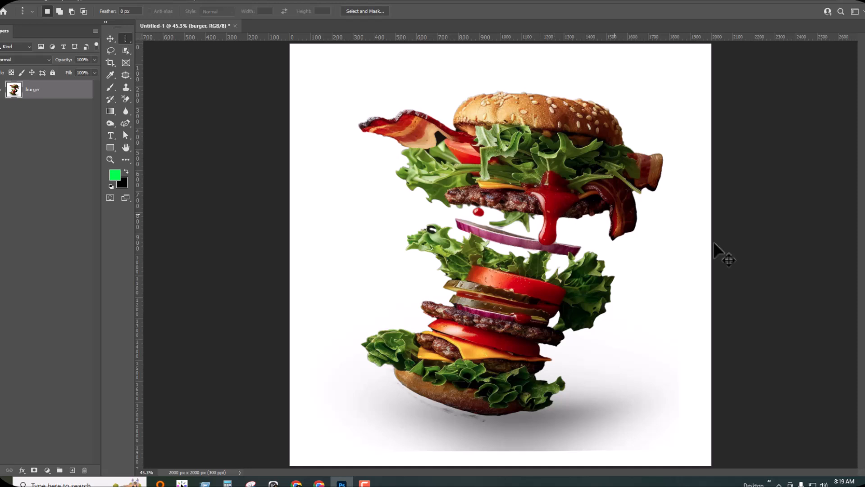
Step: Review the lasso tool variants and the Object Selection, Quick Selection and Magic Wand tools
left_click(109, 51)
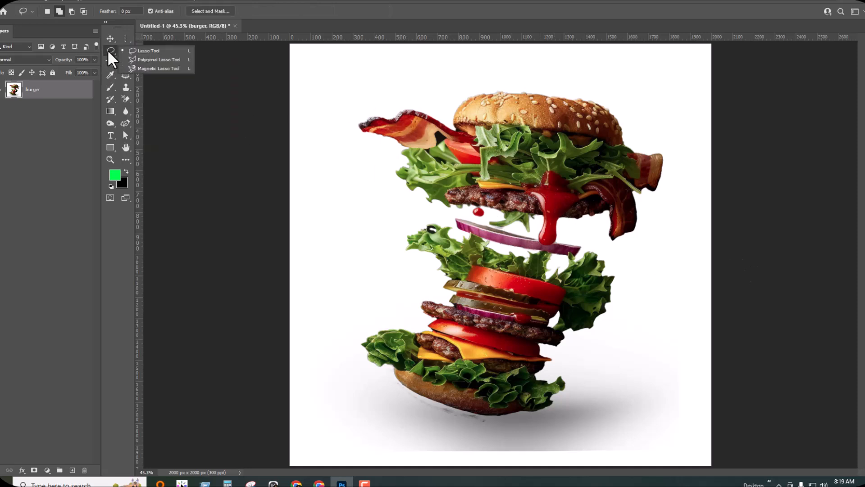
left_click(61, 128)
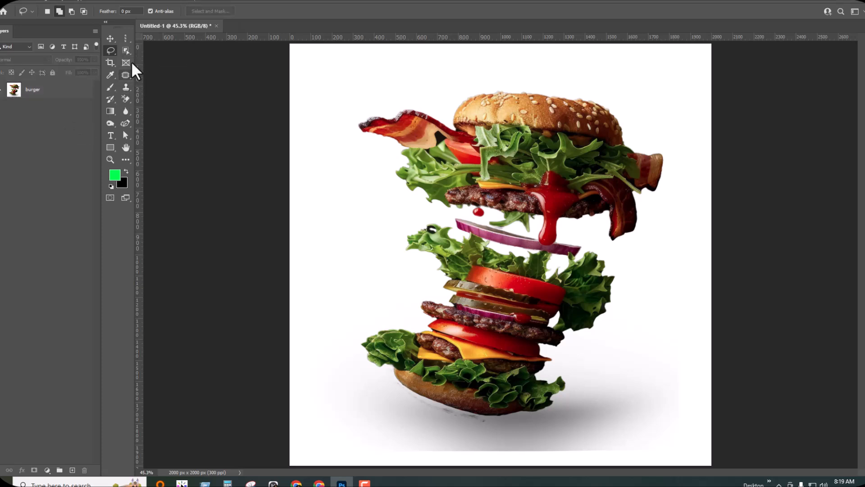
left_click(110, 50)
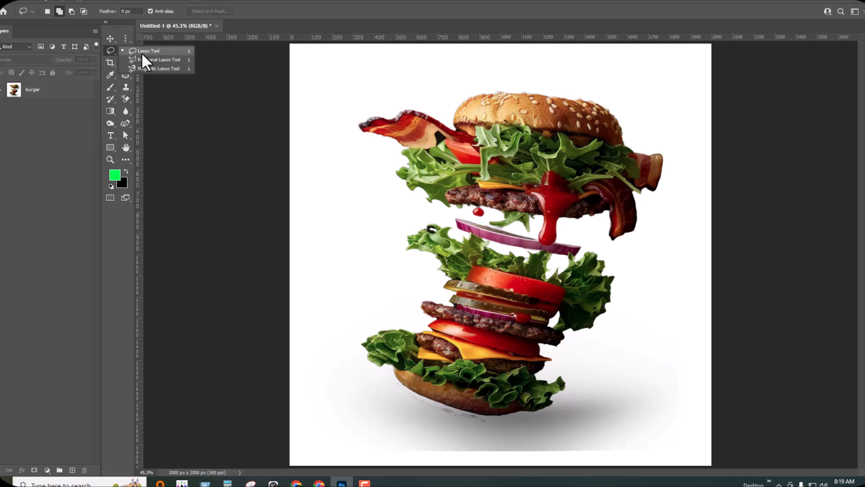
left_click(69, 118)
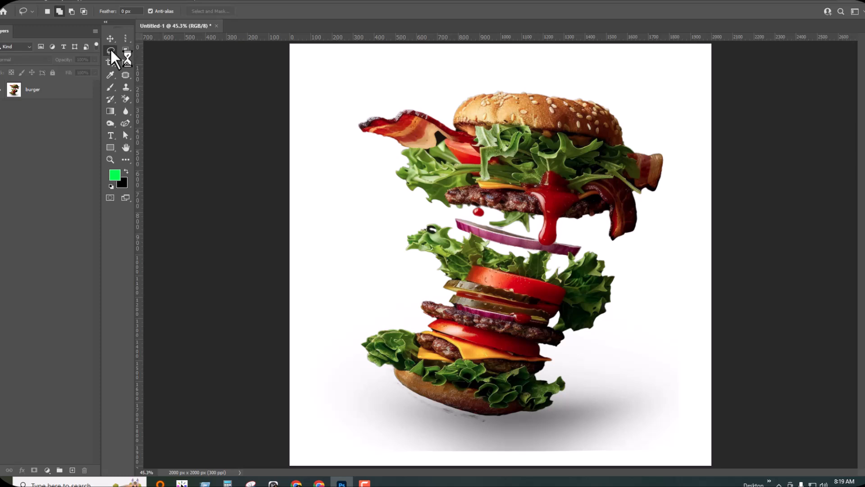
left_click(110, 49)
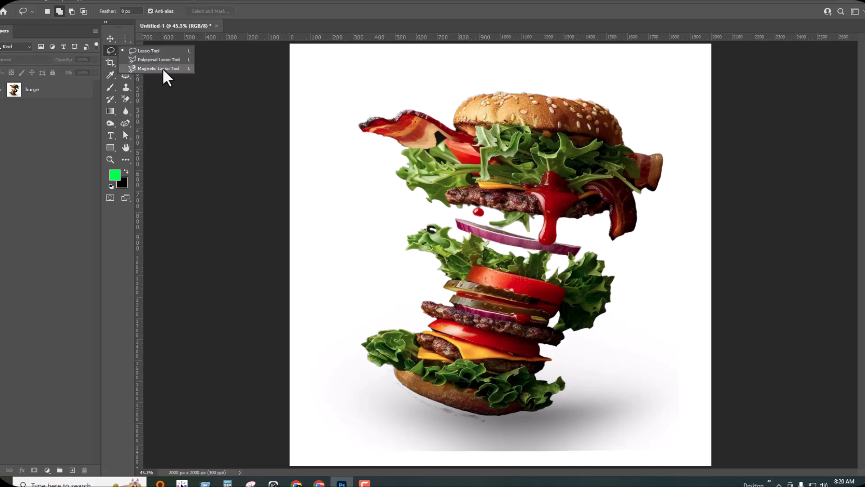
left_click(112, 45)
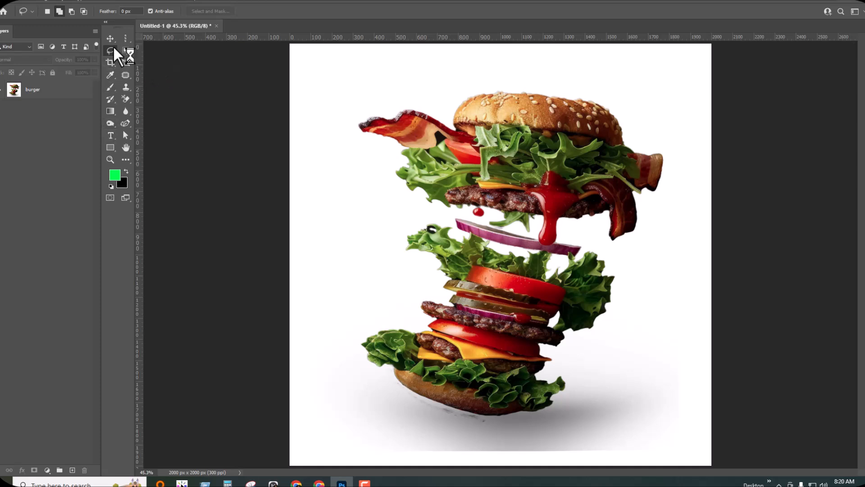
left_click(125, 49)
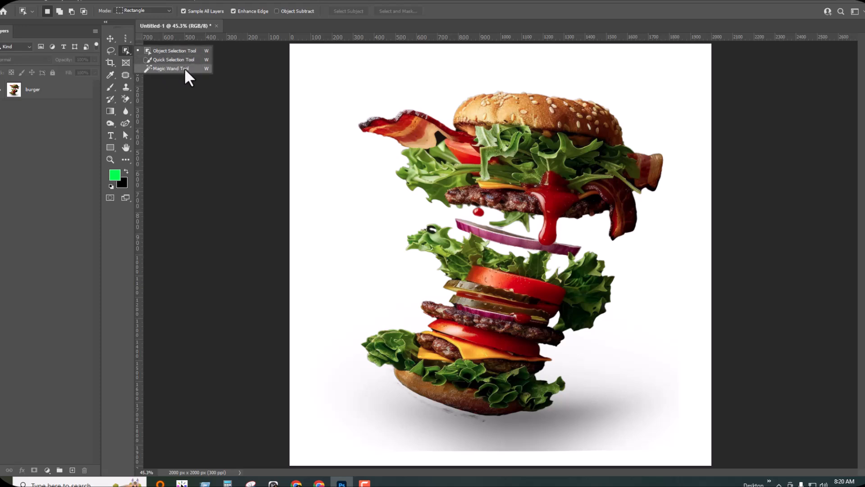
left_click(61, 150)
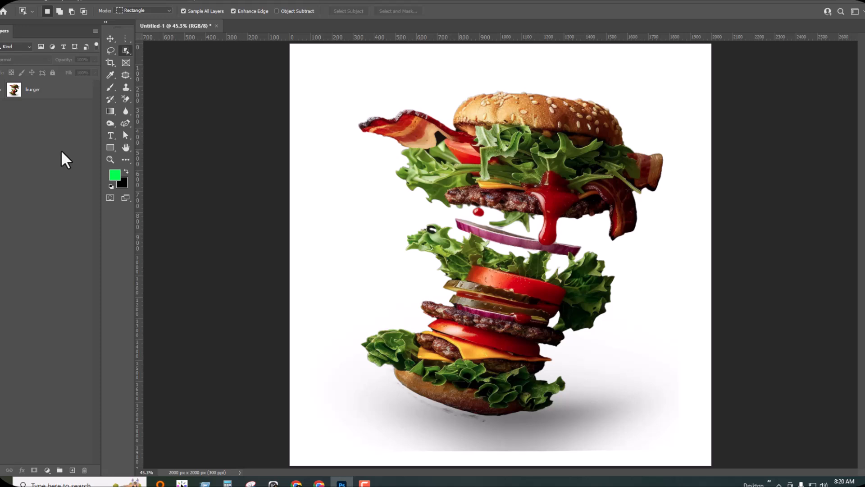
Step: Place RGB-COLOR.png as an embedded image in the document and commit the placement
left_click(14, 1)
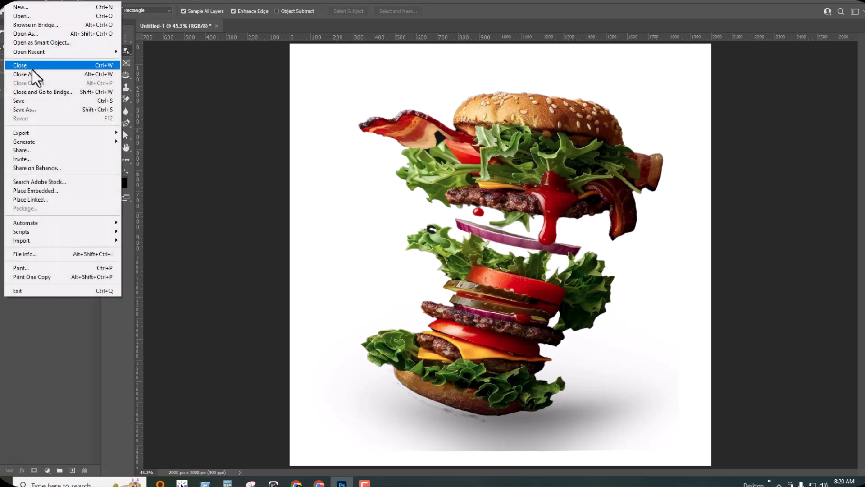
left_click(40, 192)
left_click(150, 74)
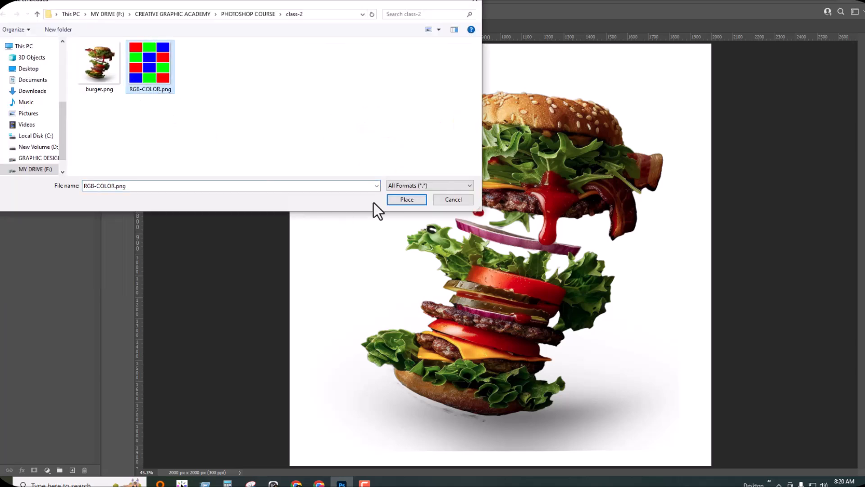
left_click(394, 199)
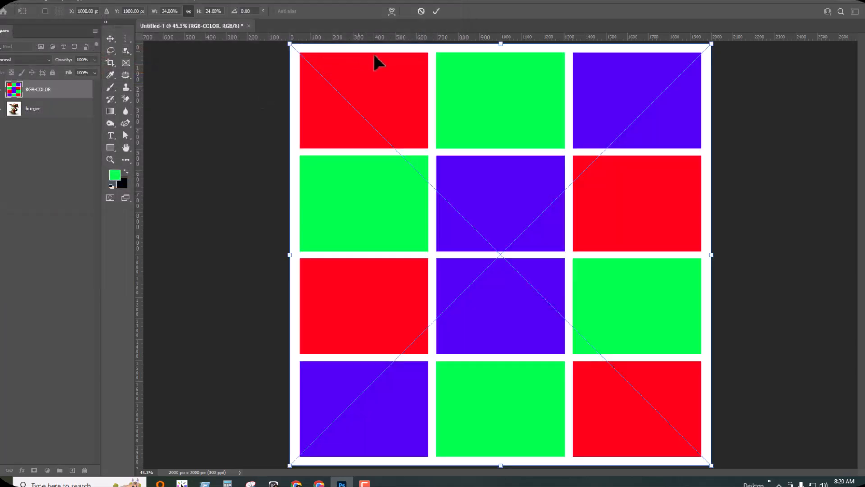
left_click(436, 11)
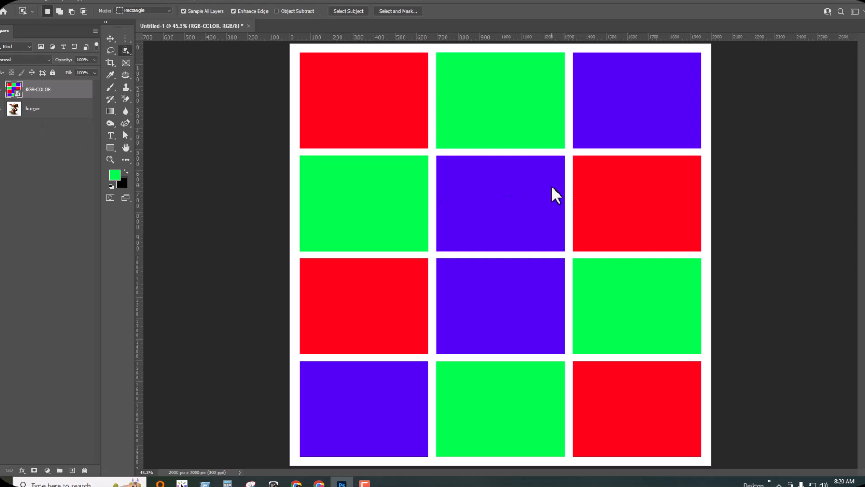
Step: Select all the red blocks in the RGB color grid with the Magic Wand Tool
scroll(551, 184, "up", 2)
scroll(551, 185, "up", 2)
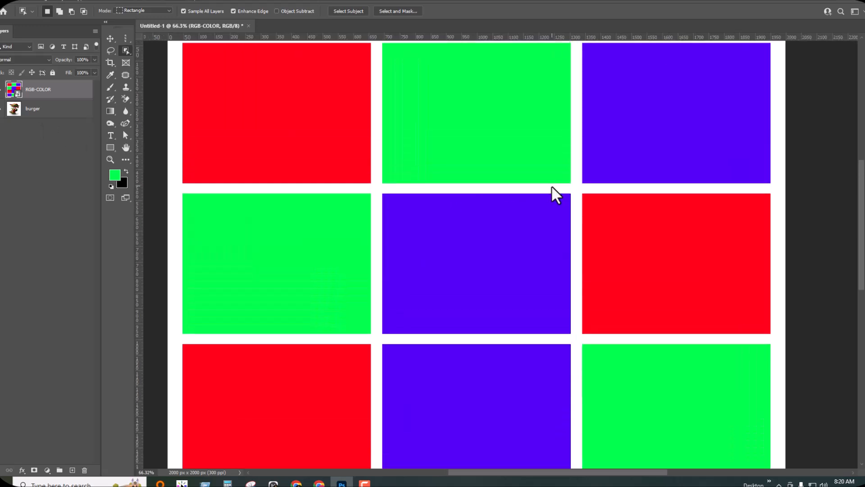
scroll(551, 185, "down", 2)
scroll(551, 185, "up", 1)
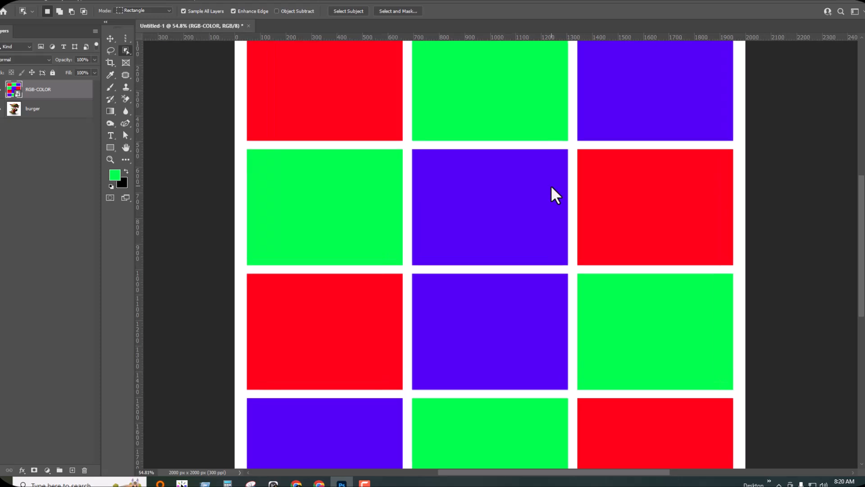
scroll(550, 184, "up", 1)
scroll(234, 112, "down", 2)
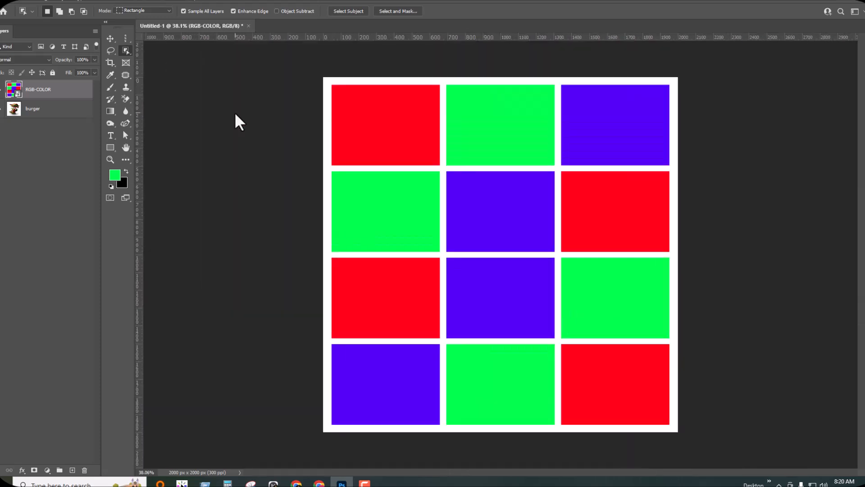
left_click(128, 49)
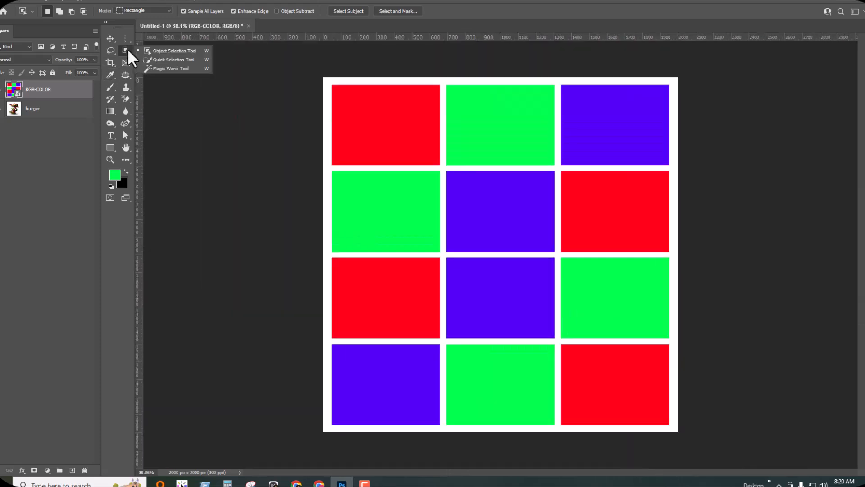
left_click(171, 68)
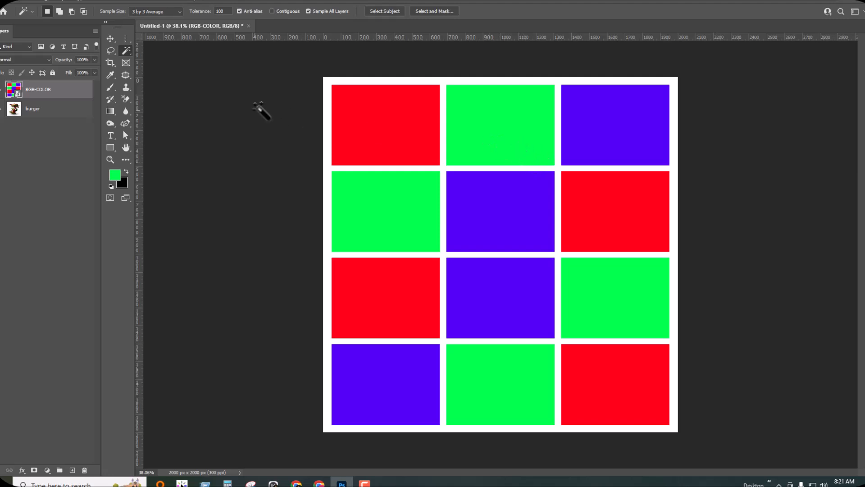
scroll(509, 123, "up", 1)
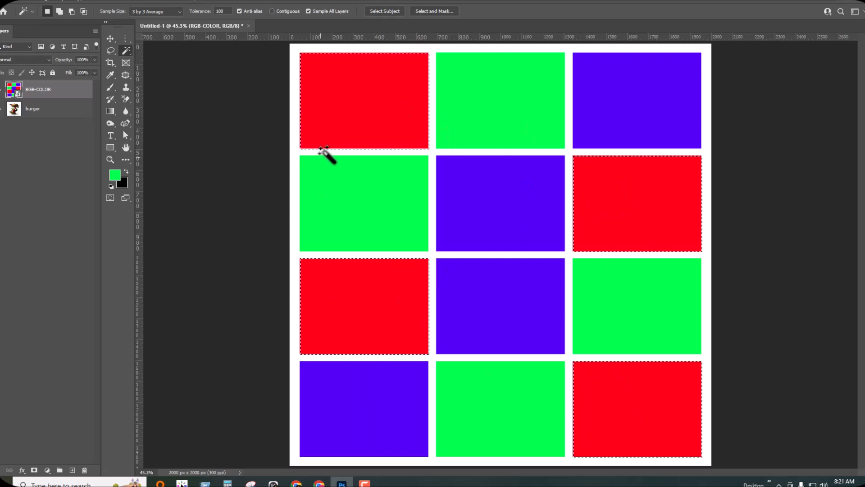
Step: Try to delete the selected red blocks from the RGB-COLOR smart object layer
key("Delete")
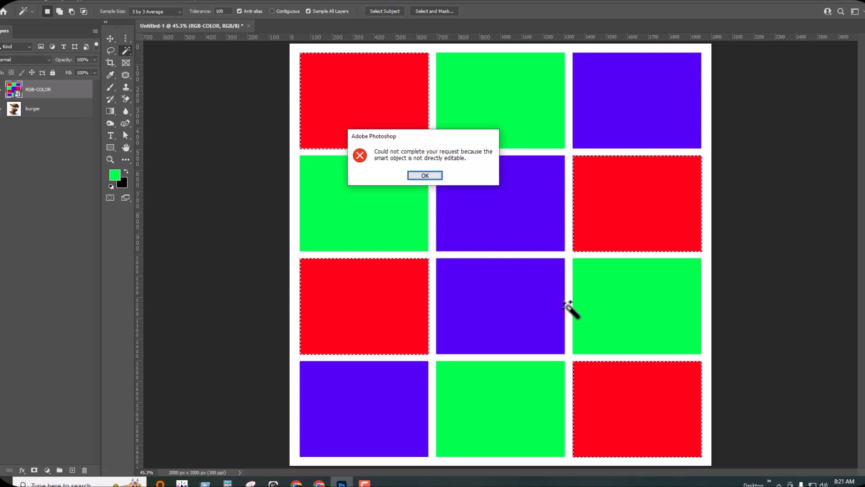
left_click(415, 175)
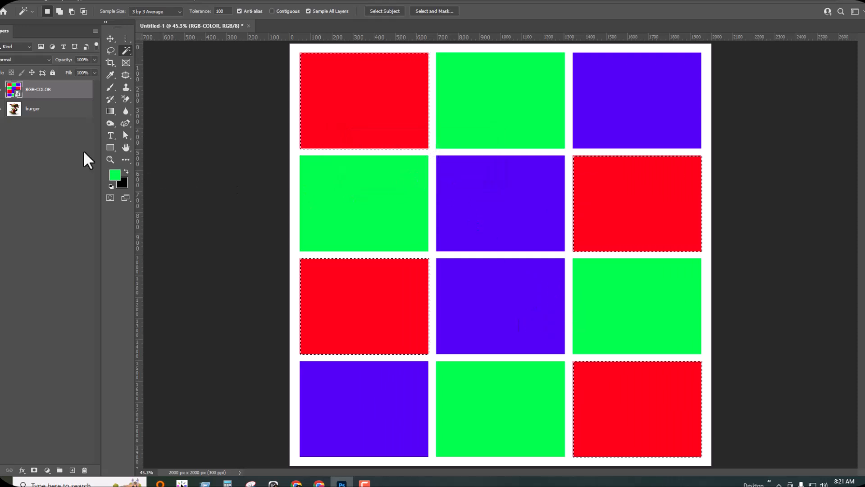
Step: Rasterize the RGB-COLOR smart object layer so its pixels can be edited directly
right_click(32, 88)
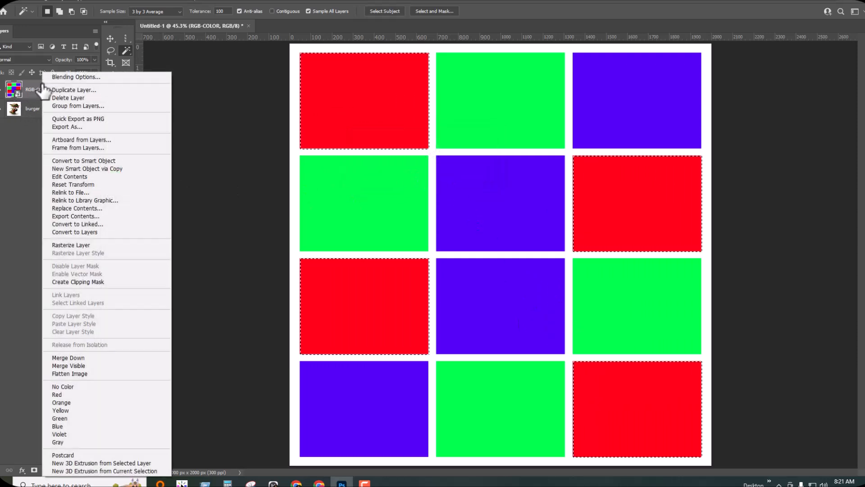
right_click(28, 87)
right_click(28, 87)
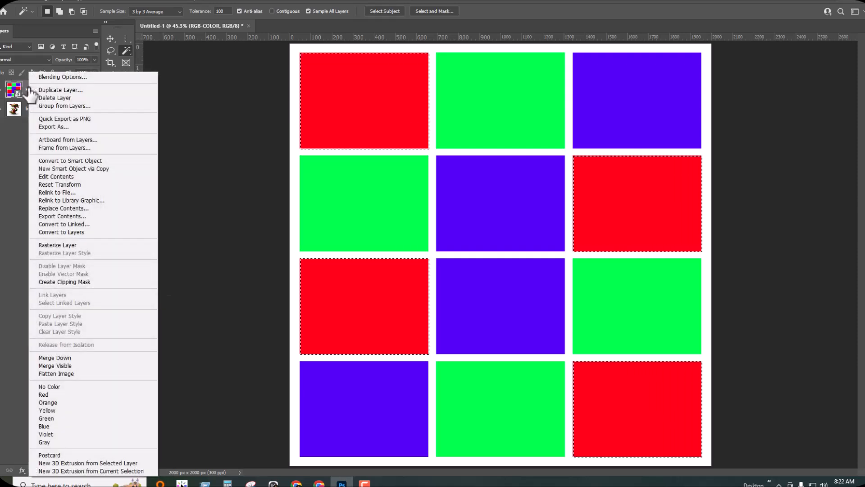
left_click(64, 244)
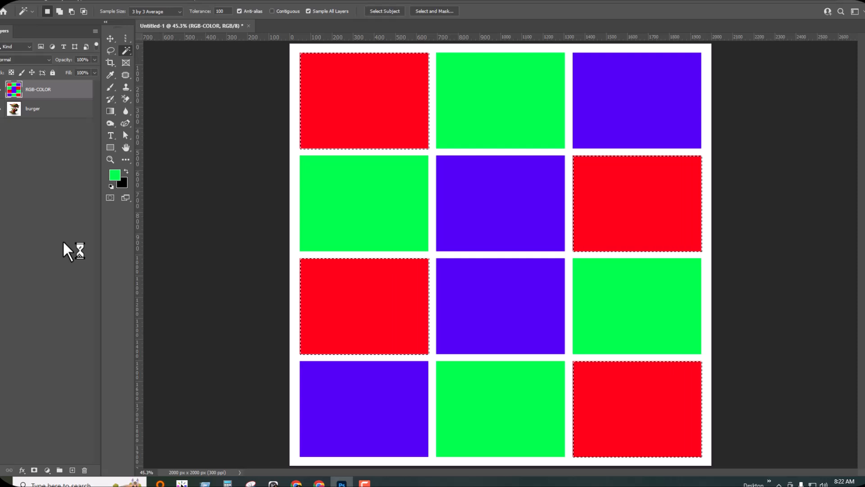
Step: Delete the selected red blocks from the rasterized layer and undo the deletion
key("Delete")
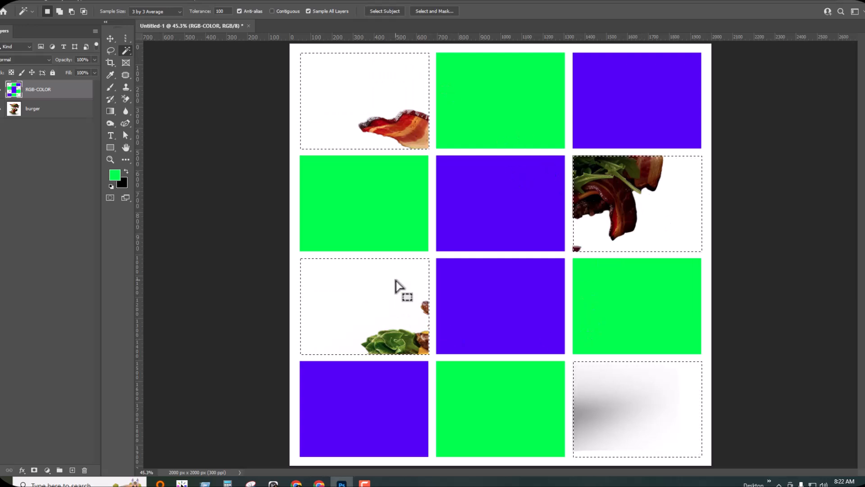
key("ctrl+z")
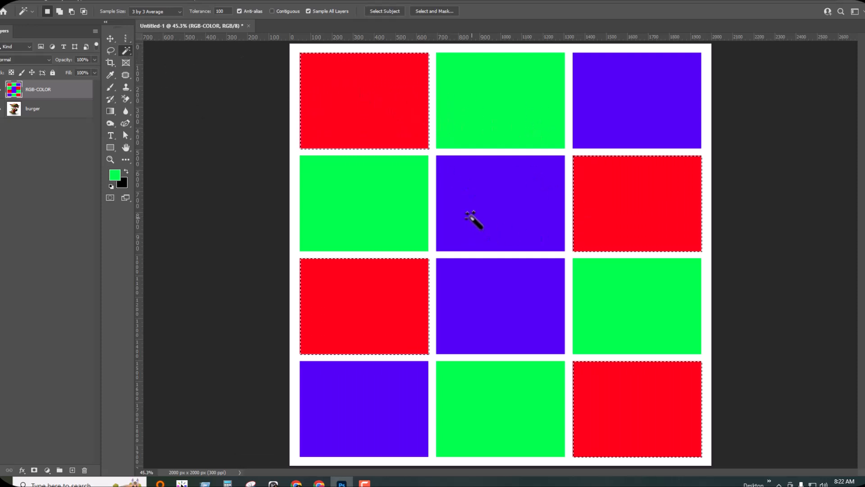
Step: Select all the green blocks in the grid with the Magic Wand Tool and deselect them again
left_click(491, 118)
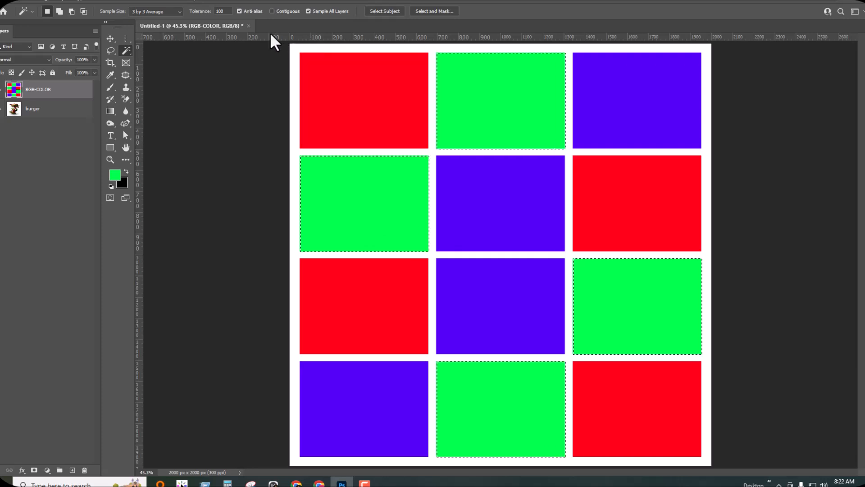
left_click(95, 1)
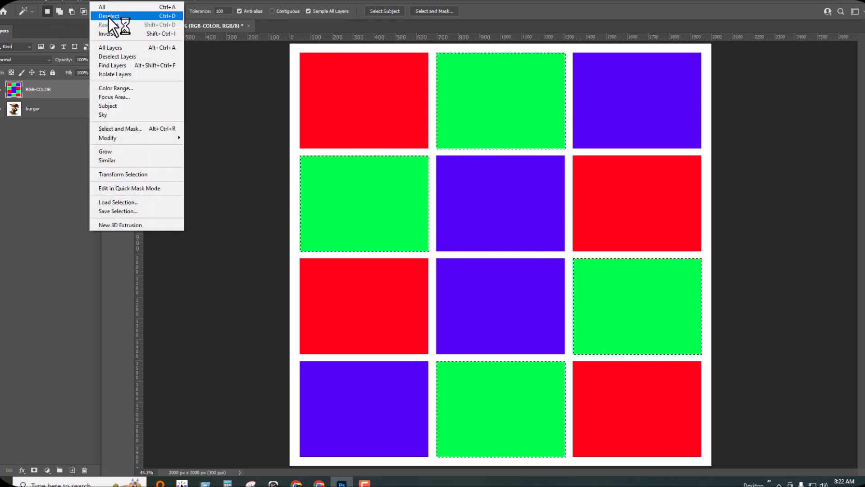
left_click(108, 16)
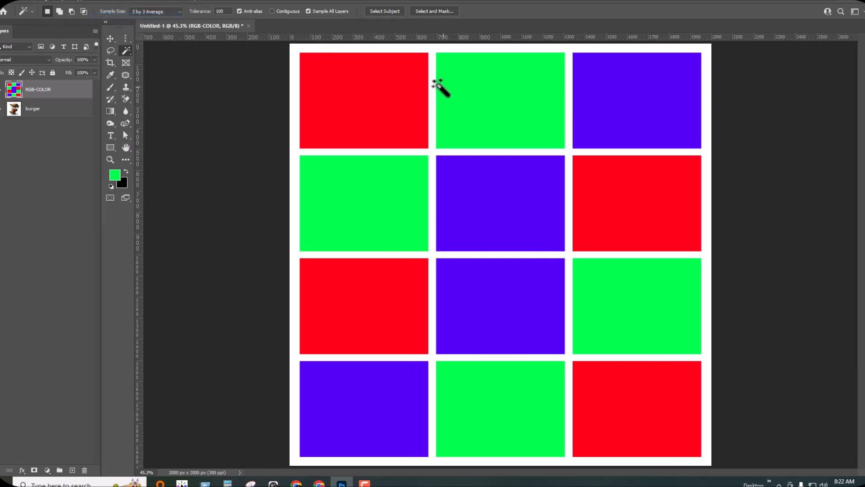
Step: Turn on the Contiguous option and select only the green block in the grid's top row
left_click(272, 11)
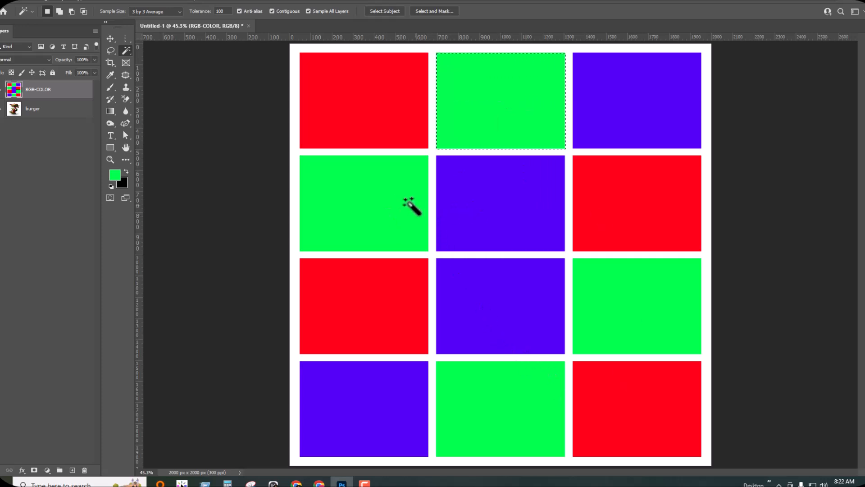
scroll(450, 127, "up", 3)
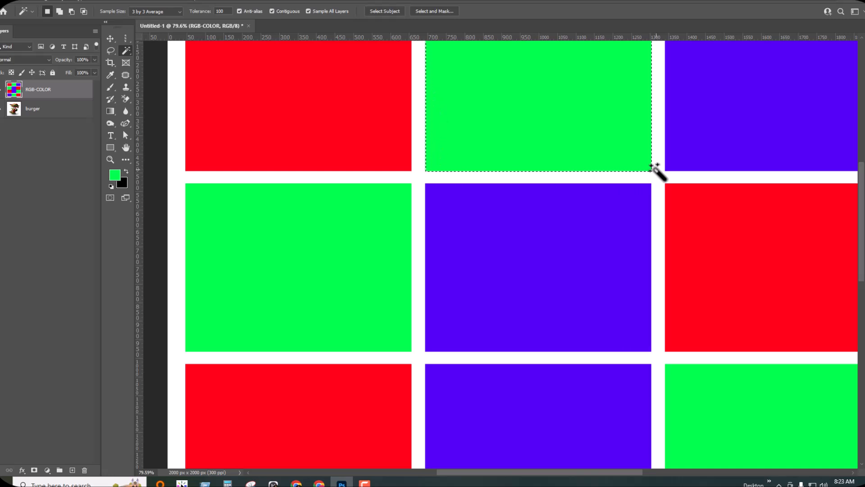
scroll(657, 170, "down", 2)
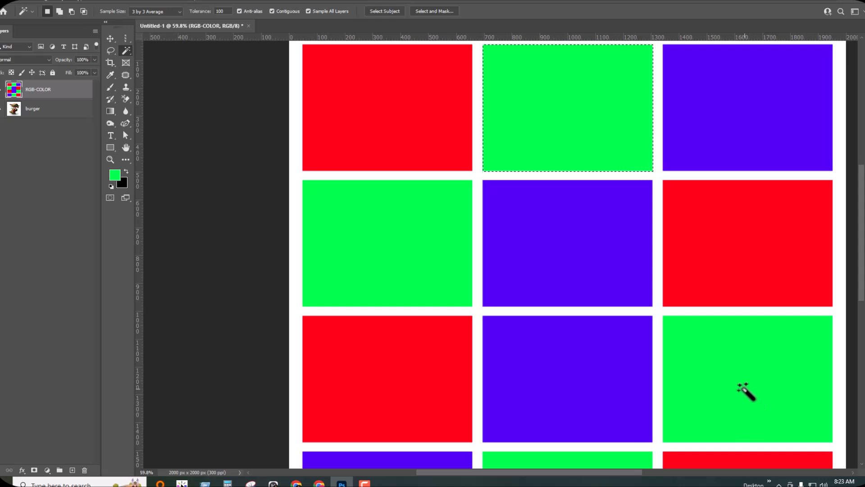
scroll(748, 393, "down", 2)
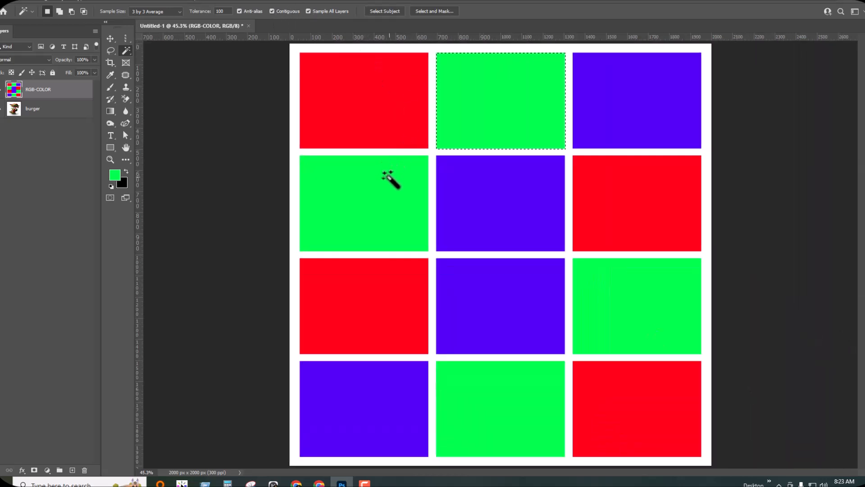
Step: Select all the green blocks with Contiguous off, and reselect only the top-row green block with Contiguous on
left_click(272, 11)
left_click(519, 98)
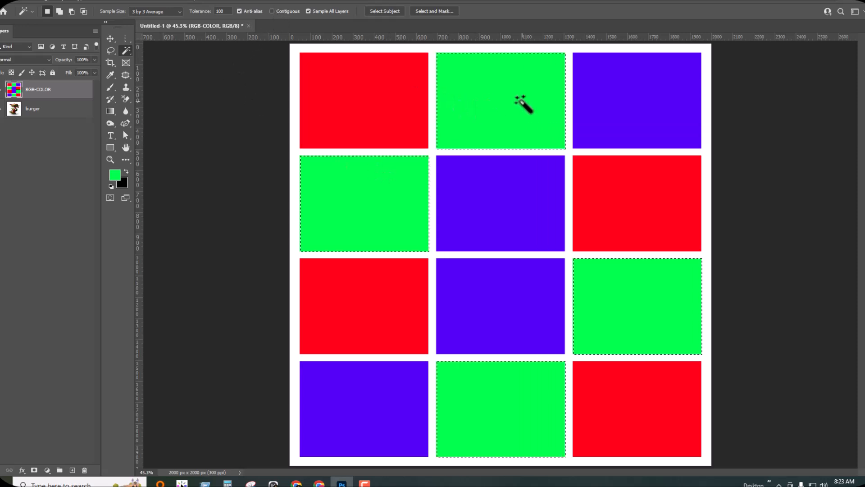
left_click(271, 12)
key("ctrl+d")
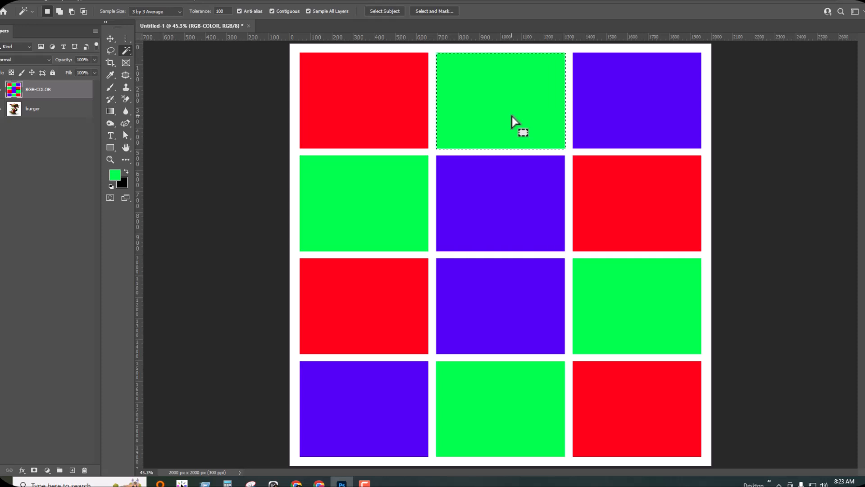
Step: Add every remaining color block of the grid to the selection with the Magic Wand in Add to Selection mode
left_click(59, 11)
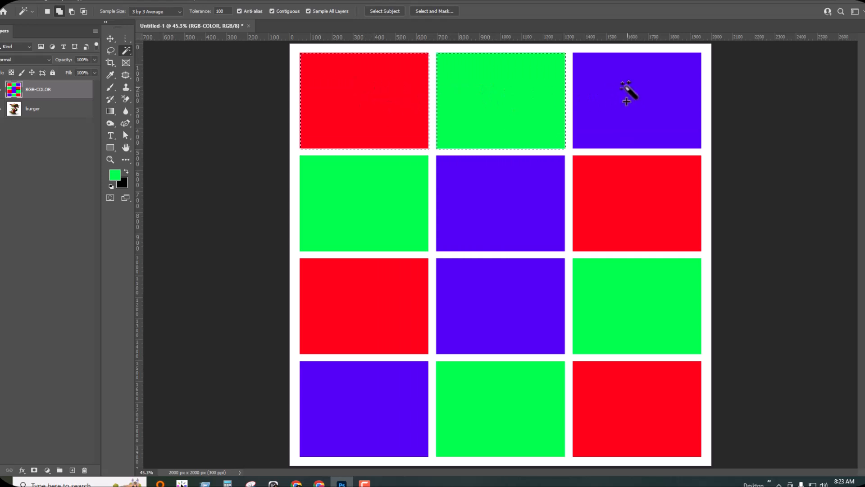
left_click(553, 179)
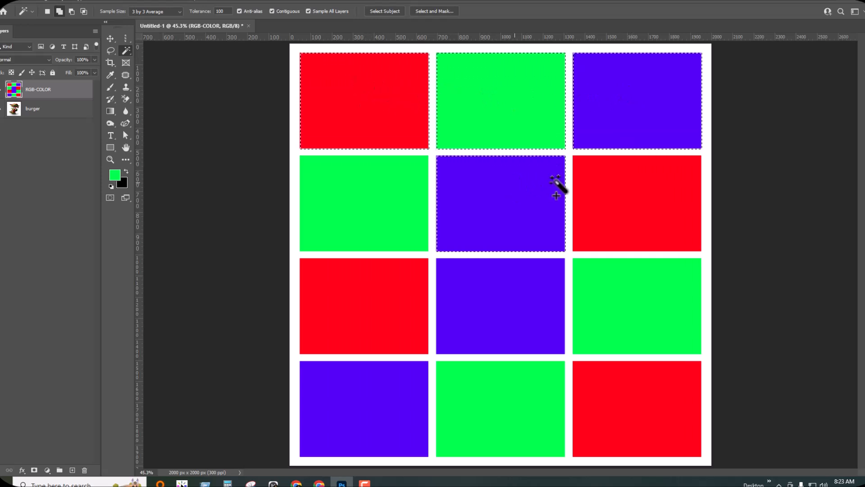
left_click(599, 190)
left_click(403, 203)
left_click(383, 302)
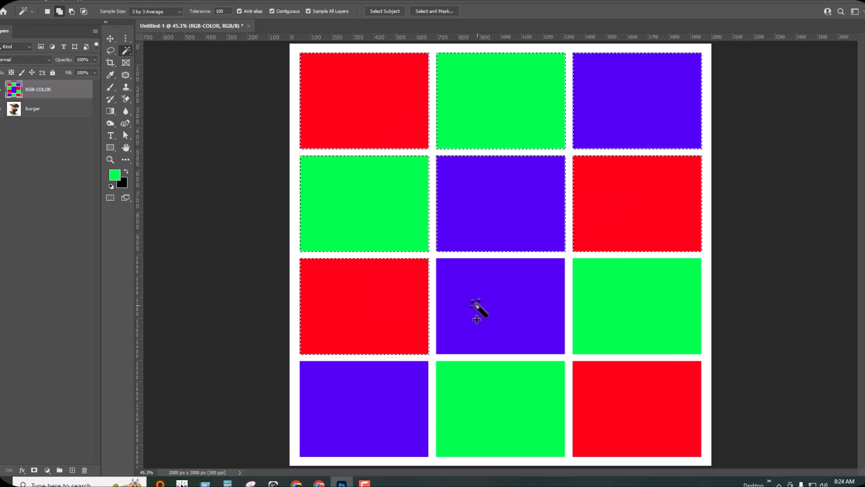
left_click(479, 308)
left_click(613, 303)
left_click(608, 399)
left_click(387, 392)
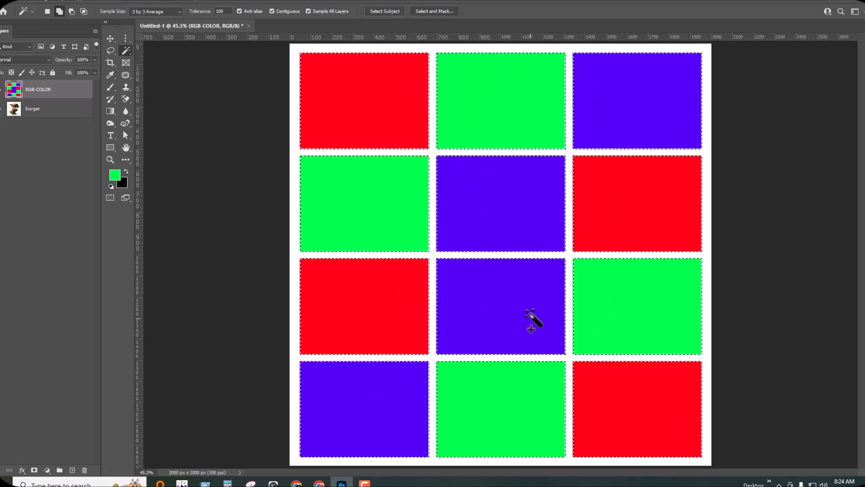
left_click(469, 386)
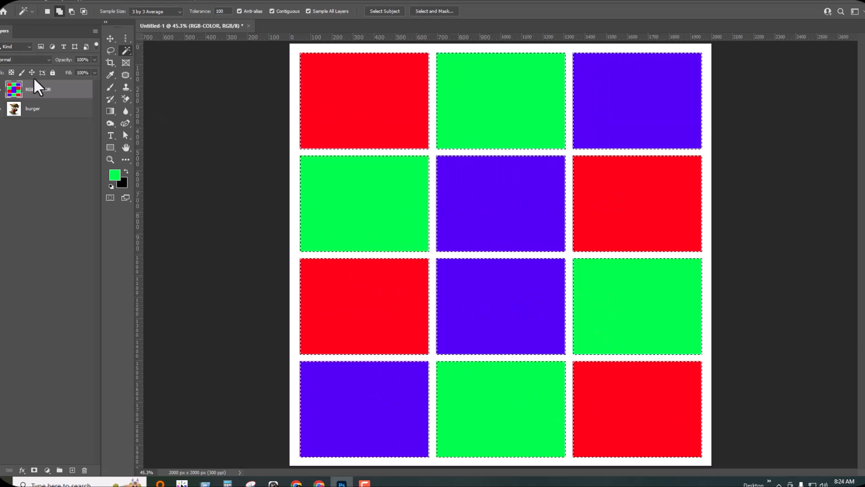
Step: Subtract all the blocks in the lower three rows from the selection, keeping only the top row selected
left_click(71, 11)
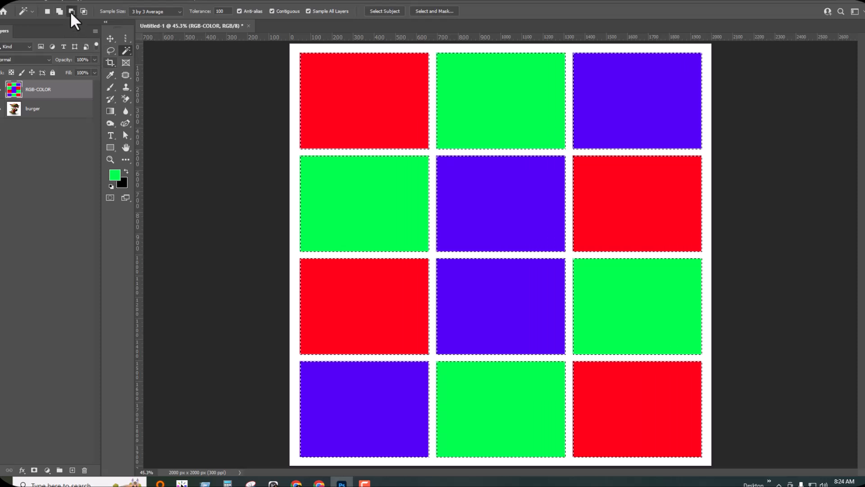
left_click(624, 404)
left_click(517, 398)
left_click(377, 400)
left_click(627, 315)
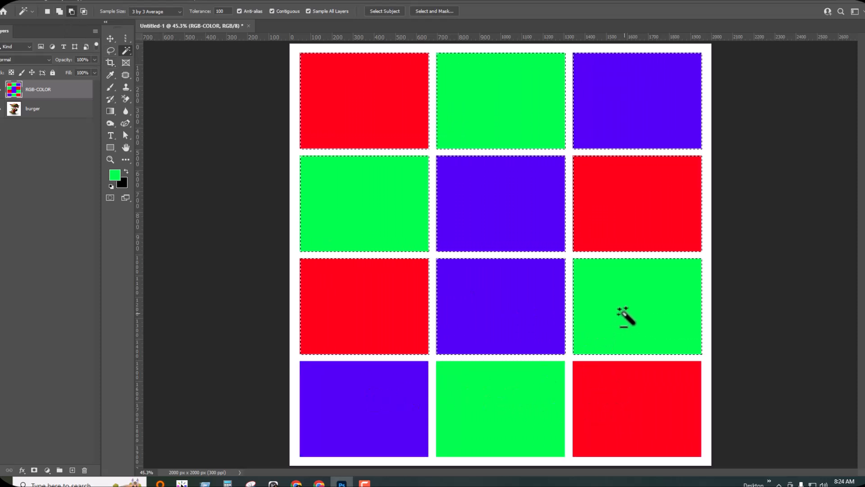
left_click(458, 308)
left_click(409, 301)
left_click(620, 206)
left_click(533, 203)
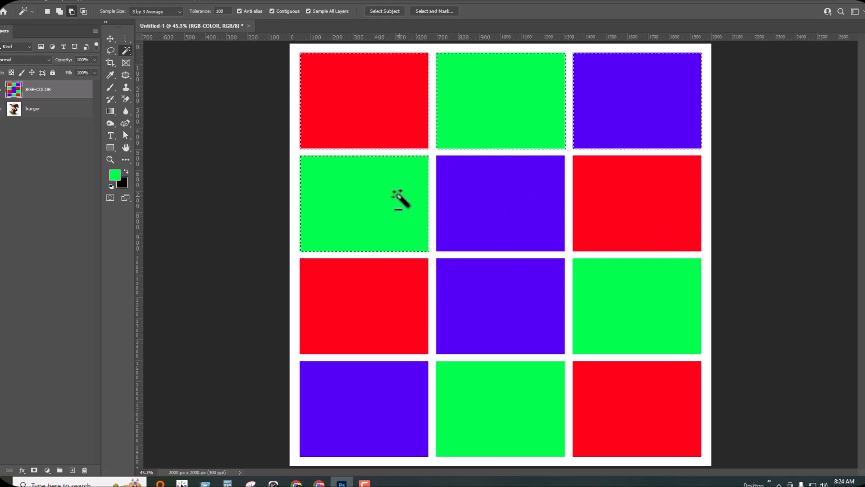
left_click(400, 196)
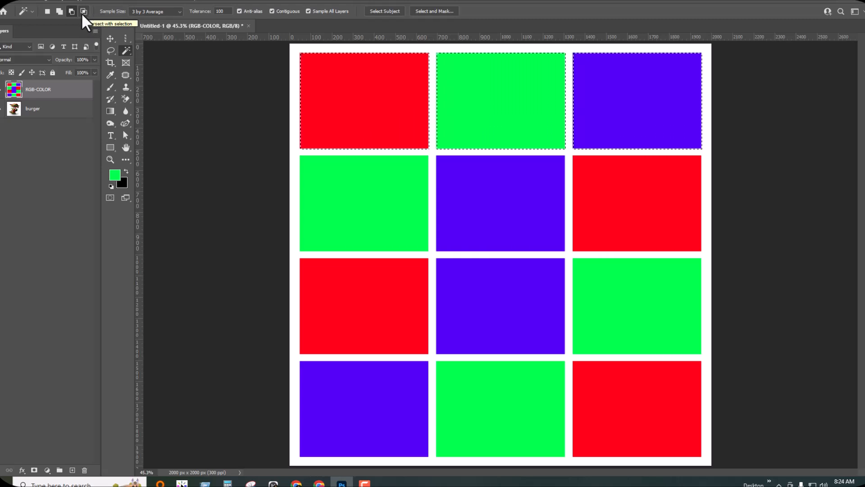
Step: Try a Rectangular Marquee selection across the green and blue top-row blocks in New Selection mode
left_click(124, 38)
left_click(178, 39)
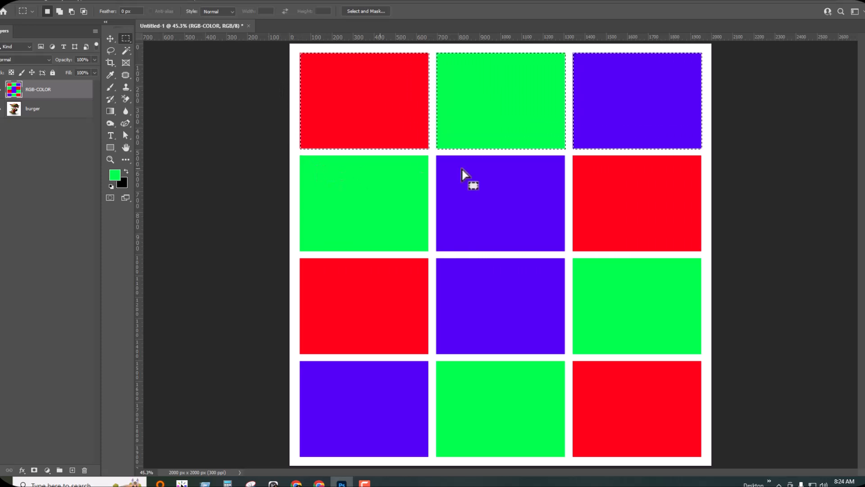
left_click_drag(538, 44, 606, 91)
left_click(608, 94)
key("ctrl+z")
Step: Try intersecting the top-row selection with a rectangular marquee spanning parts of the red and green blocks
left_click(84, 10)
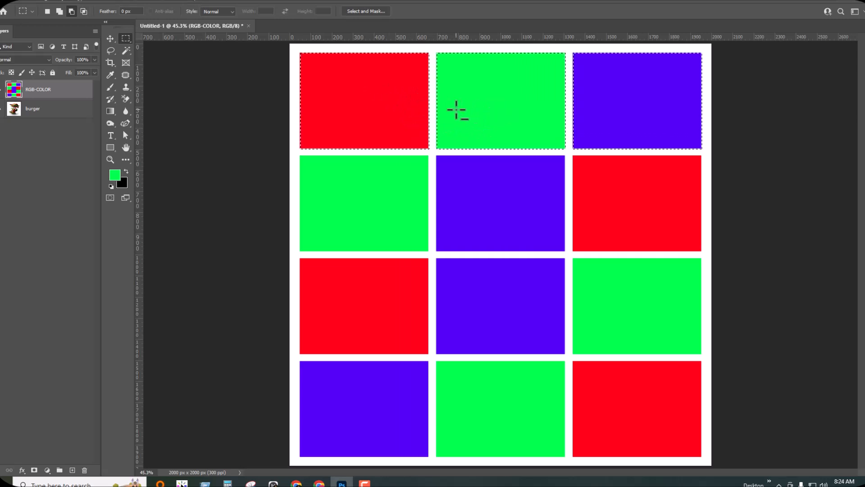
scroll(458, 110, "up", 4)
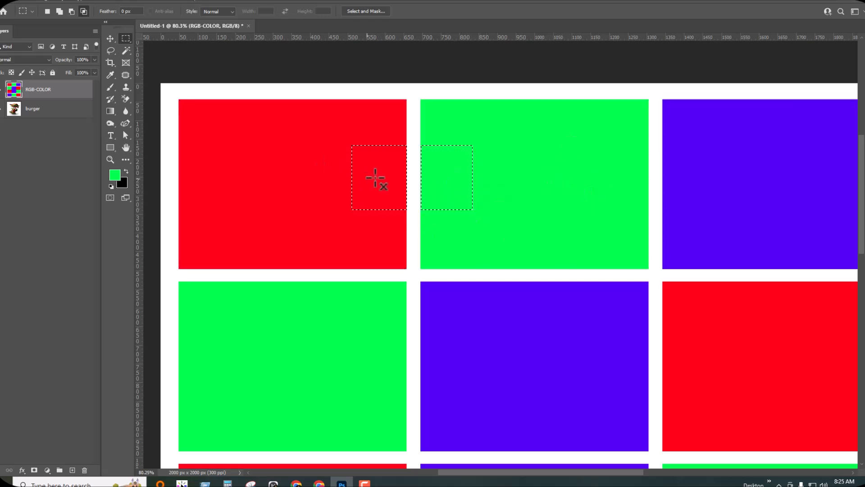
left_click(83, 11)
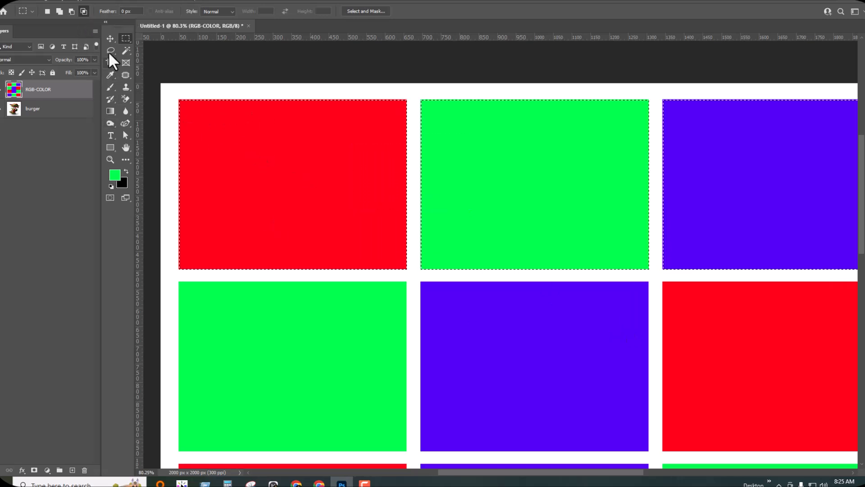
Step: Switch back to the Magic Wand Tool and review its Sample Size choices and Tolerance setting
left_click(125, 49)
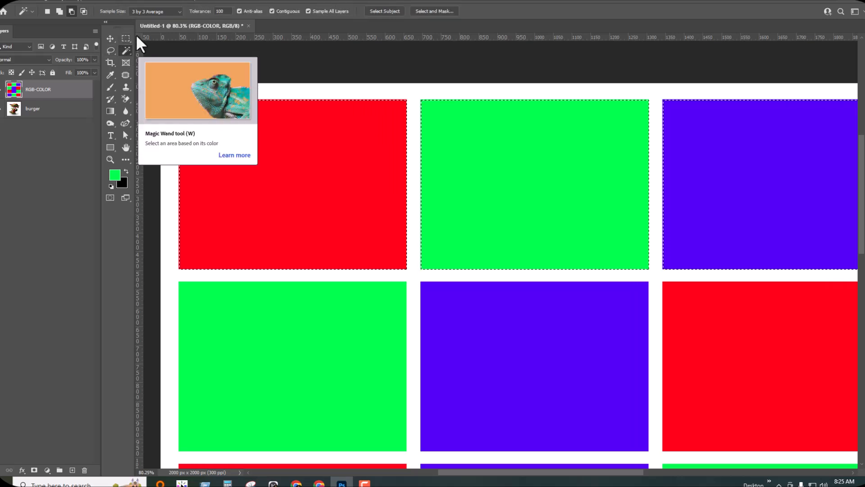
left_click(167, 12)
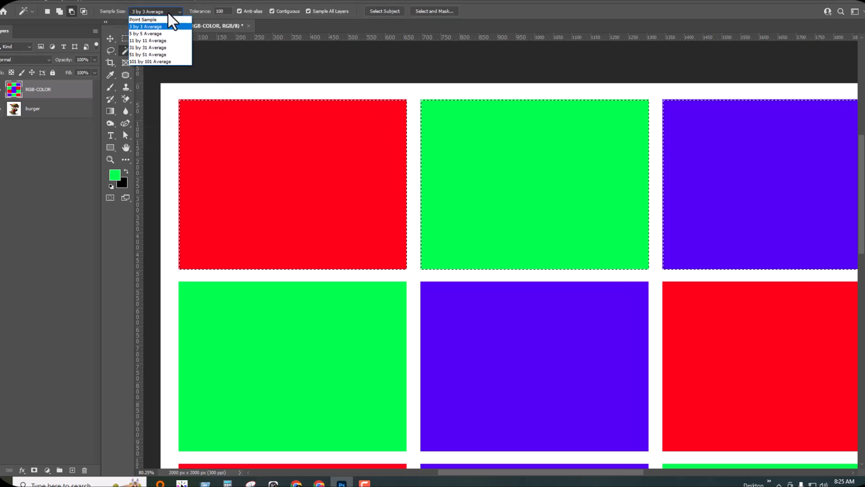
left_click(155, 20)
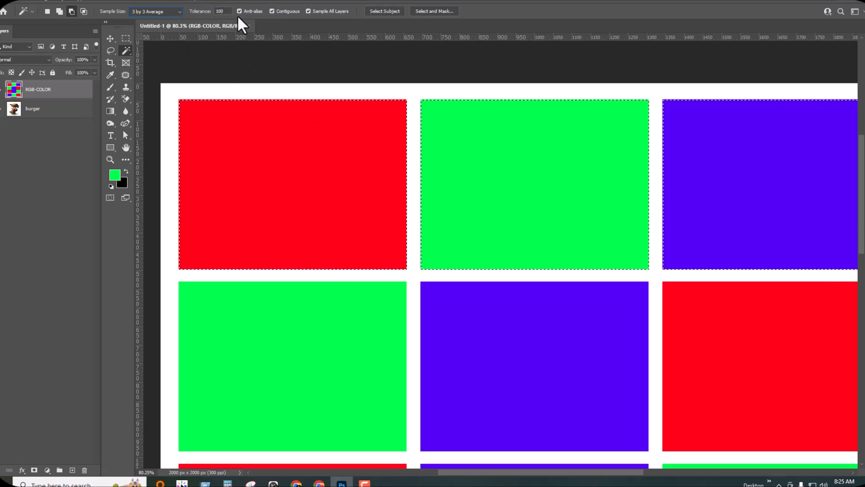
left_click(221, 11)
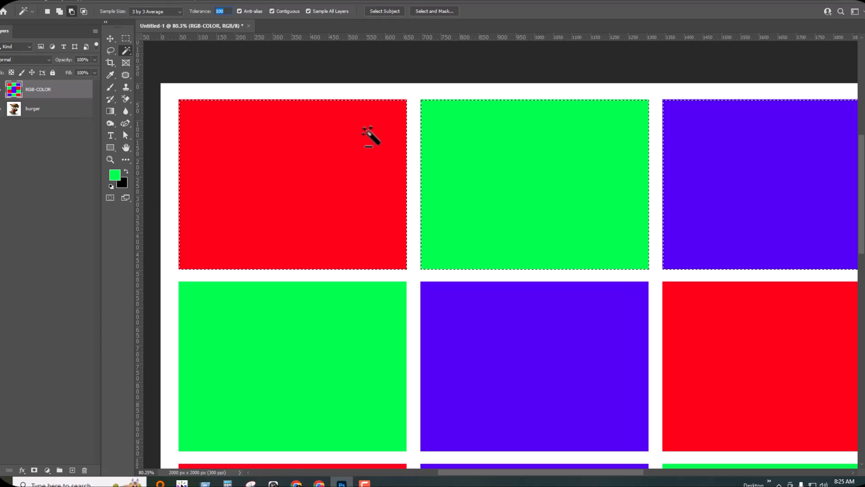
Step: Deselect the top-row blocks and fit the whole canvas on screen
left_click(80, 1)
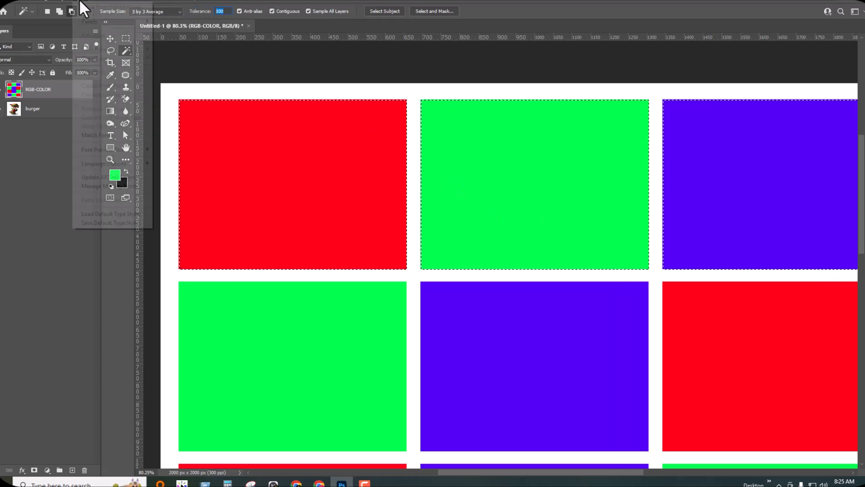
left_click(115, 16)
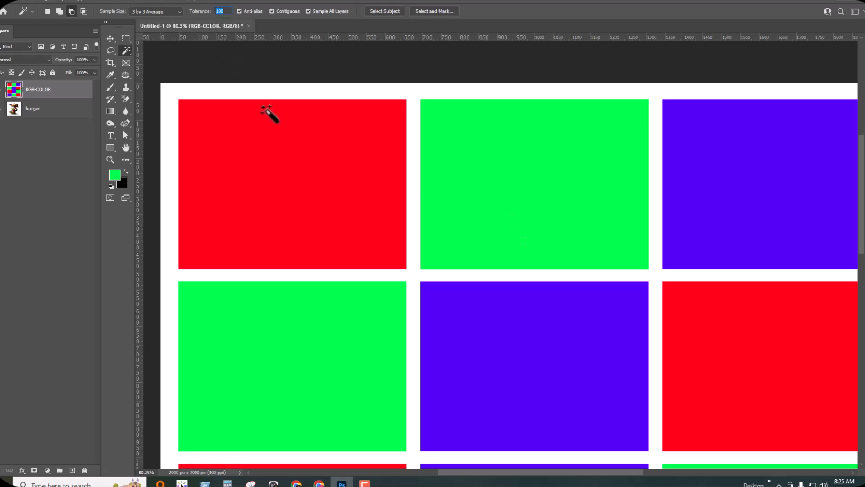
key("ctrl+0")
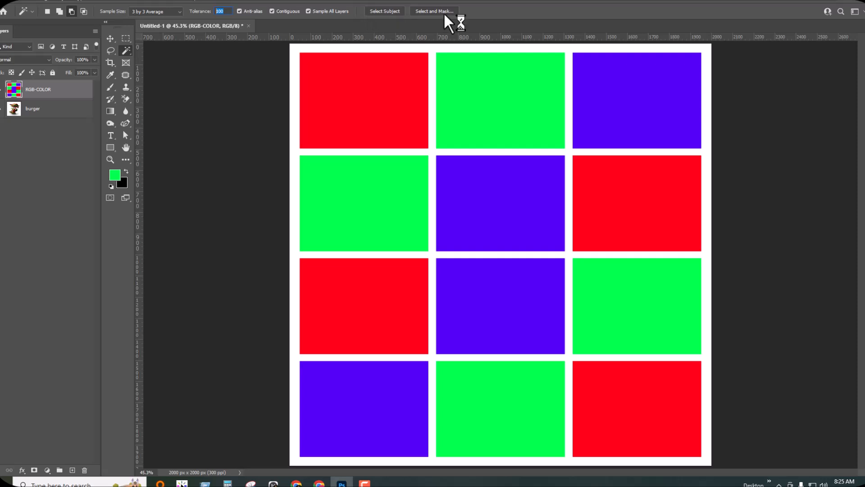
Step: Select the red, green and blue top-row blocks with the Quick Selection Tool, starting in New Selection mode
right_click(125, 51)
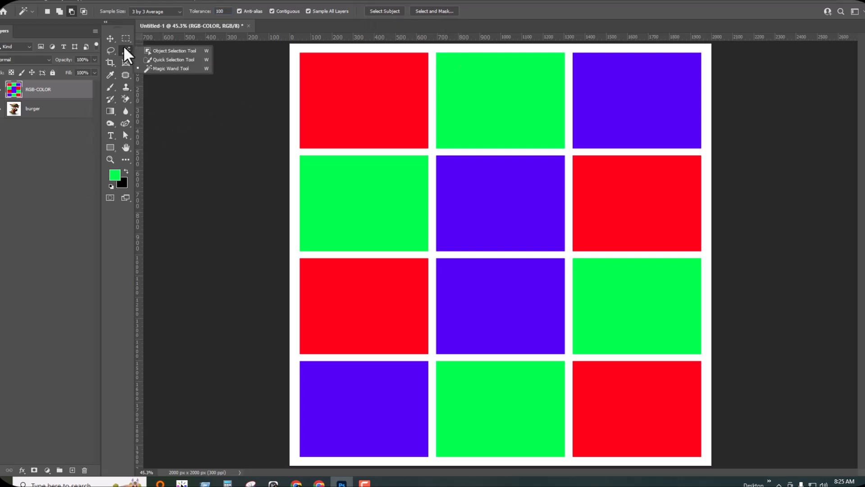
left_click(176, 59)
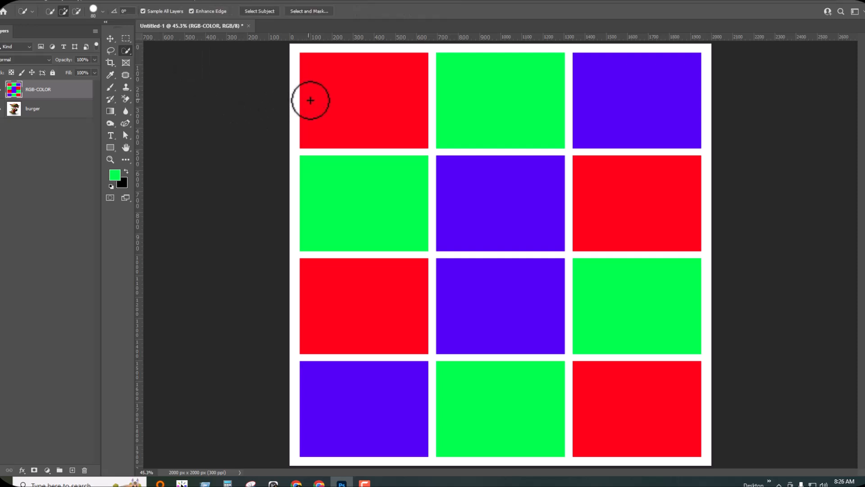
right_click(125, 51)
left_click(161, 60)
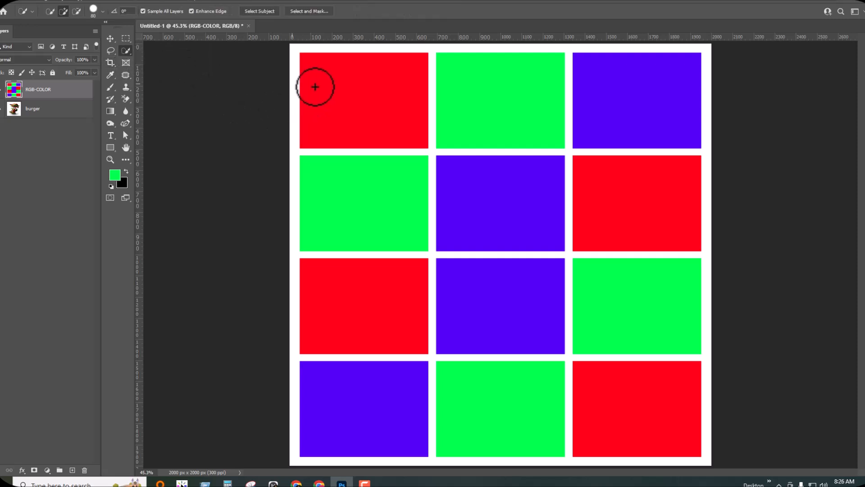
scroll(315, 85, "up", 3)
scroll(400, 137, "up", 1)
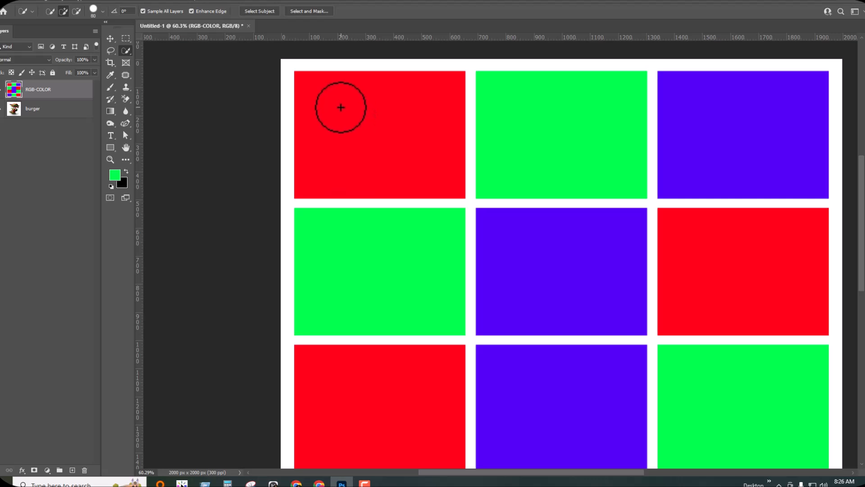
left_click(50, 11)
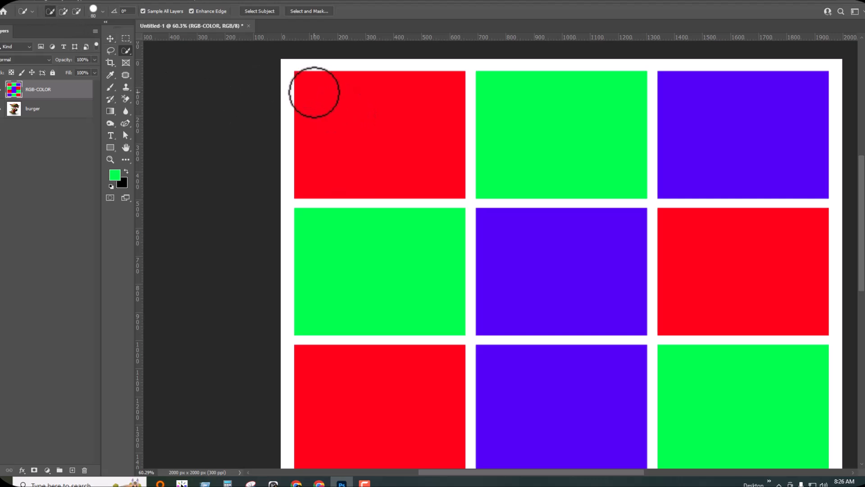
left_click(357, 122)
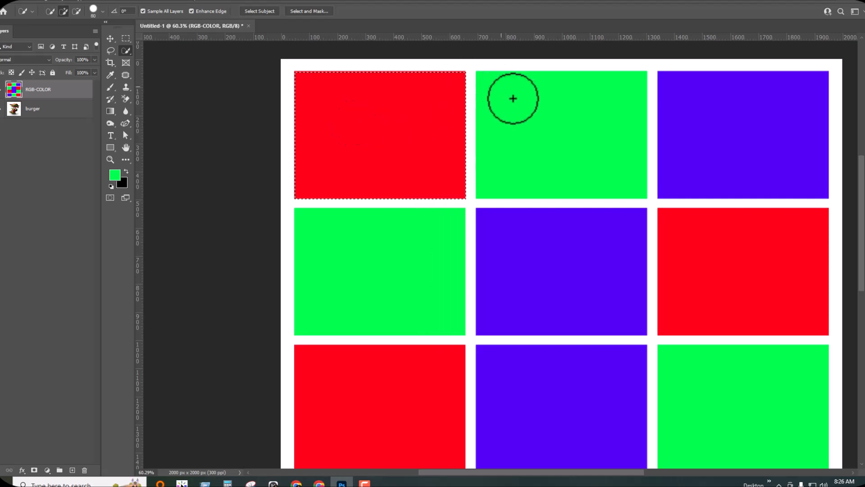
left_click(547, 122)
left_click(741, 134)
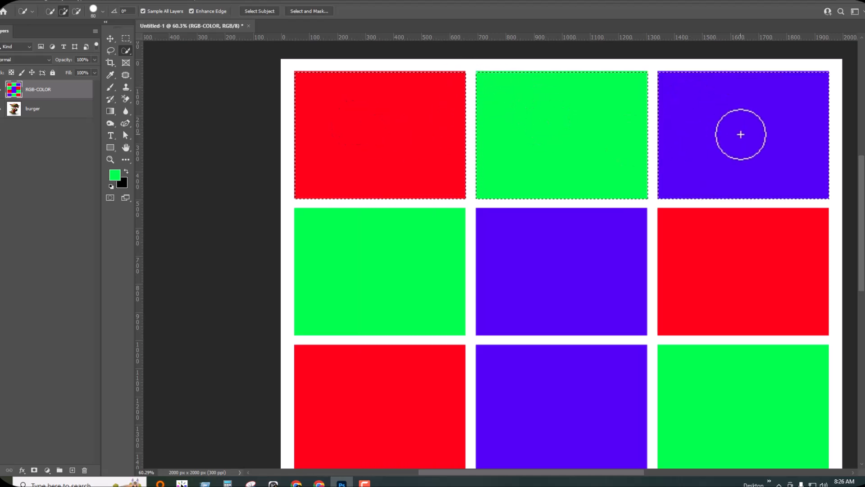
Step: Add the green, blue and red second-row blocks to the quick selection
left_click(369, 251)
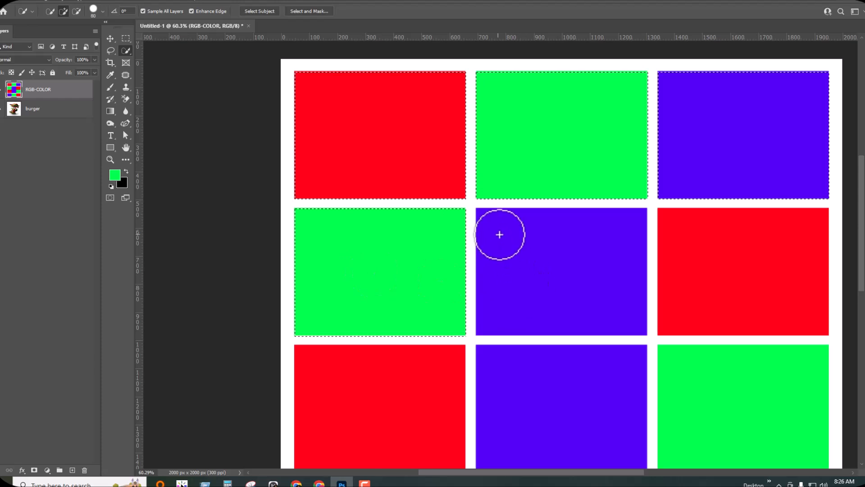
left_click(567, 278)
left_click(741, 272)
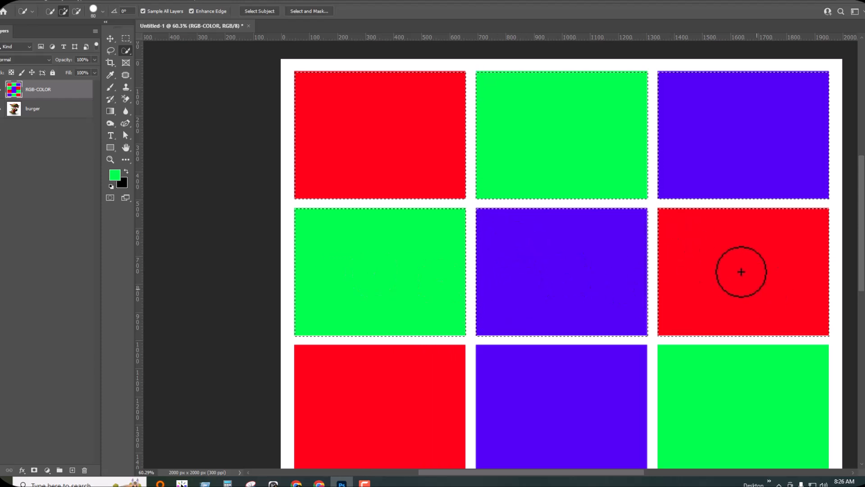
Step: Turn off Enhance Edge for the Quick Selection Tool and add the third-row red block to the selection
scroll(299, 207, "up", 10)
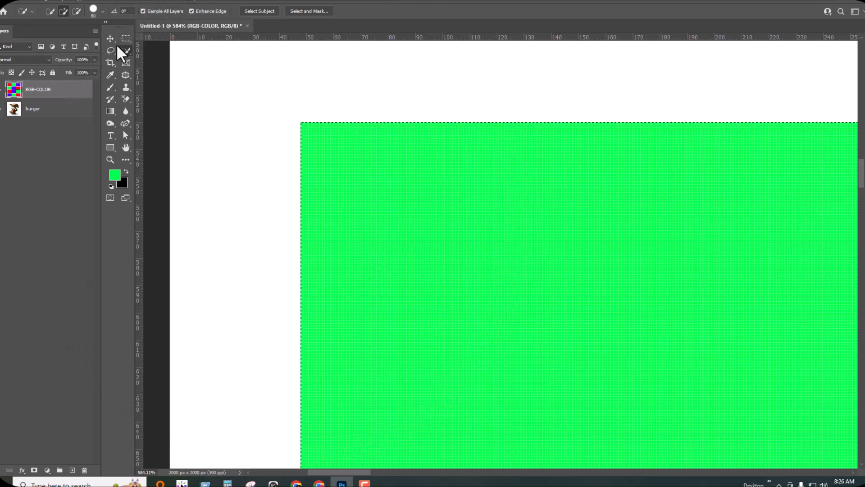
left_click(192, 10)
scroll(357, 209, "down", 8)
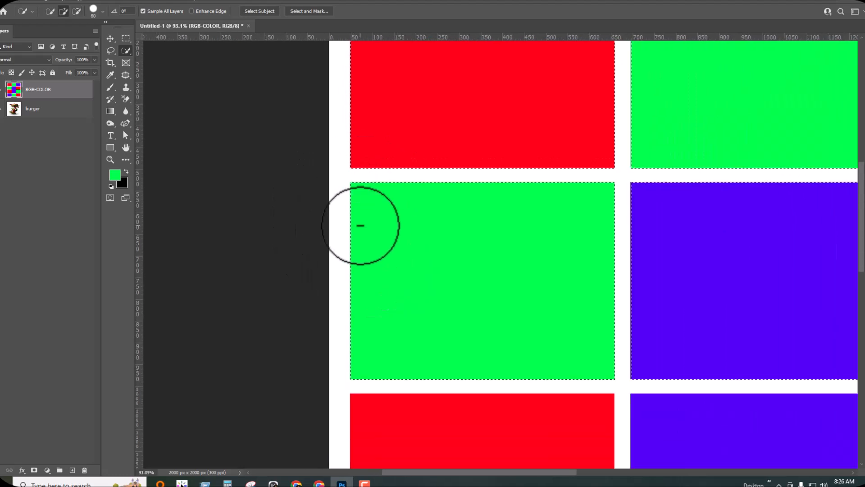
scroll(360, 271, "down", 2)
scroll(357, 294, "up", 3)
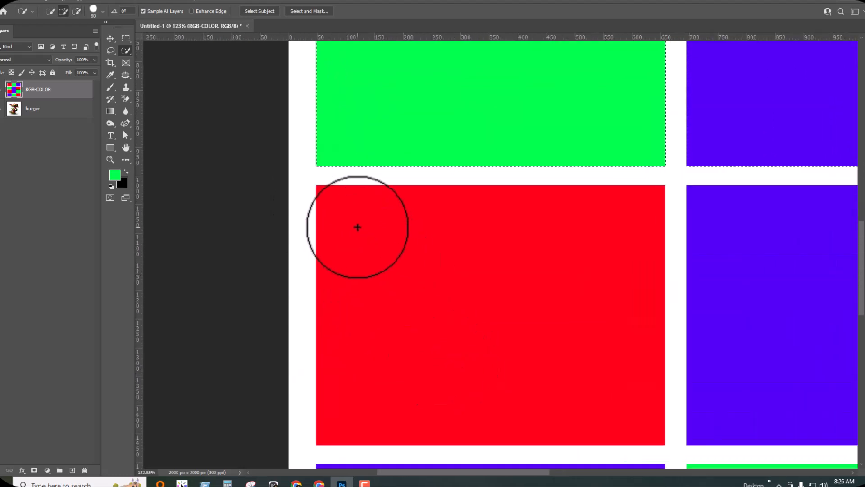
scroll(334, 207, "up", 5)
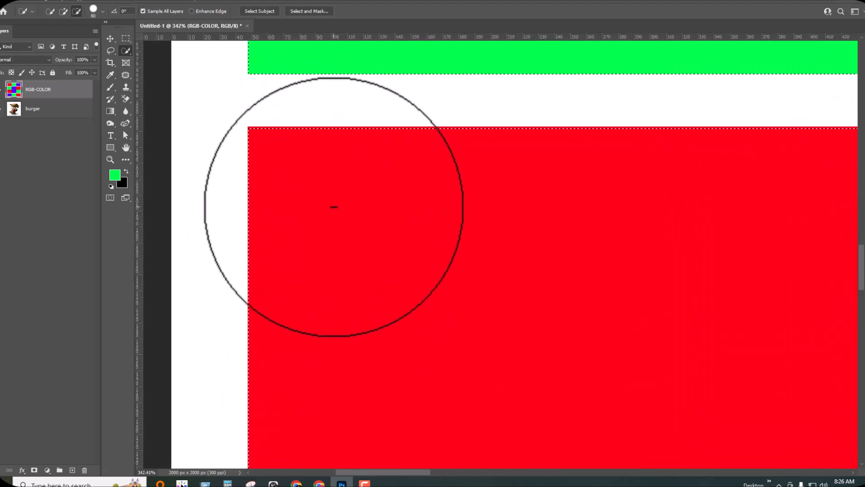
Step: Add the third-row blue block to the quick selection and fit the whole canvas on screen
scroll(333, 207, "down", 6)
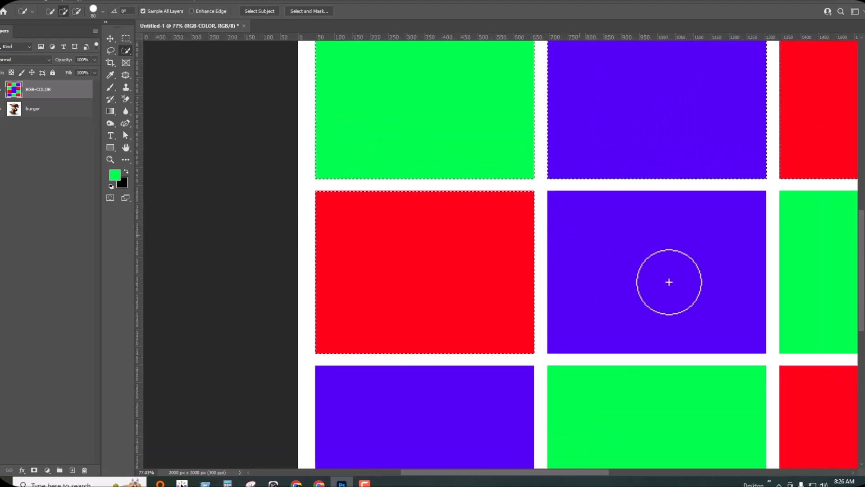
scroll(669, 276, "up", 2)
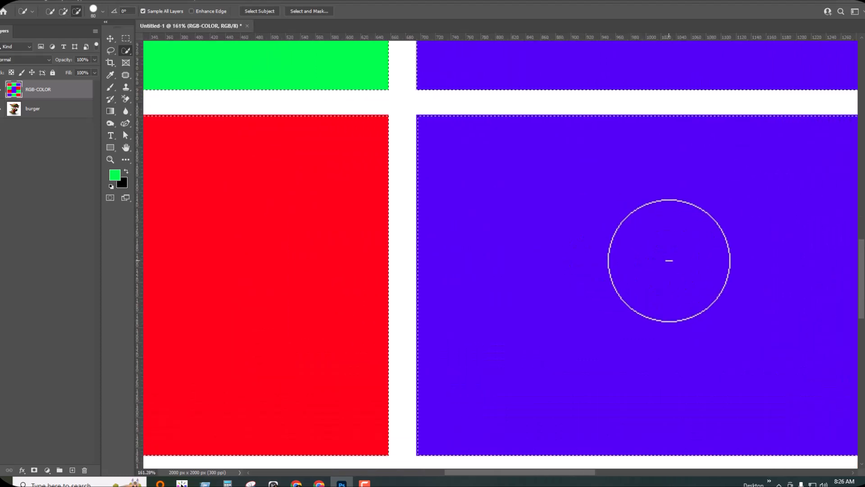
scroll(669, 261, "down", 2)
scroll(669, 261, "down", 2)
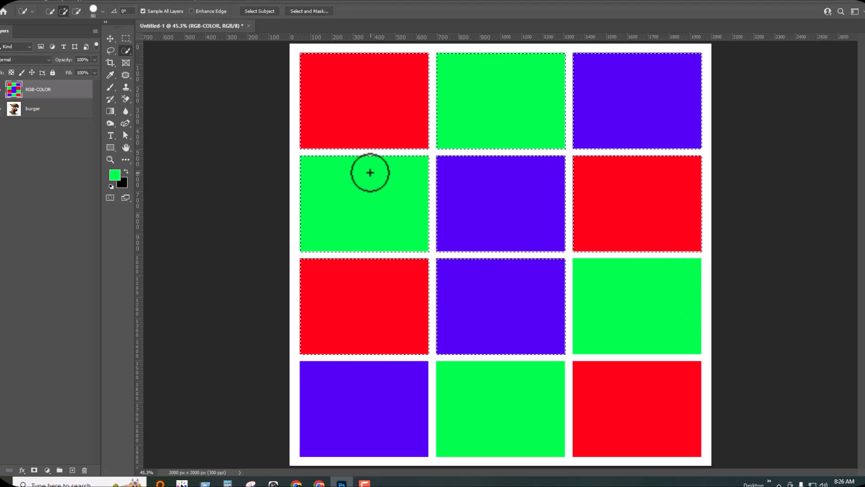
Step: Subtract the third-row blue and red blocks and the second-row red and blue blocks from the quick selection
left_click(77, 11)
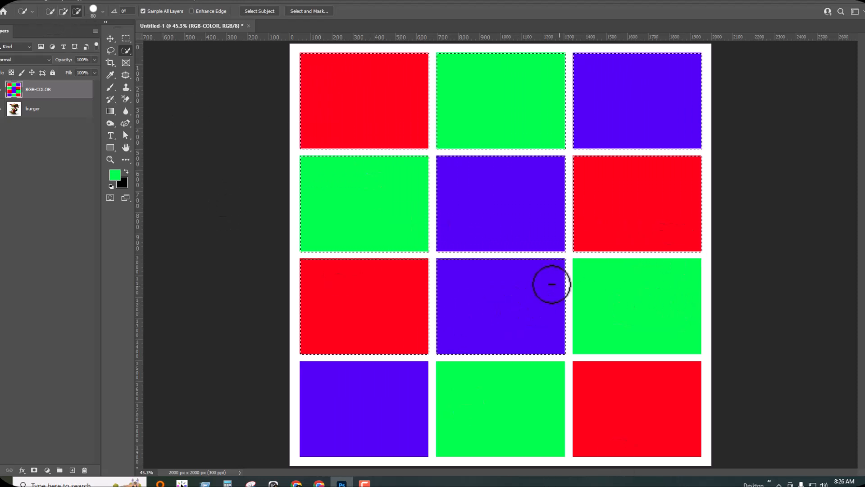
mouse_move(489, 298)
left_mouse_down()
mouse_move(518, 329)
mouse_move(459, 359)
left_mouse_up()
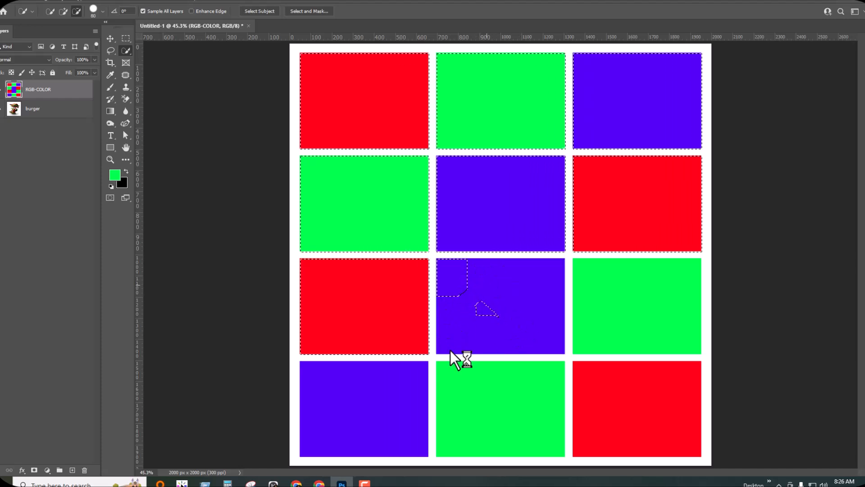
mouse_move(483, 329)
left_mouse_down()
mouse_move(364, 314)
mouse_move(357, 329)
mouse_move(368, 310)
mouse_move(264, 300)
mouse_move(314, 340)
mouse_move(353, 289)
mouse_move(323, 267)
mouse_move(340, 282)
mouse_move(302, 293)
mouse_move(347, 288)
mouse_move(325, 293)
mouse_move(334, 272)
mouse_move(299, 297)
left_mouse_up()
mouse_move(678, 265)
left_mouse_down()
mouse_move(663, 245)
mouse_move(651, 247)
mouse_move(684, 223)
mouse_move(633, 249)
mouse_move(676, 205)
mouse_move(616, 229)
mouse_move(655, 230)
mouse_move(657, 218)
mouse_move(667, 219)
mouse_move(605, 224)
mouse_move(592, 193)
mouse_move(603, 163)
mouse_move(587, 160)
mouse_move(585, 195)
mouse_move(593, 169)
mouse_move(581, 164)
mouse_move(587, 202)
mouse_move(617, 187)
mouse_move(645, 210)
left_mouse_up()
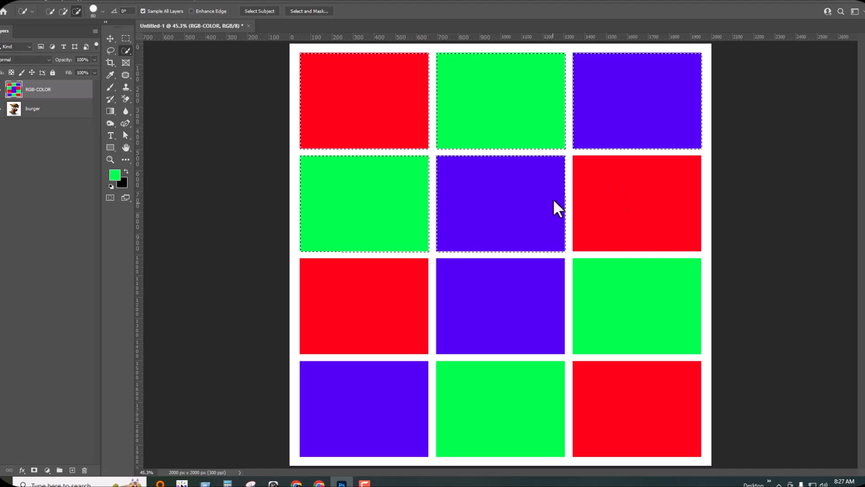
mouse_move(554, 201)
left_mouse_down()
mouse_move(479, 199)
mouse_move(425, 139)
mouse_move(495, 216)
mouse_move(432, 188)
left_mouse_up()
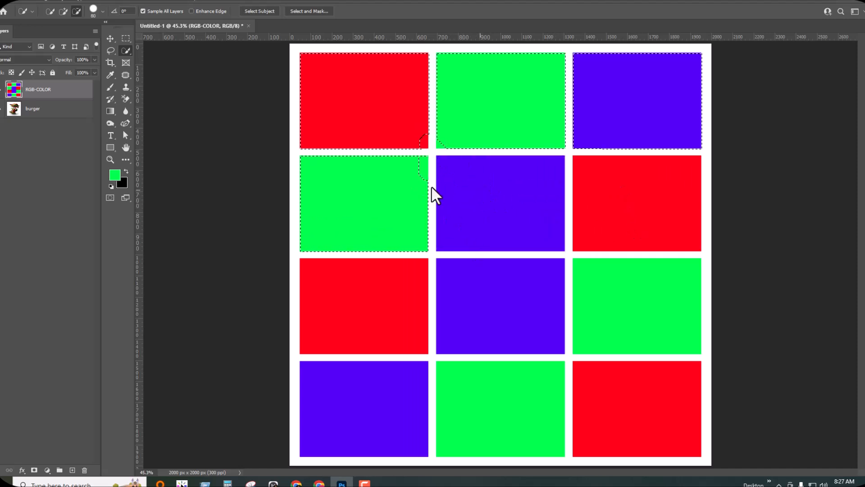
Step: Use the Object Selection Tool in Rectangle mode to select the second-row blue block and replace it with the second-row green block
right_click(126, 50)
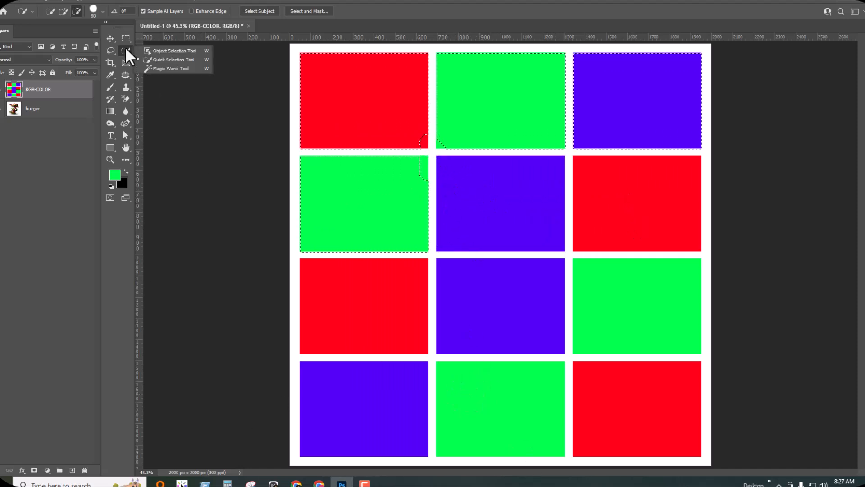
left_click(164, 51)
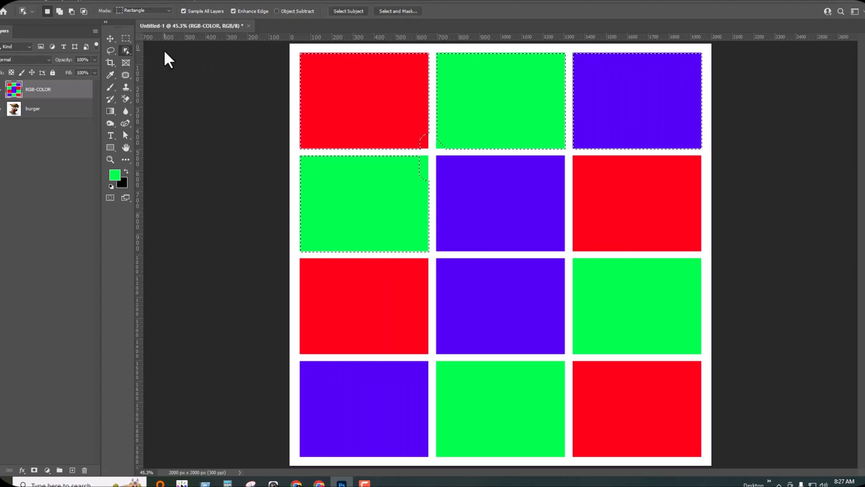
scroll(476, 183, "up", 1)
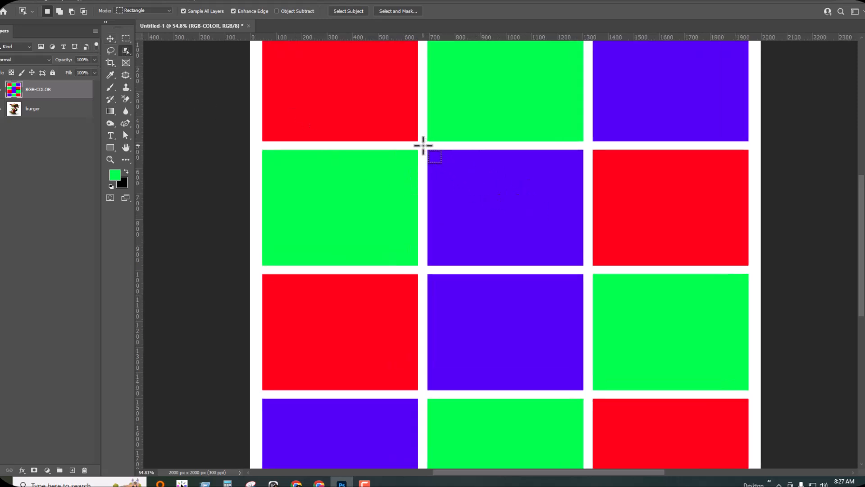
left_click_drag(423, 145, 589, 268)
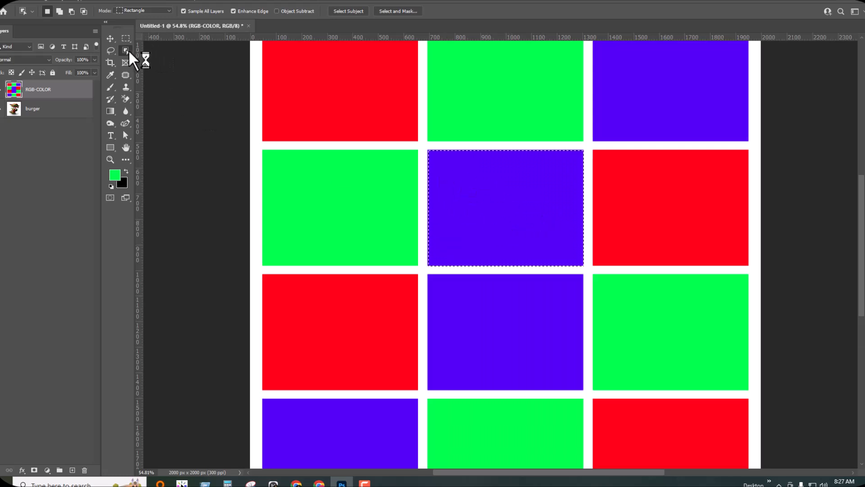
left_click_drag(259, 145, 425, 268)
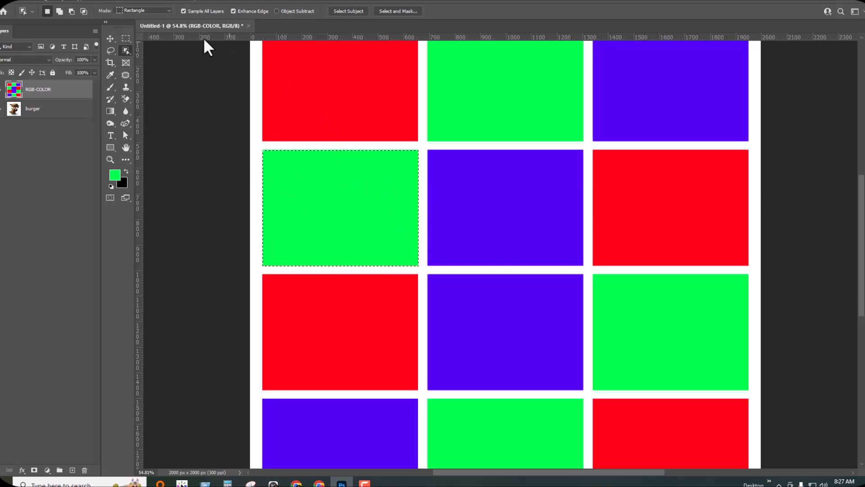
Step: Select the second-row red block with the Object Selection Tool in Lasso mode, and return the mode to Rectangle
left_click(136, 10)
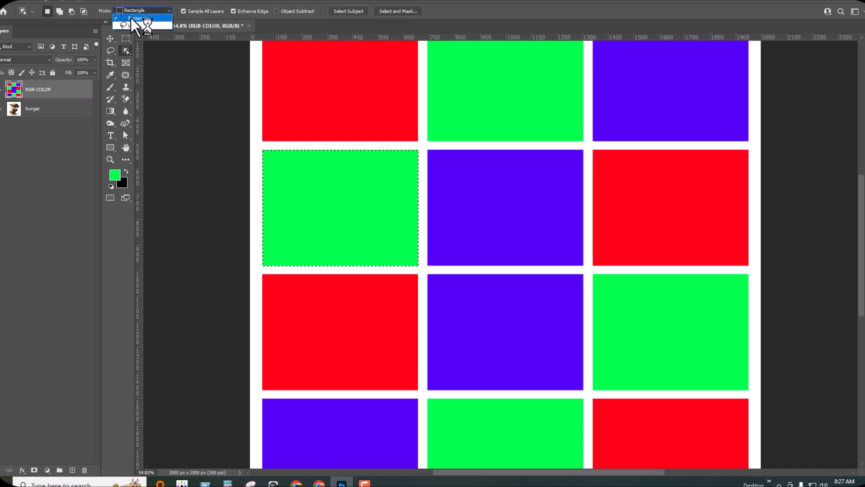
left_click(136, 25)
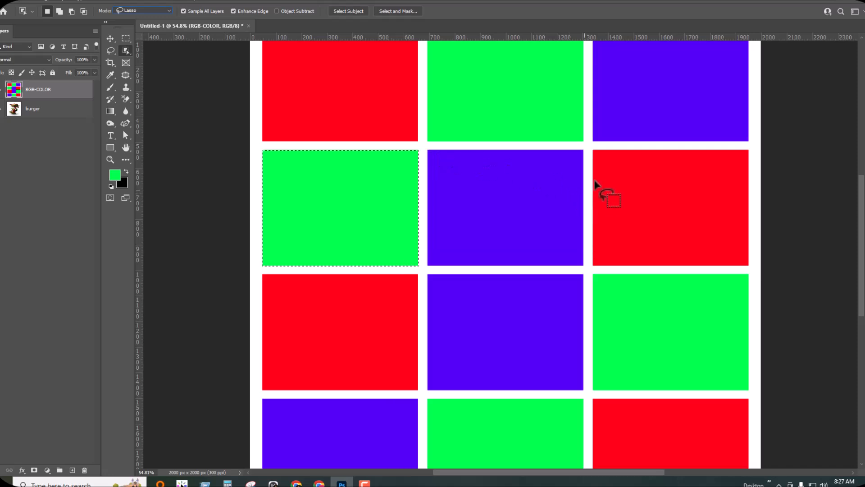
mouse_move(594, 145)
left_mouse_down()
mouse_move(756, 148)
mouse_move(755, 262)
mouse_move(741, 270)
mouse_move(594, 269)
mouse_move(591, 144)
left_mouse_up()
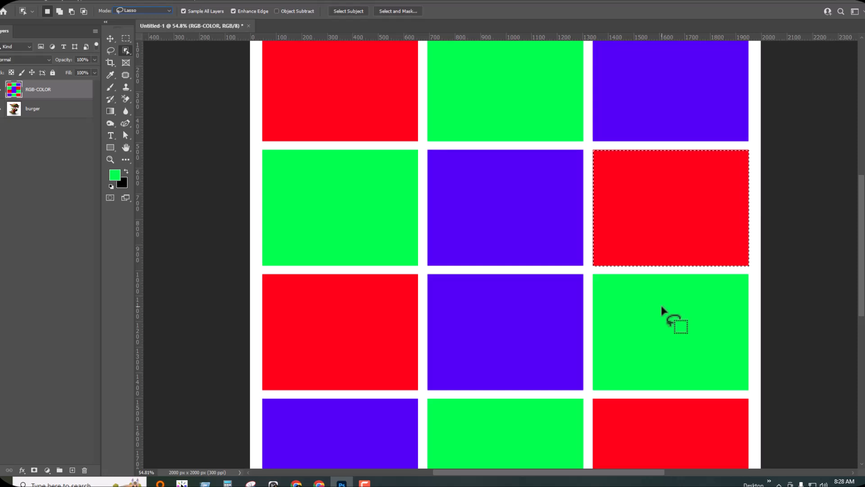
left_click(155, 12)
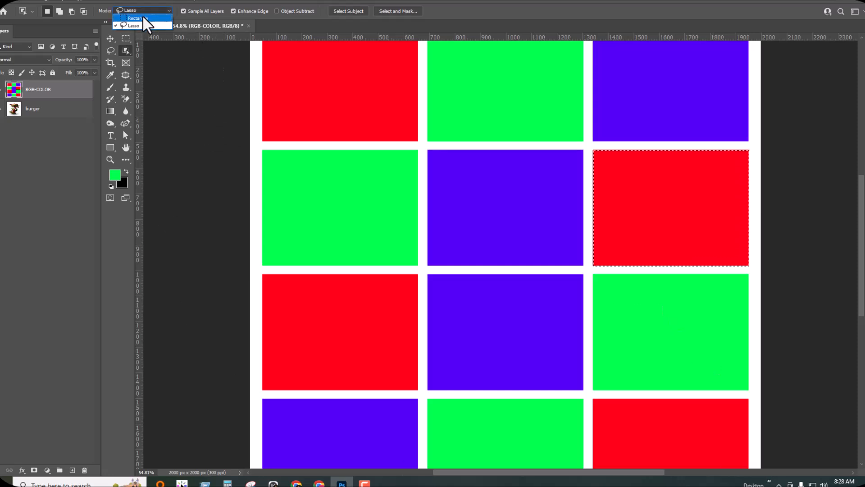
left_click(142, 15)
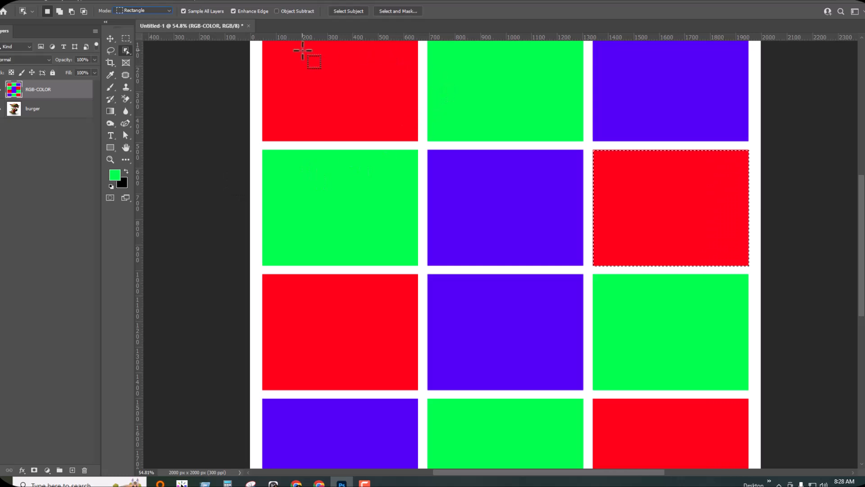
Step: Draw a freehand Lasso selection around the second-row green block in New Selection mode
right_click(132, 51)
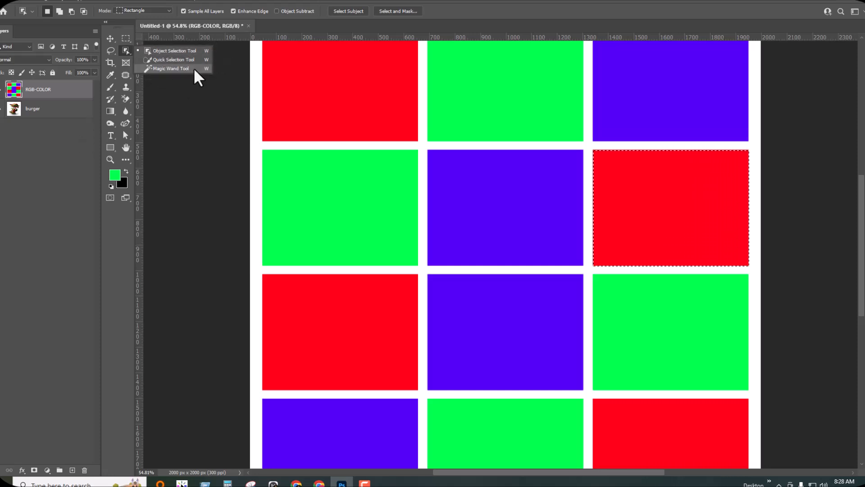
left_click(69, 151)
right_click(111, 50)
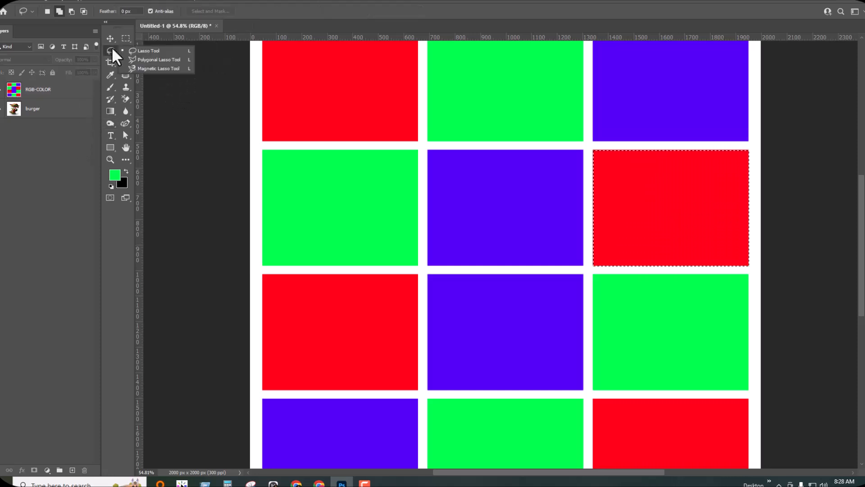
left_click(146, 52)
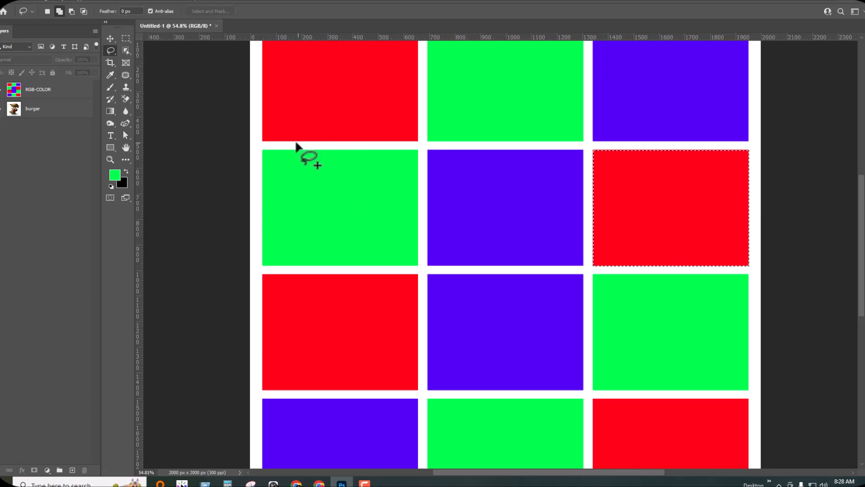
left_click(46, 11)
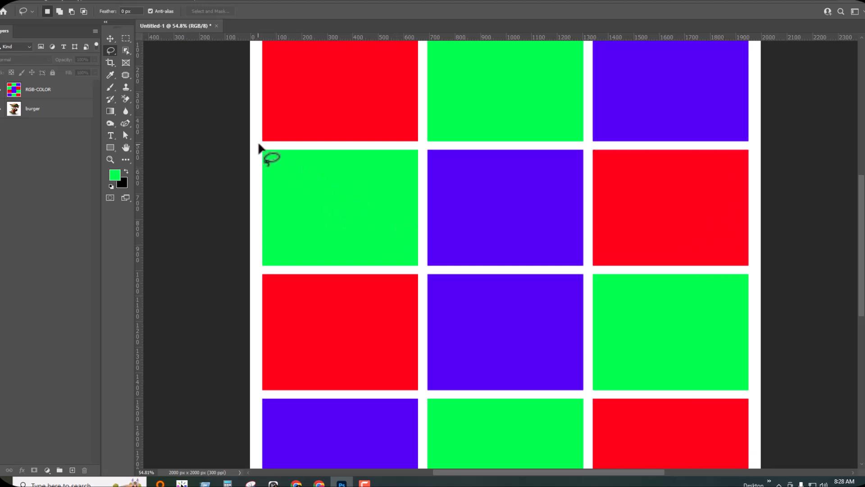
mouse_move(258, 145)
left_mouse_down()
mouse_move(411, 146)
mouse_move(422, 171)
mouse_move(420, 265)
mouse_move(324, 273)
mouse_move(259, 261)
mouse_move(256, 144)
left_mouse_up()
Step: Delete the RGB-COLOR layer to leave only the burger layer
left_click_drag(61, 93, 84, 469)
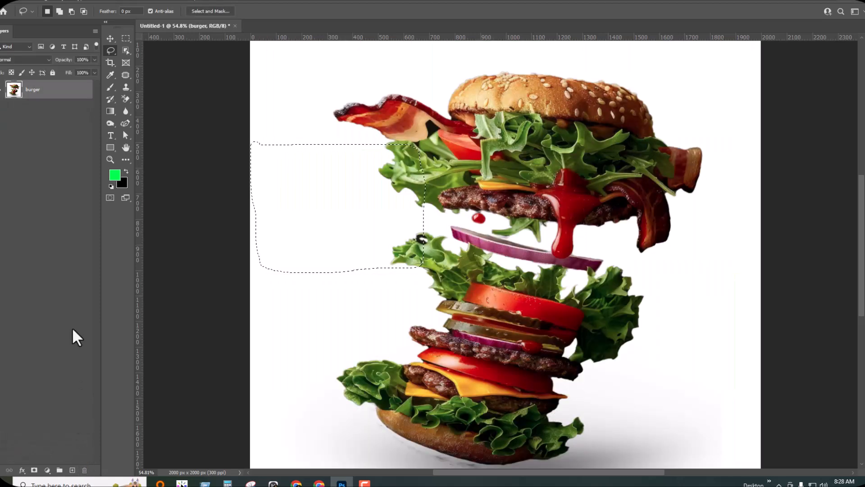
Step: Clear the selection, and use the freehand Lasso to cut out the upper bacon end and the lower tip of the ketchup drip
left_click(257, 232)
scroll(673, 153, "up", 1)
scroll(672, 153, "up", 1)
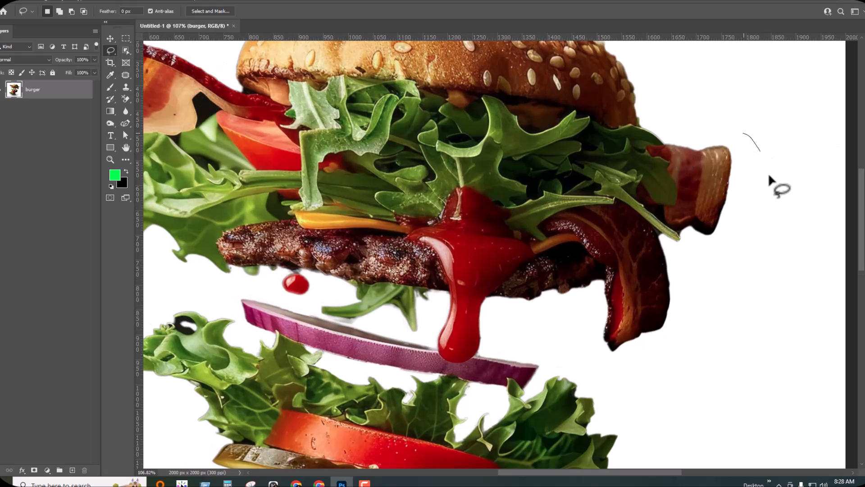
mouse_move(660, 233)
left_mouse_down()
mouse_move(653, 165)
mouse_move(678, 115)
left_mouse_up()
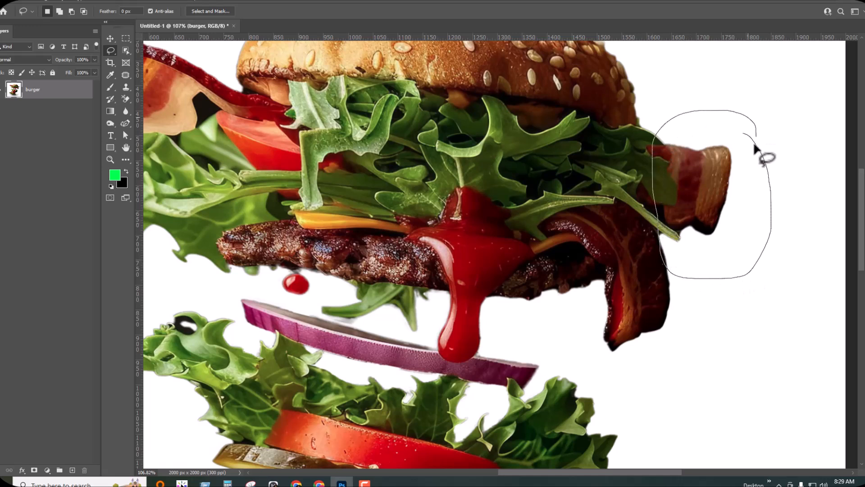
left_click_drag(754, 147, 759, 245)
key("Delete")
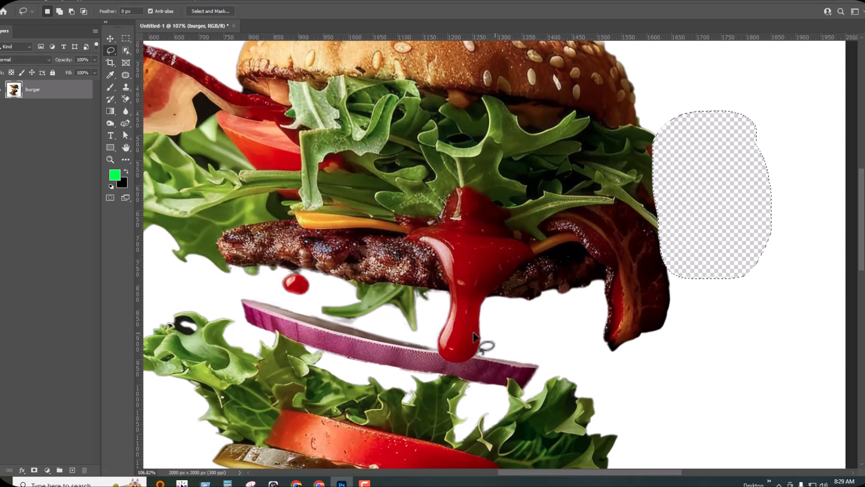
mouse_move(430, 309)
left_mouse_down()
mouse_move(507, 316)
mouse_move(467, 366)
mouse_move(427, 306)
left_mouse_up()
key("Delete")
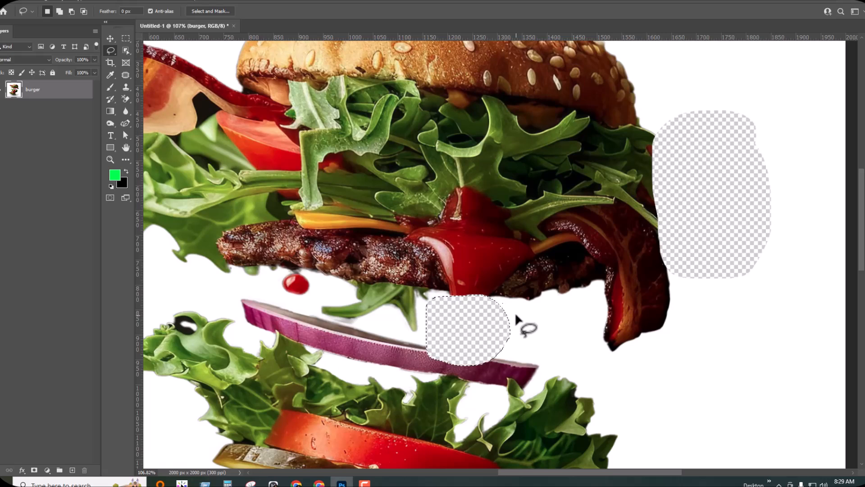
Step: Lasso and delete the lettuce beside the middle tomato slice and the leafy area at the burger's lower-left edge
scroll(515, 312, "down", 3)
scroll(507, 351, "down", 3)
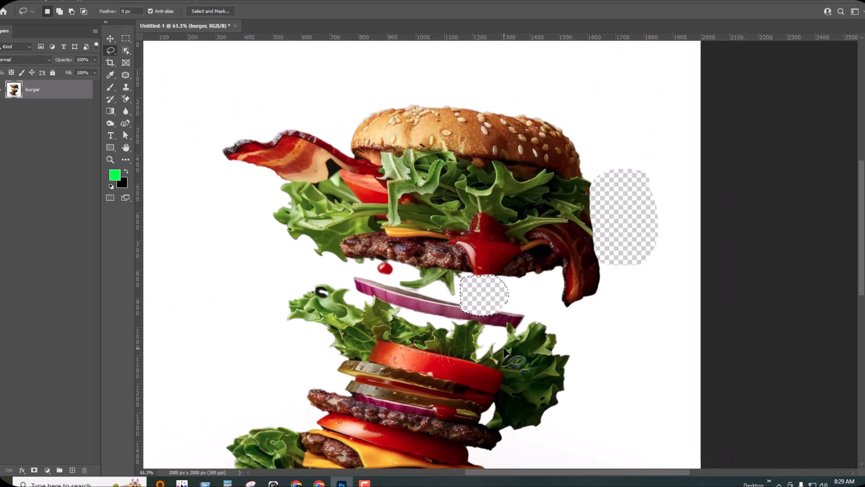
scroll(532, 316, "down", 3)
mouse_move(559, 276)
left_mouse_down()
mouse_move(605, 384)
mouse_move(476, 337)
mouse_move(576, 285)
left_mouse_up()
key("Delete")
scroll(576, 289, "down", 3)
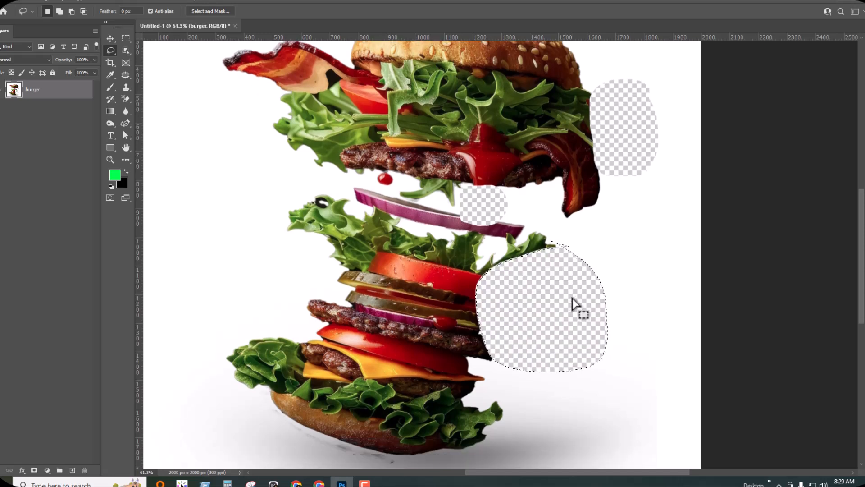
mouse_move(251, 288)
left_mouse_down()
mouse_move(301, 383)
mouse_move(219, 311)
mouse_move(255, 294)
left_mouse_up()
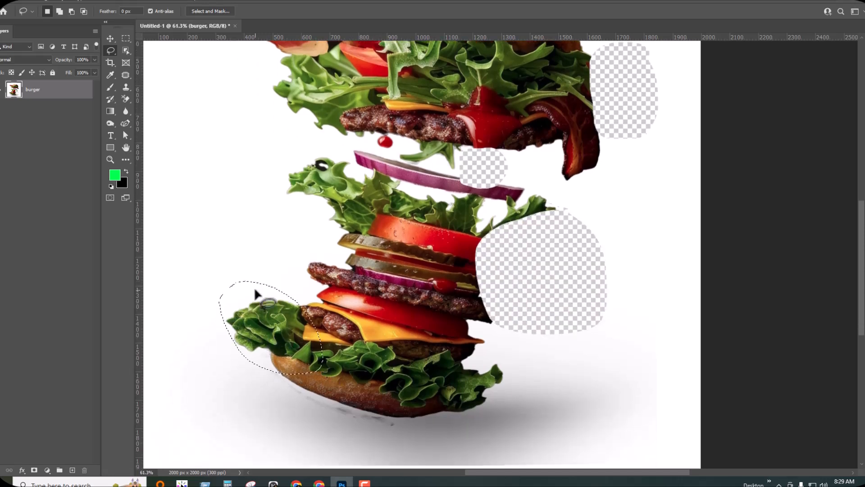
key("Delete")
Step: Use the Polygonal Lasso Tool to outline the upper-left bacon, tomato and lettuce, and delete that area
right_click(110, 47)
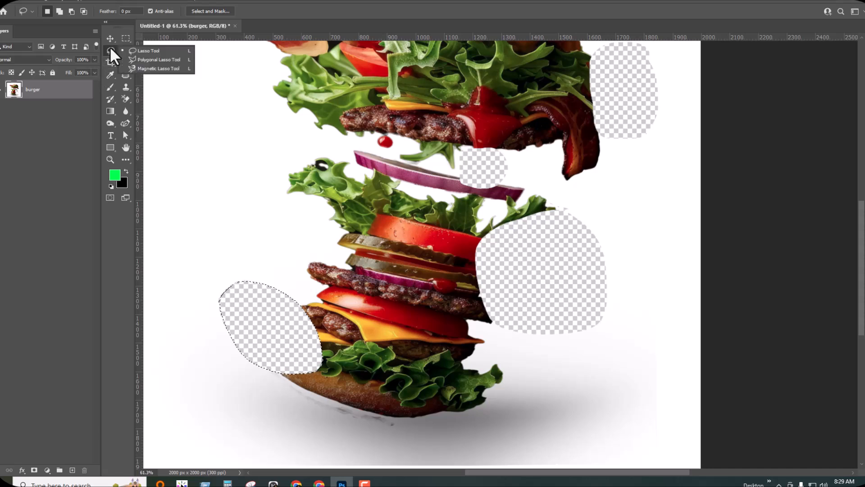
left_click(139, 60)
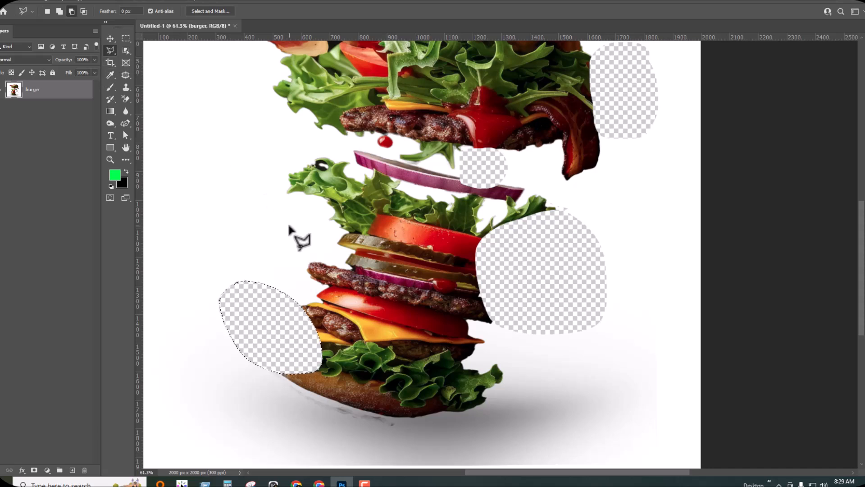
scroll(299, 238, "down", 2)
scroll(299, 239, "up", 3)
left_click(215, 133)
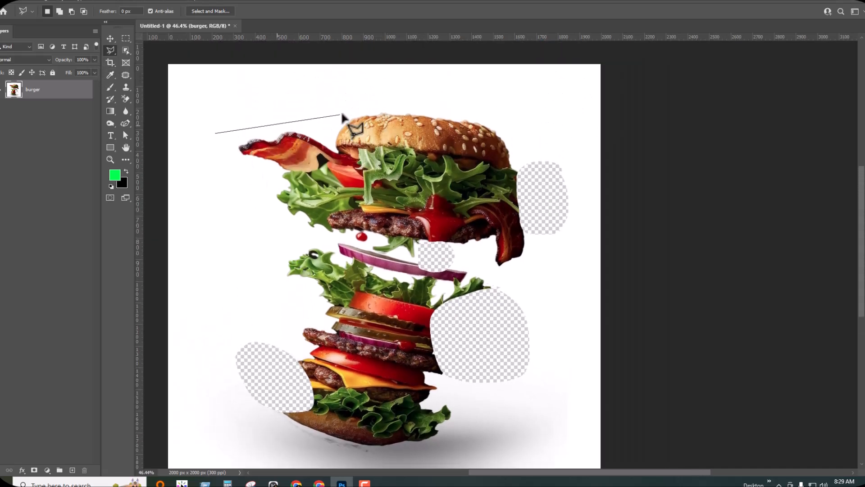
left_click(340, 114)
left_click(381, 216)
left_click(282, 245)
left_click(198, 224)
left_click(196, 159)
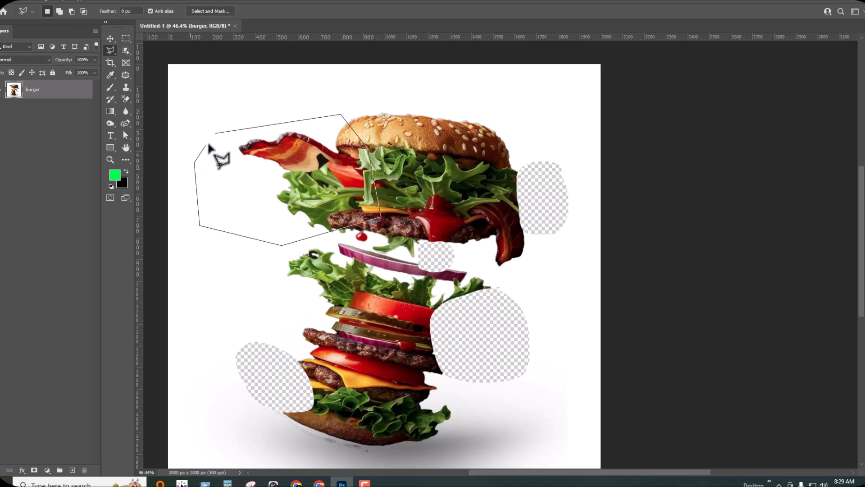
left_click(216, 134)
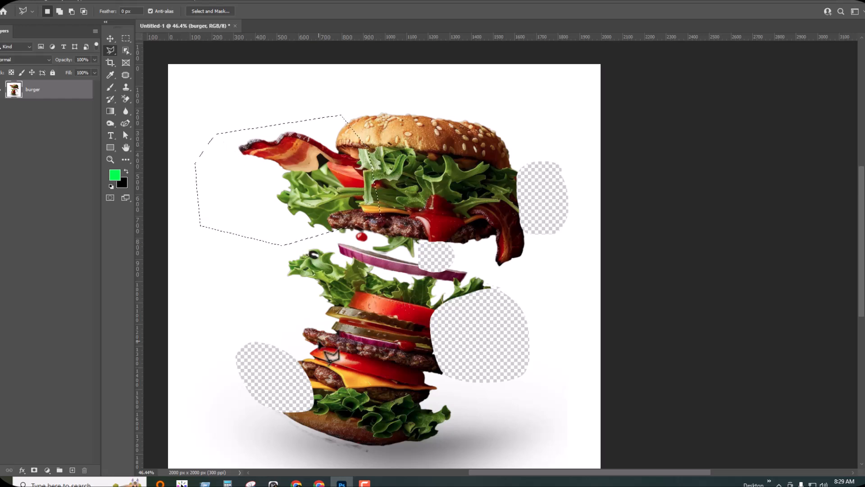
key("Delete")
Step: Outline the right part of the top bun with a four-sided Polygonal Lasso selection and delete it
scroll(381, 82, "up", 3)
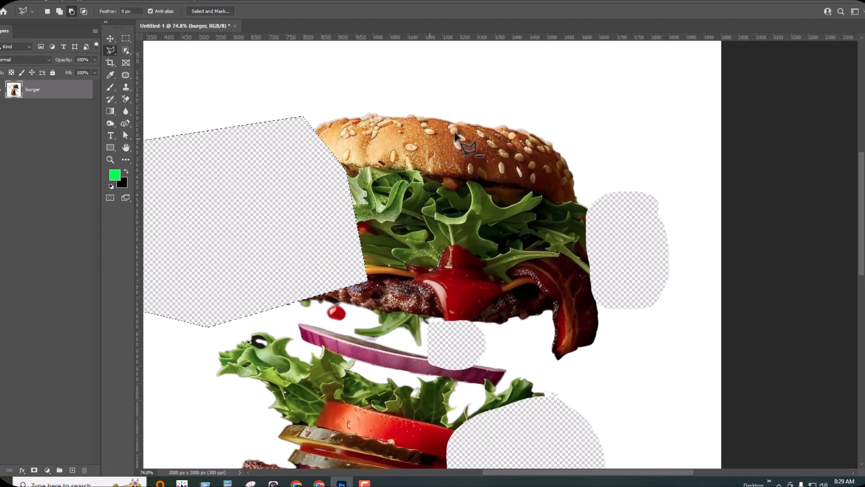
left_click(422, 91)
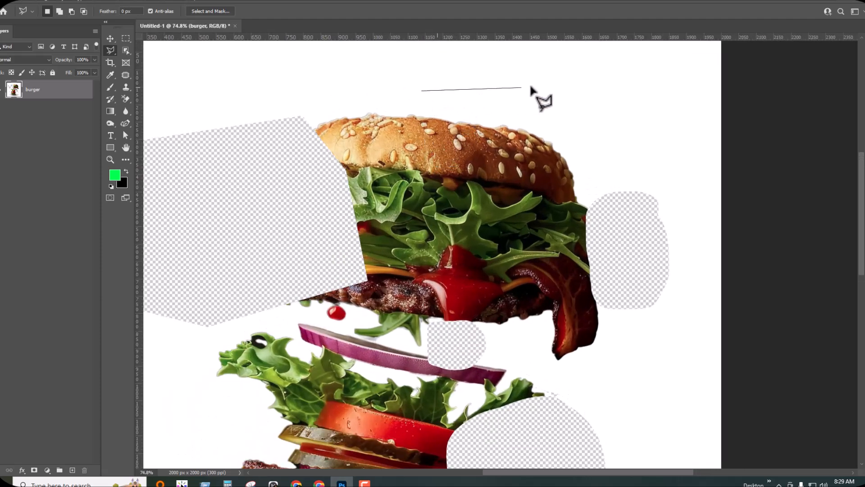
left_click(552, 86)
left_click(562, 193)
left_click(434, 177)
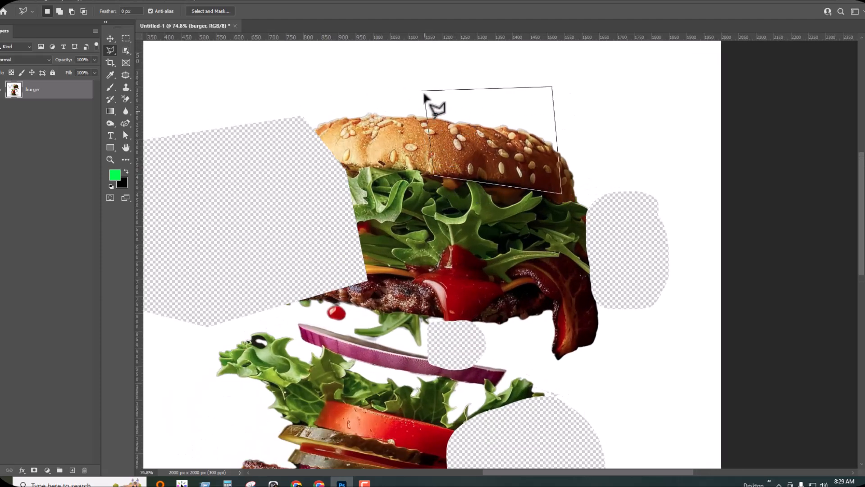
left_click(423, 92)
key("Delete")
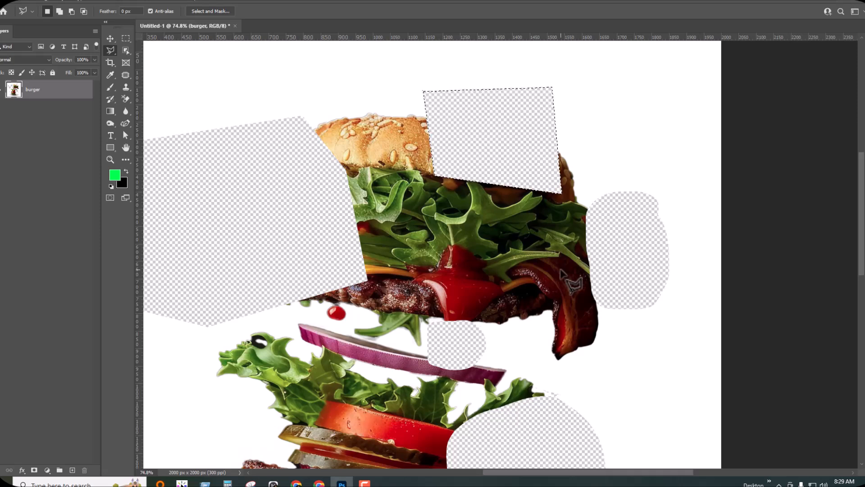
Step: Outline the lettuce tip below the red onion slice with the Polygonal Lasso and delete it
scroll(527, 298, "down", 2)
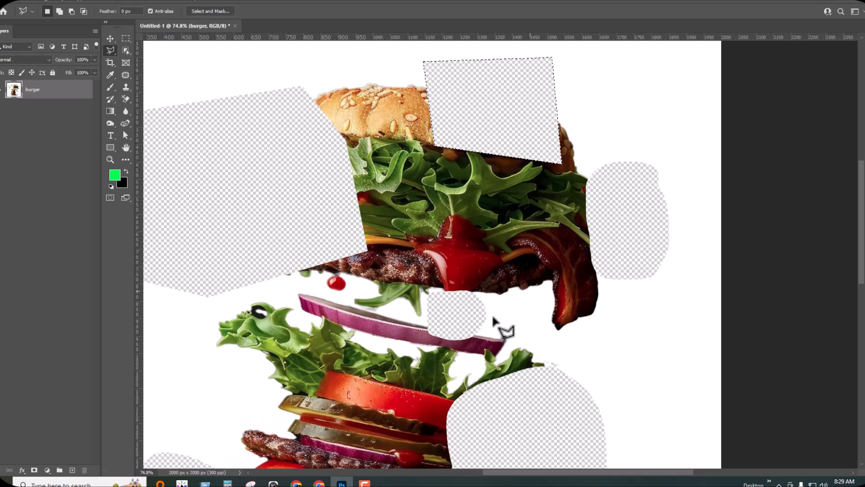
left_click(202, 312)
left_click(294, 298)
left_click(306, 365)
left_click(203, 372)
left_click(171, 345)
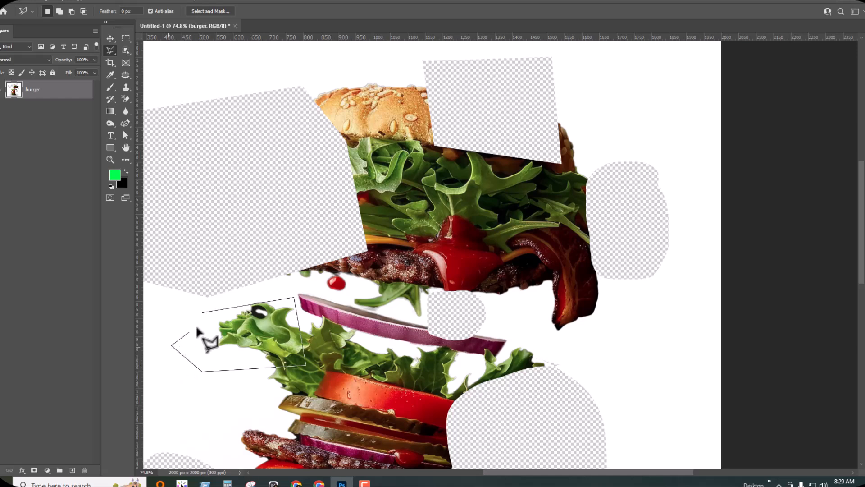
left_click(205, 312)
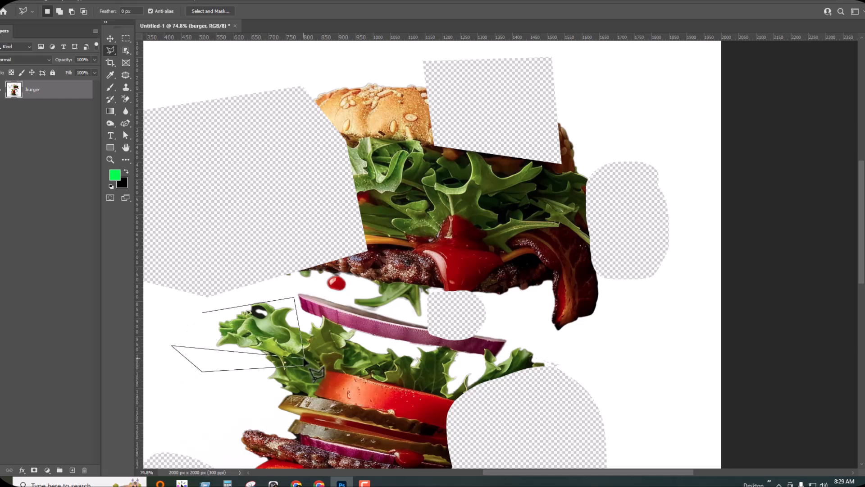
left_click(204, 312)
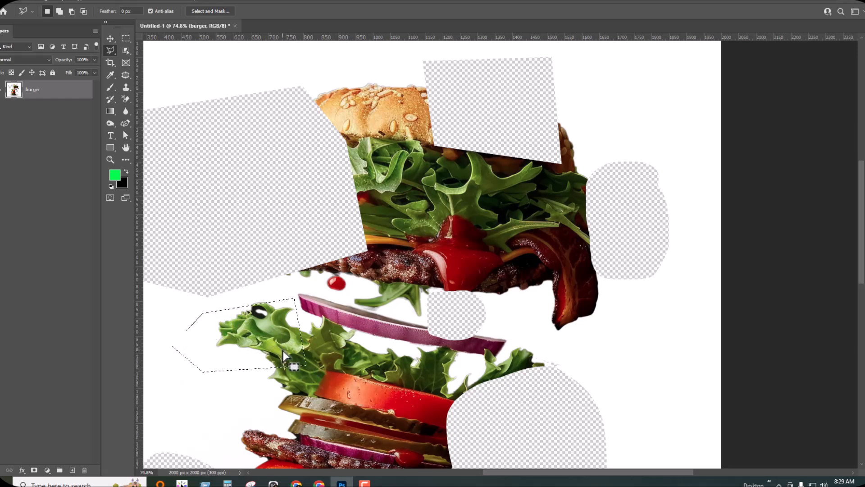
key("Delete")
Step: Outline the left ends of the pickles and middle patty with the Polygonal Lasso and delete them
scroll(339, 379, "down", 3)
scroll(339, 380, "down", 2)
left_click(260, 307)
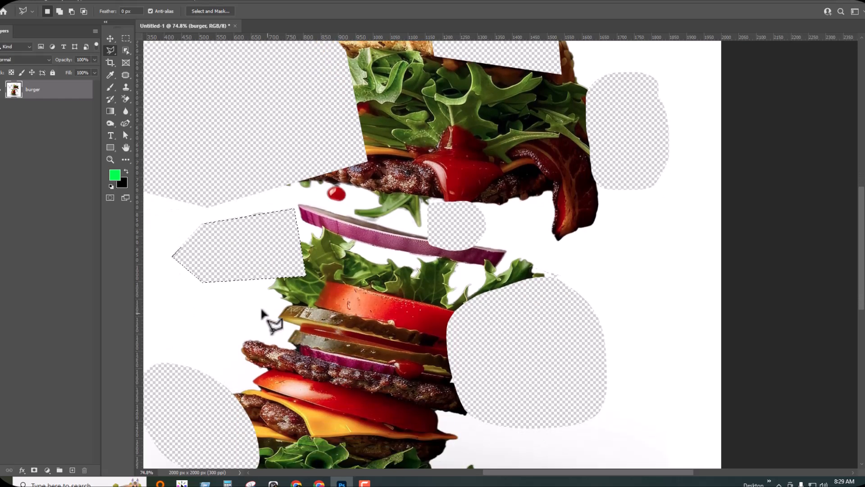
left_click(343, 299)
left_click(340, 398)
left_click(284, 400)
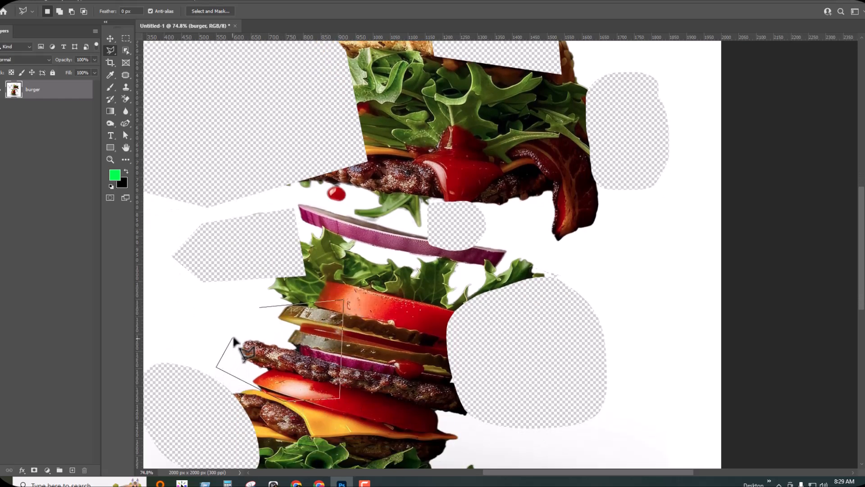
key("ctrl+plus")
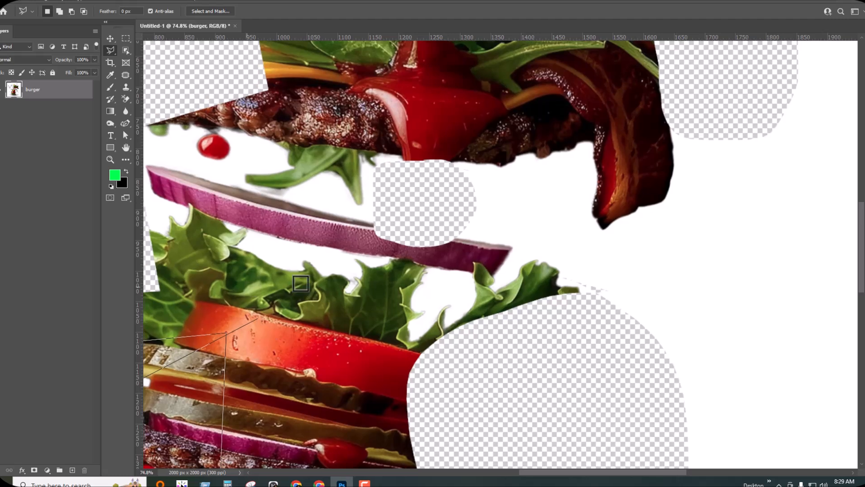
left_click(235, 426)
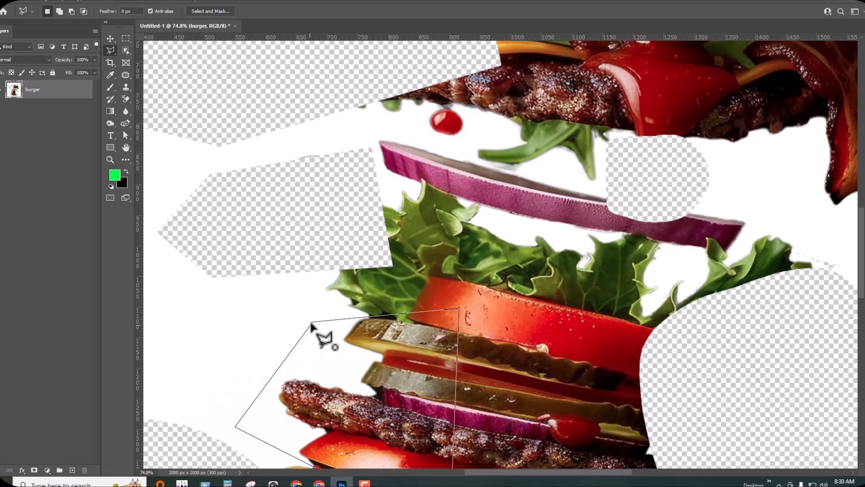
left_click(311, 323)
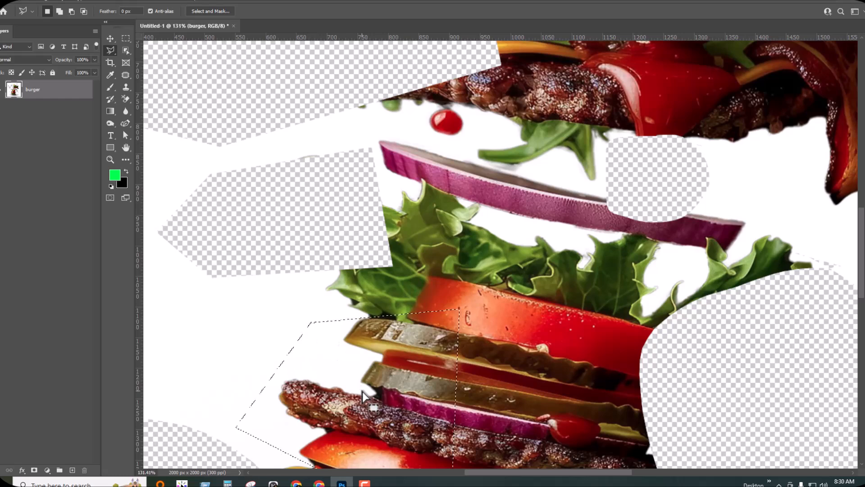
key("Delete")
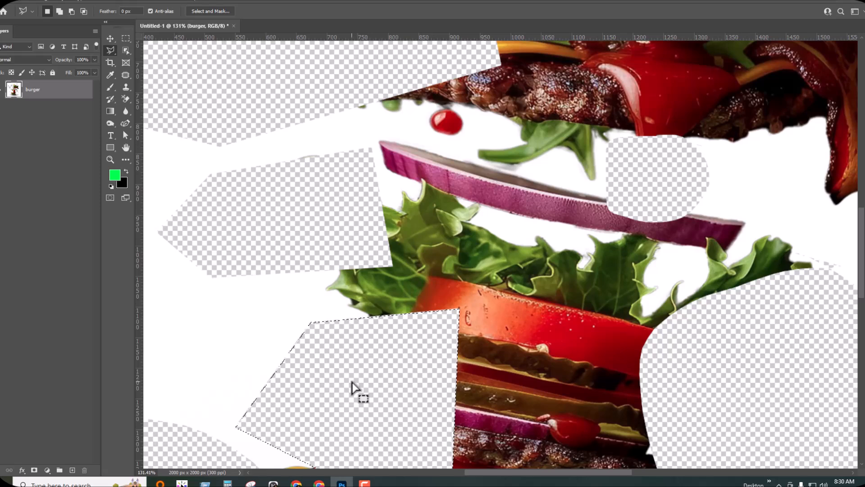
Step: Undo all the lasso selections and deletions made on the burger layer
key("ctrl+0")
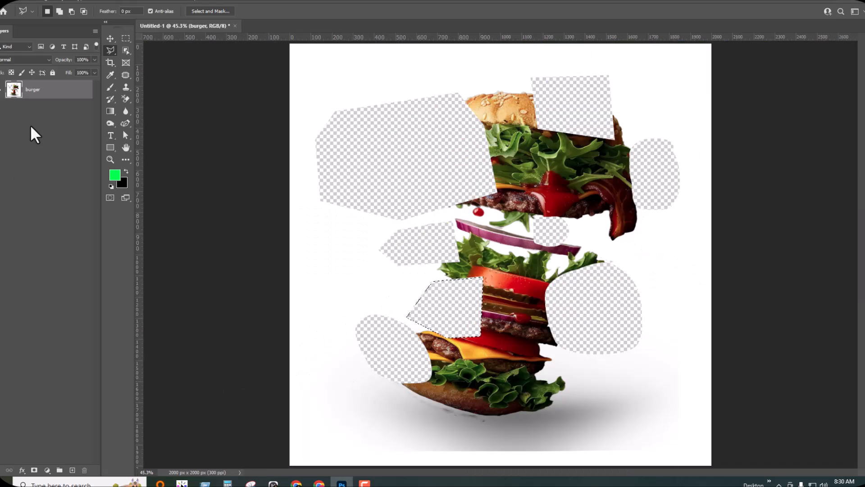
key("ctrl+z")
key("ctrl+z")
key("ctrl+z")
key("ctrl+z")
key("ctrl+z")
key("ctrl+z")
key("ctrl+z")
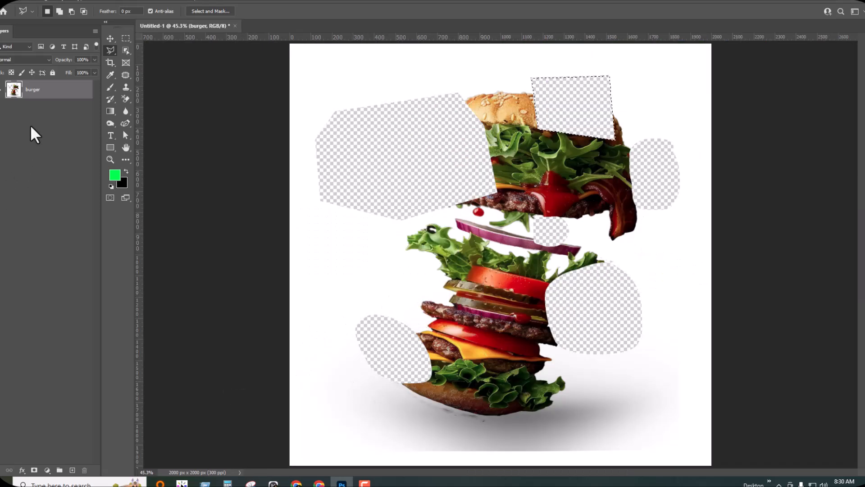
key("ctrl+z")
key("ctrl+z")
key("ctrl+z")
key("ctrl+z")
key("ctrl+z")
key("ctrl+z")
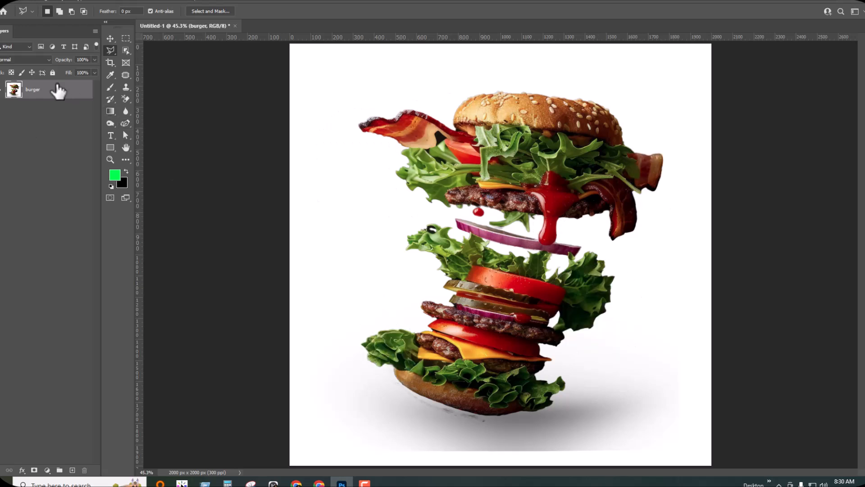
Step: Select the whole burger with the Object Selection Tool and examine the selection edge along the top bun
scroll(501, 276, "down", 2)
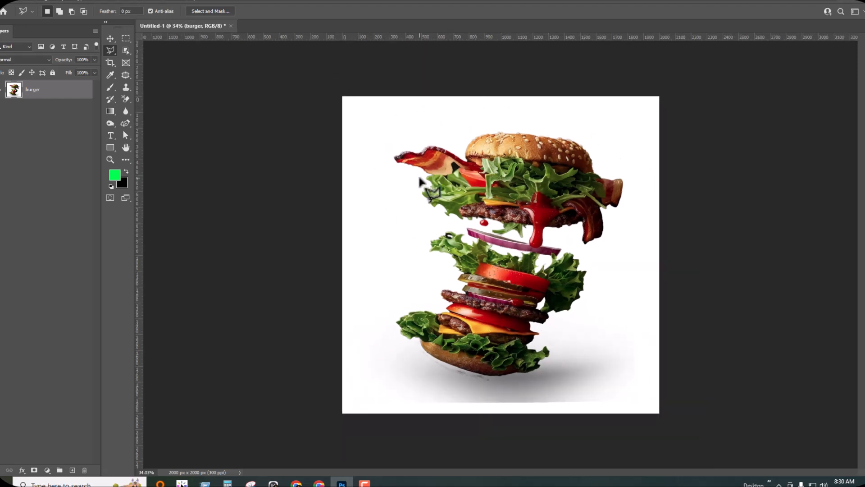
left_click(110, 39)
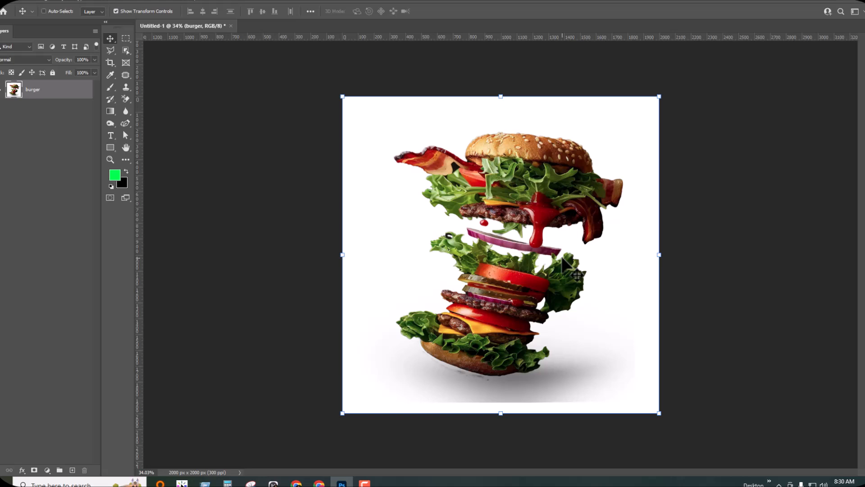
left_click(126, 50)
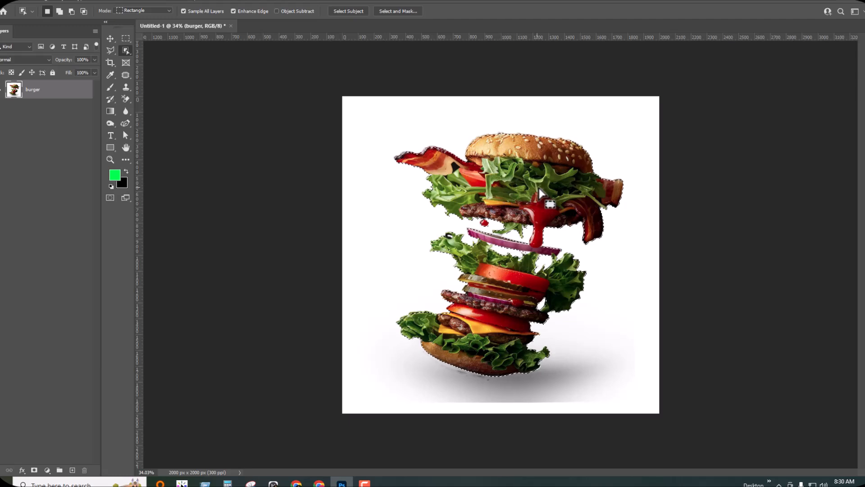
scroll(567, 208, "up", 8)
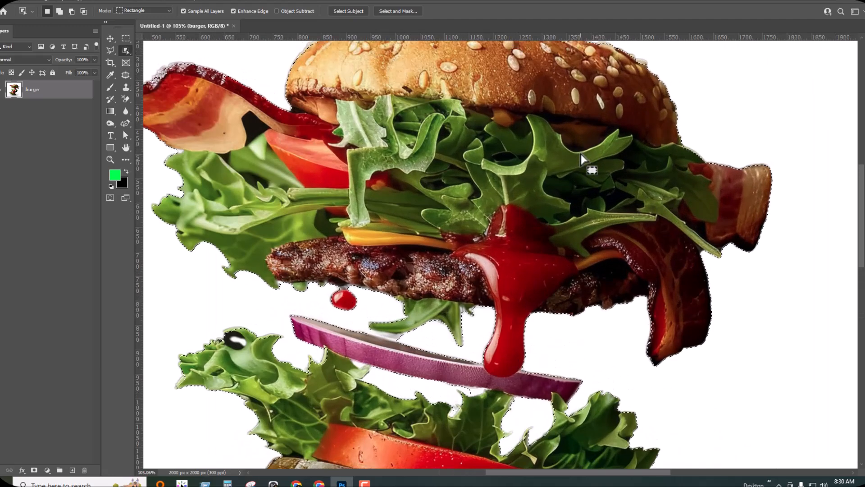
scroll(581, 160, "up", 8)
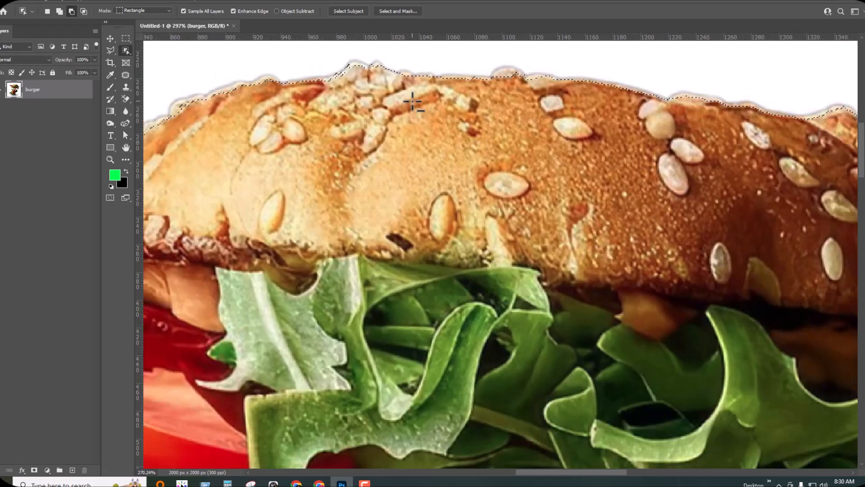
scroll(663, 87, "down", 3)
scroll(662, 87, "up", 6)
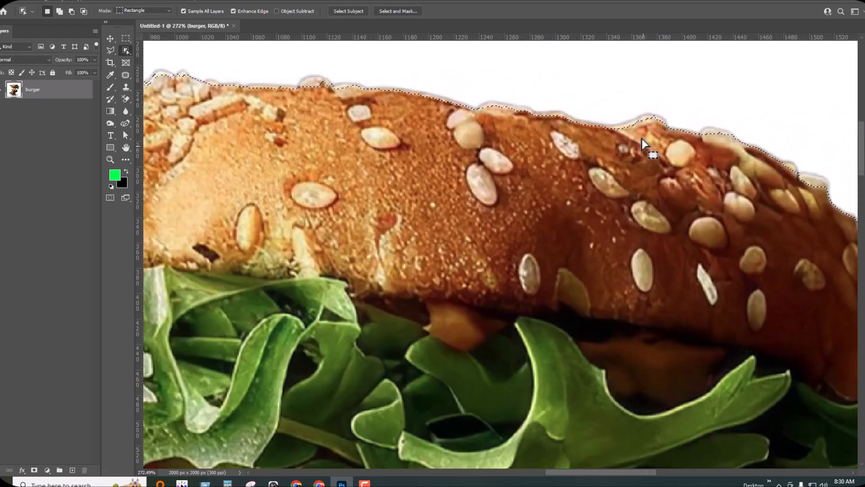
Step: Examine the burger's selection edge around the hanging bacon, the bacon end and the seeded edge of the top bun
scroll(612, 153, "down", 6)
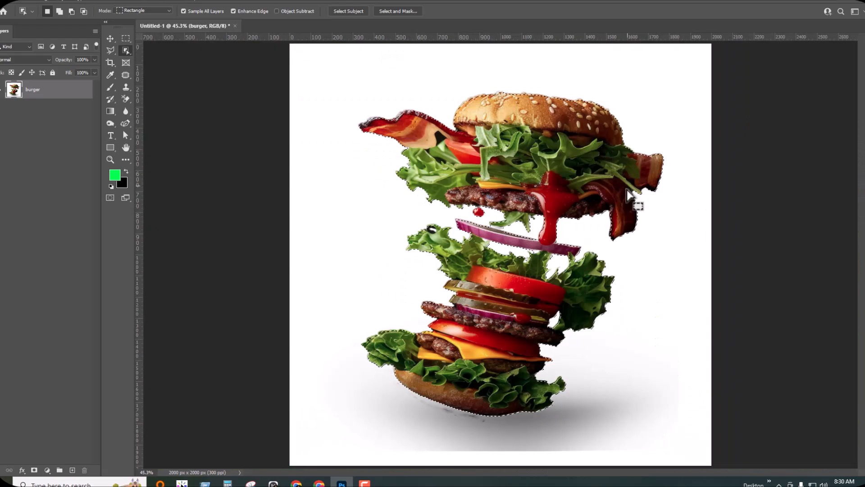
scroll(605, 211, "up", 6)
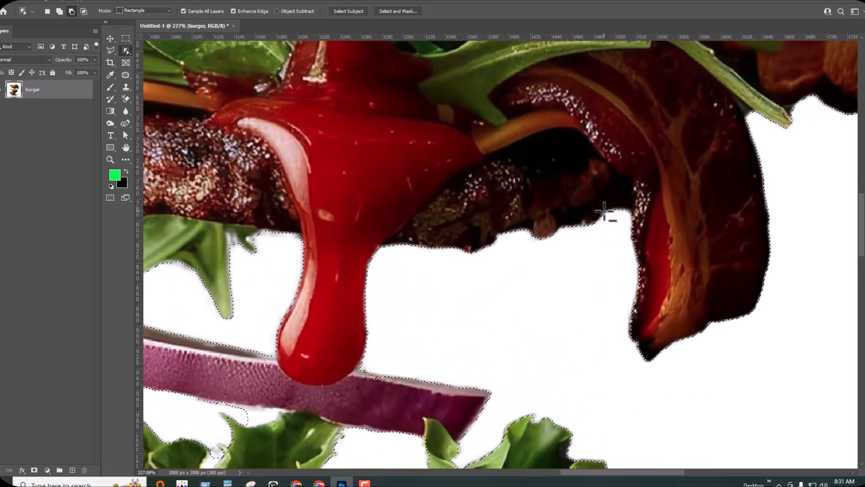
scroll(753, 189, "down", 3)
scroll(753, 189, "up", 4)
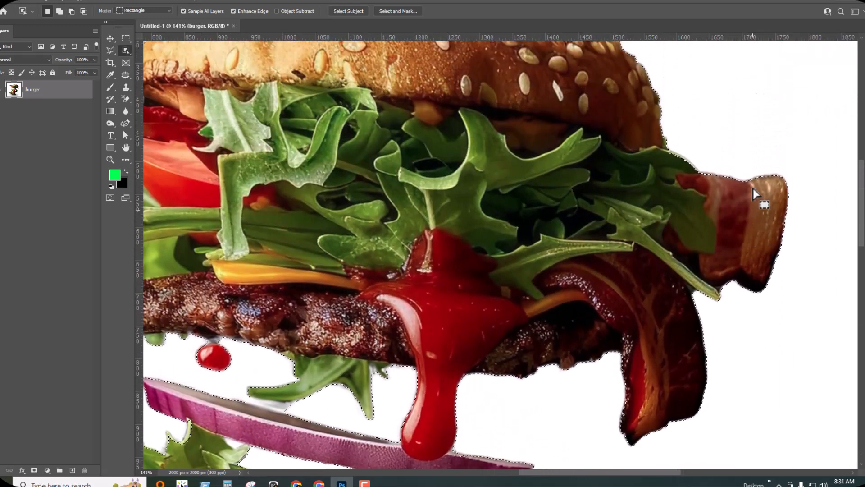
scroll(691, 142, "up", 2)
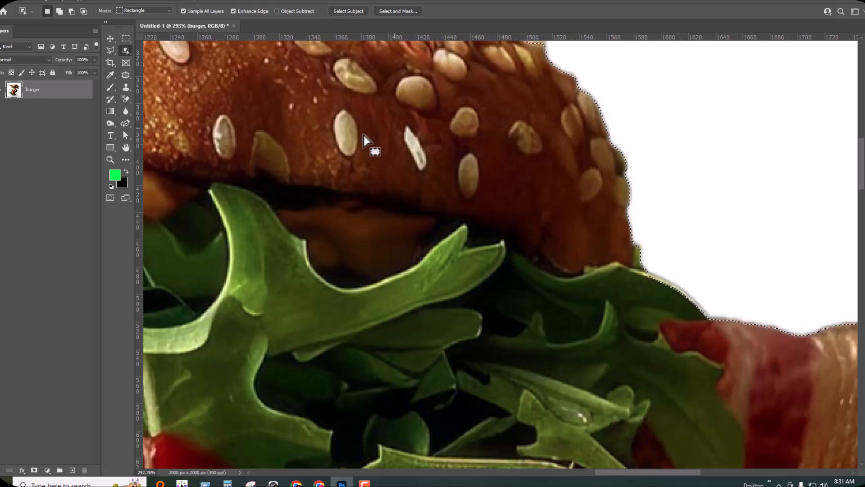
left_click(125, 149)
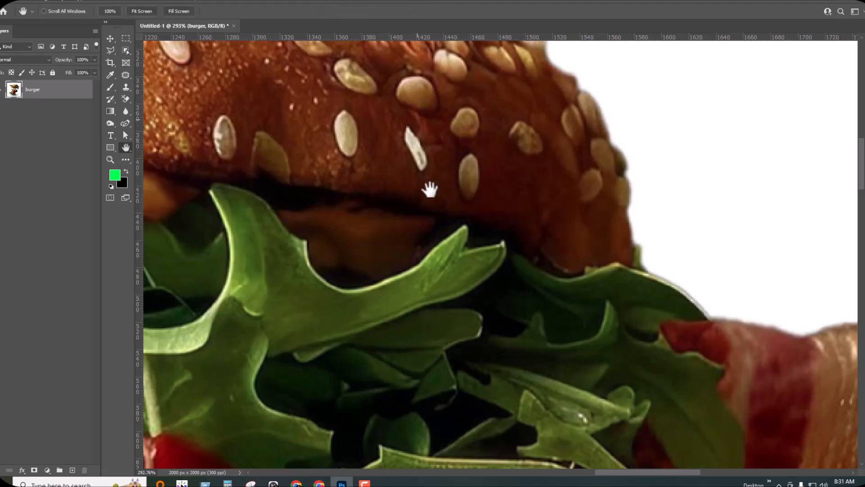
left_click_drag(429, 187, 492, 216)
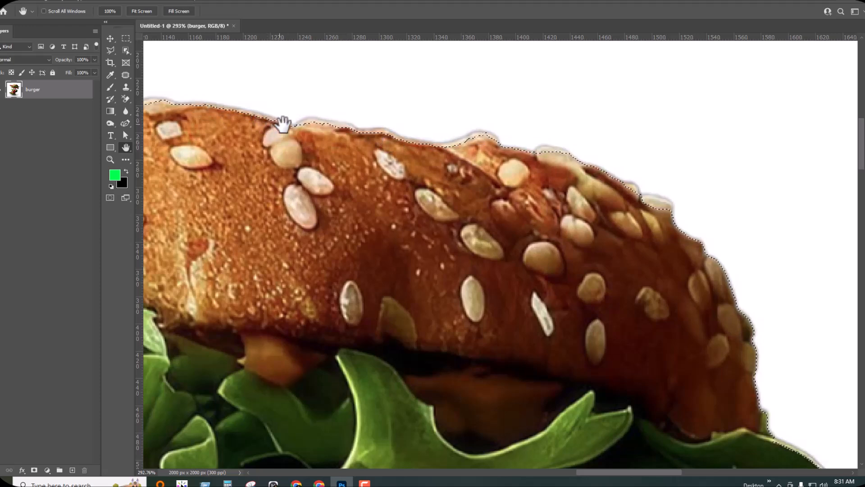
key("ctrl+0")
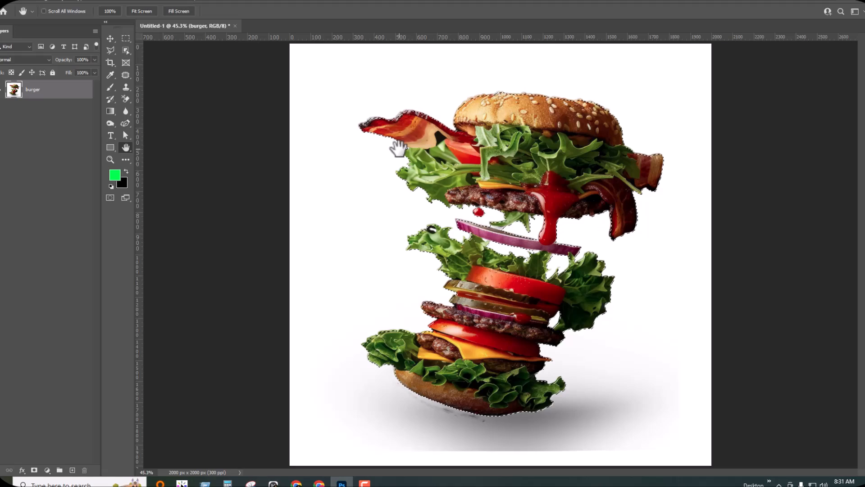
Step: Examine the selection edge along the long bacon strip beside the top bun and across the burger's middle layers
scroll(395, 104, "up", 8)
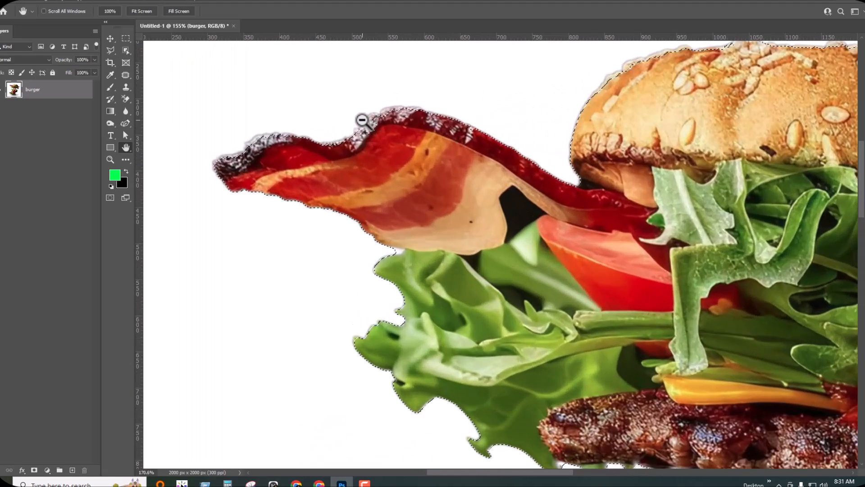
scroll(365, 118, "down", 4)
scroll(365, 118, "up", 2)
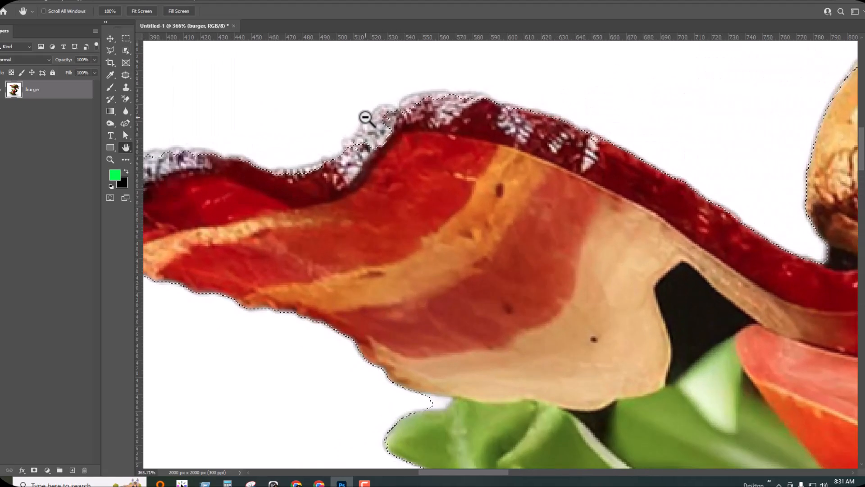
scroll(366, 118, "down", 2)
scroll(366, 118, "down", 1)
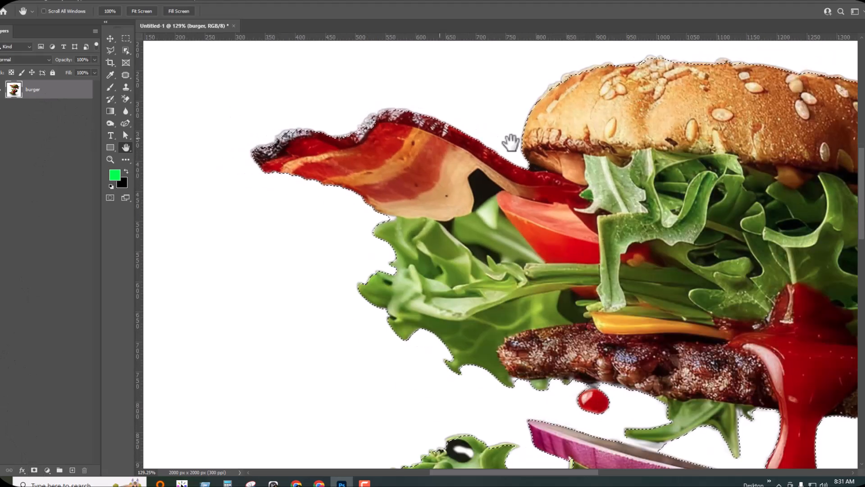
key("ctrl+0")
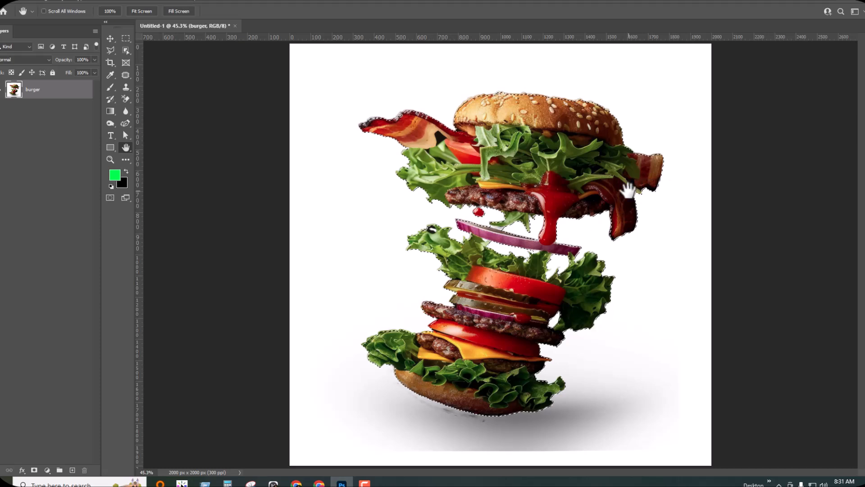
scroll(627, 188, "up", 2)
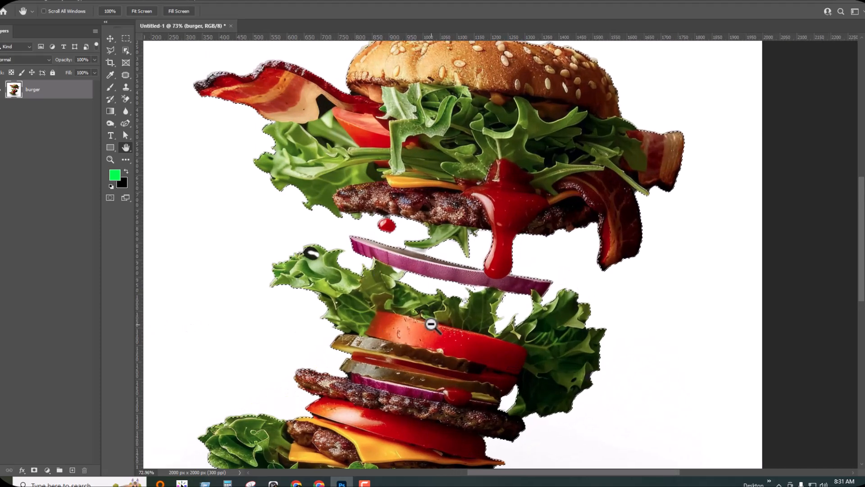
scroll(487, 258, "down", 3)
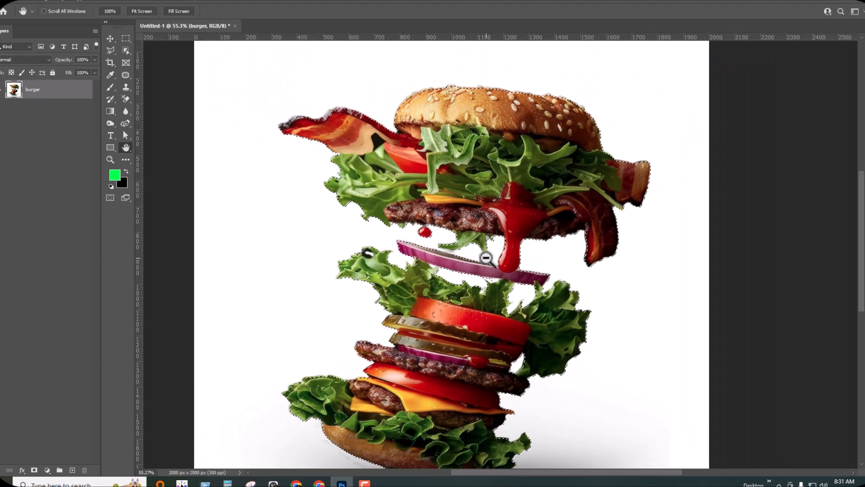
scroll(486, 258, "down", 2)
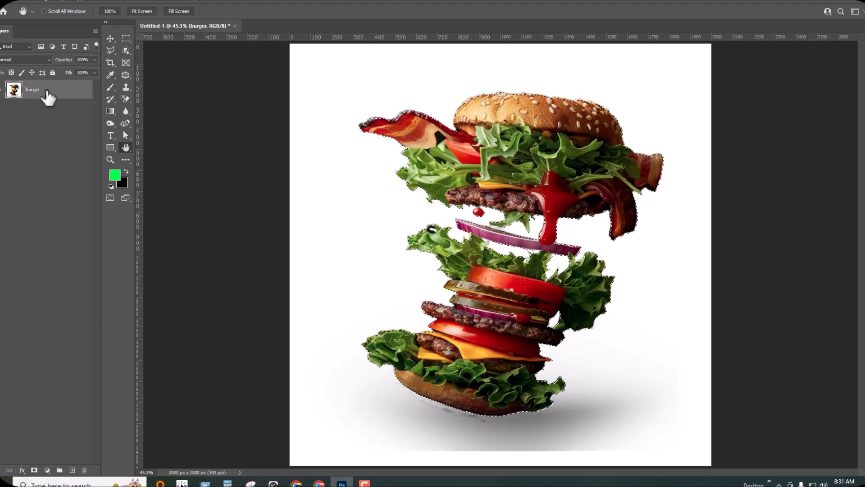
Step: Add a layer mask to the burger layer from the selection and inspect the black-and-white mask on its own
left_click(34, 470)
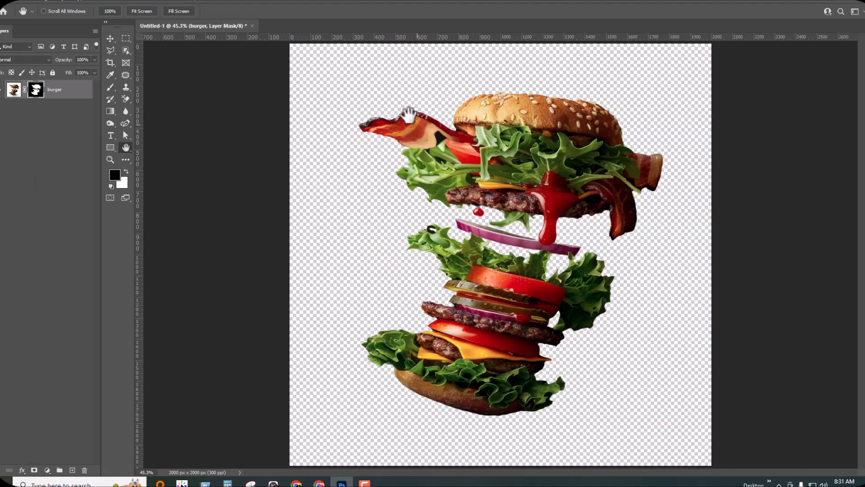
left_click(35, 91, "alt")
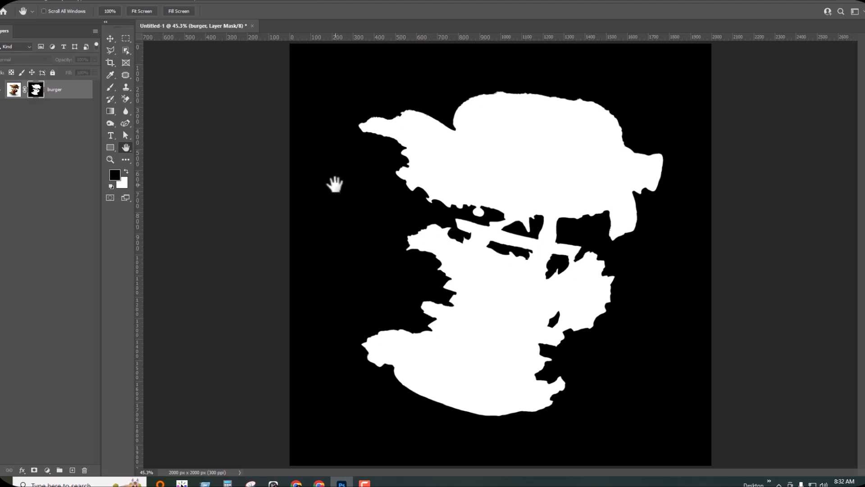
left_click(36, 91, "alt")
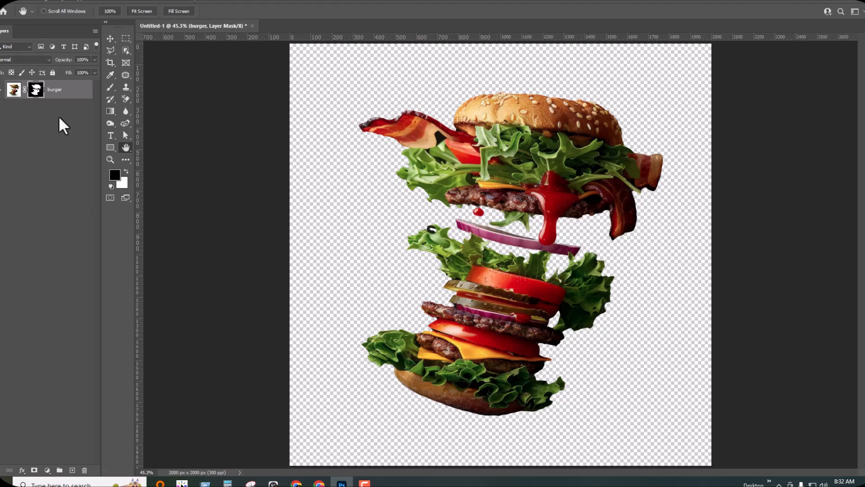
Step: Add a Solid Color fill layer in near-black 020202 and place it beneath the burger layer
left_click(47, 470)
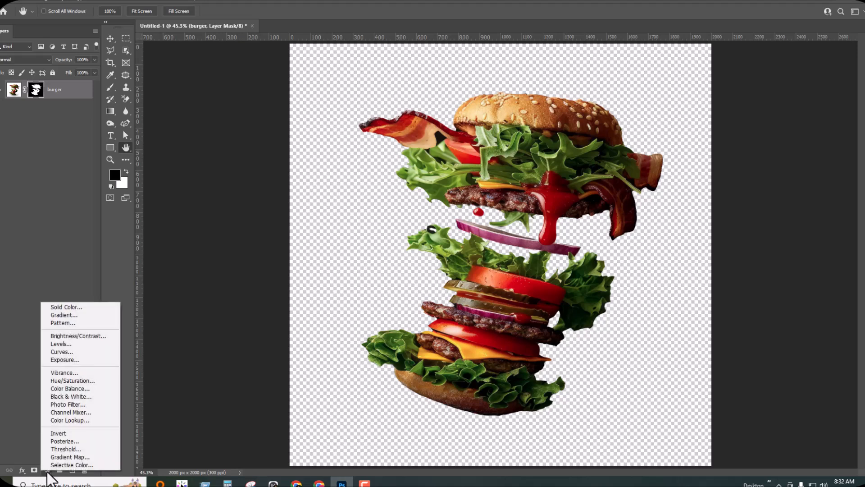
left_click(53, 307)
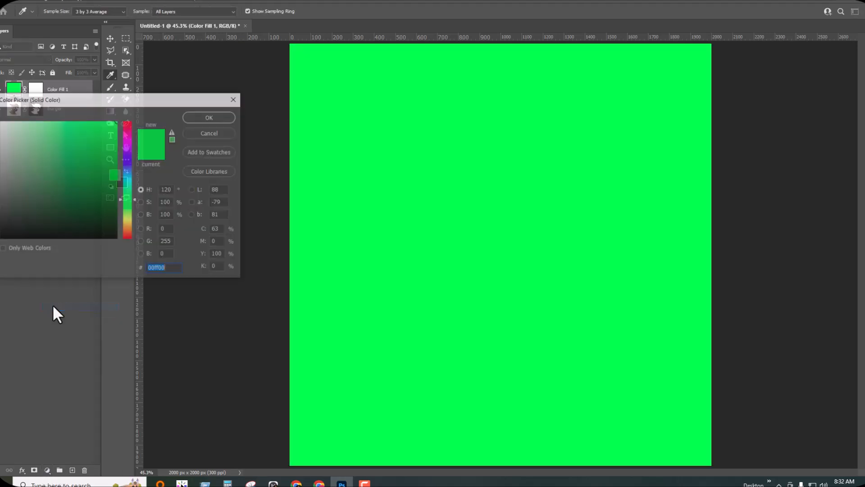
left_click_drag(7, 233, 1, 239)
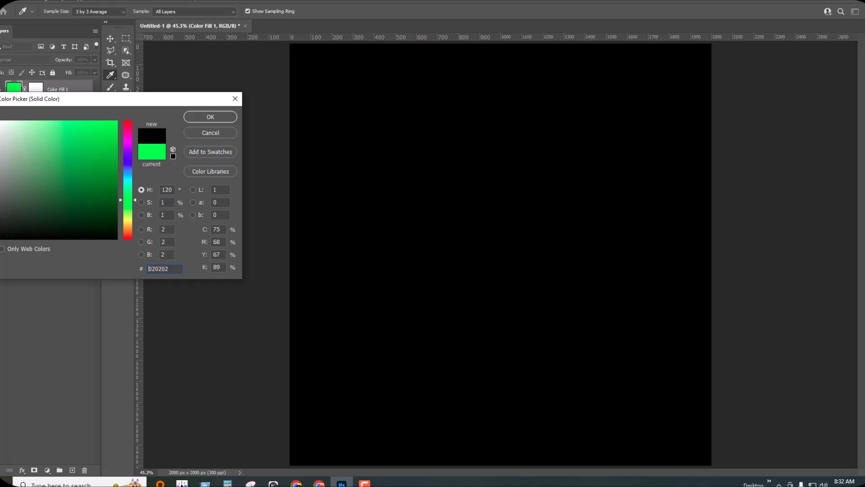
left_click(204, 117)
key("h")
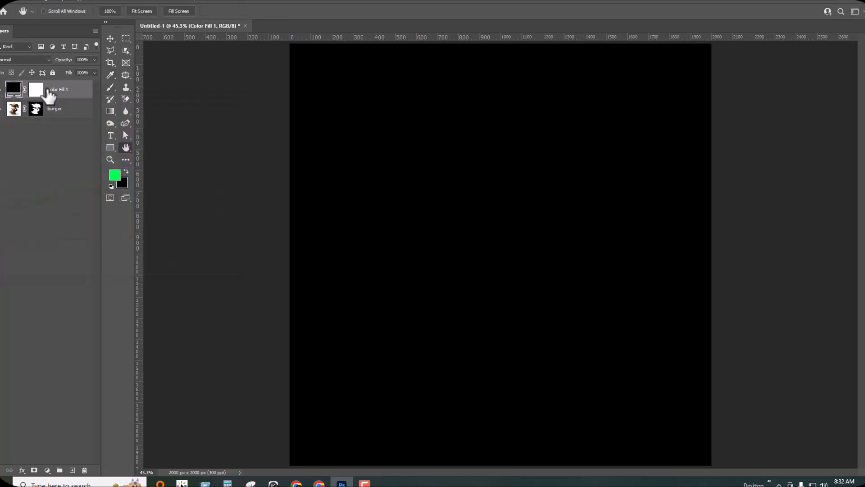
left_click_drag(49, 90, 50, 126)
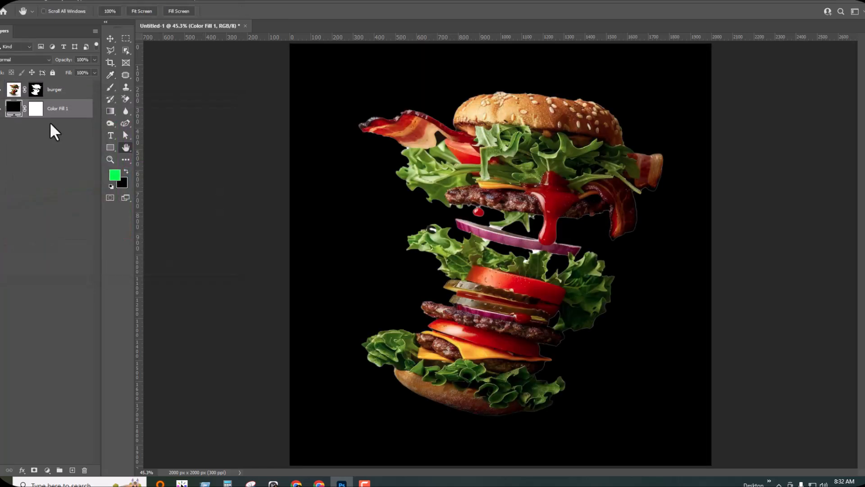
Step: Examine the masked burger's edges against the black background around the ketchup drip, onion slice, upper patty and hanging bacon
scroll(575, 241, "up", 6)
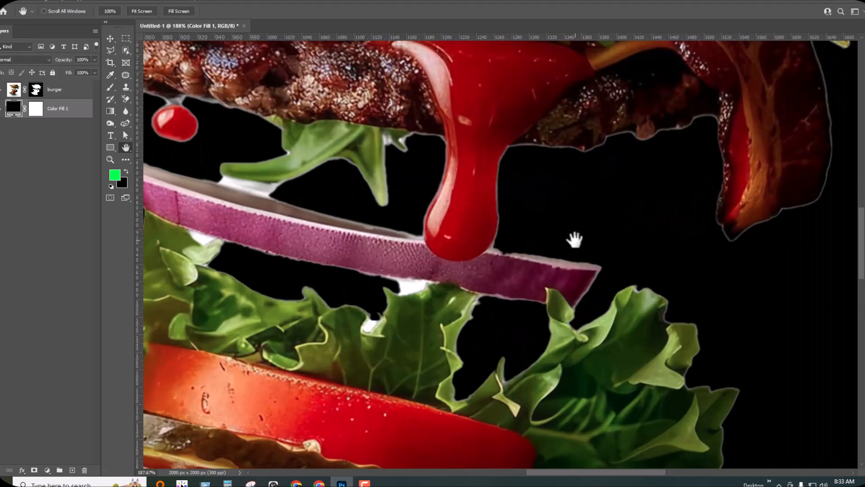
scroll(546, 211, "down", 3)
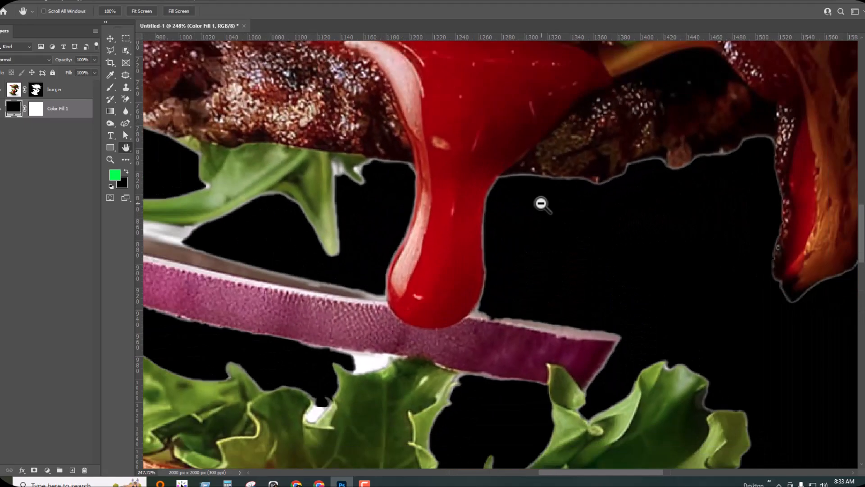
scroll(742, 141, "up", 5)
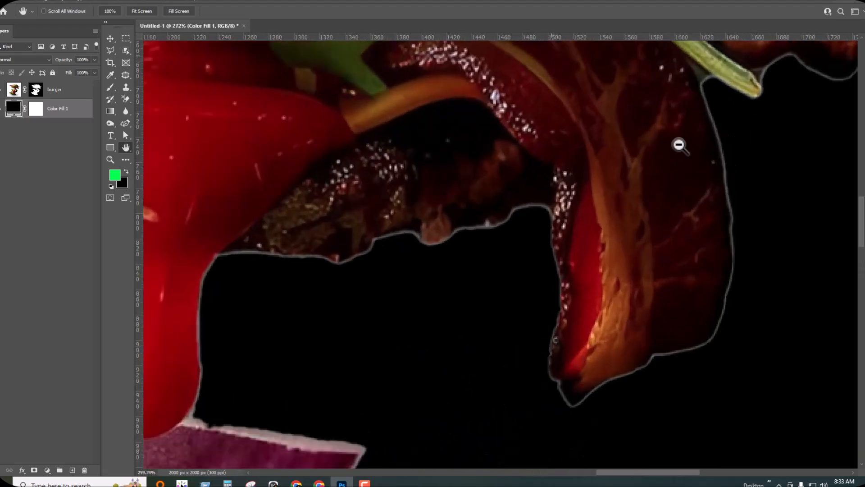
scroll(452, 245, "up", 6)
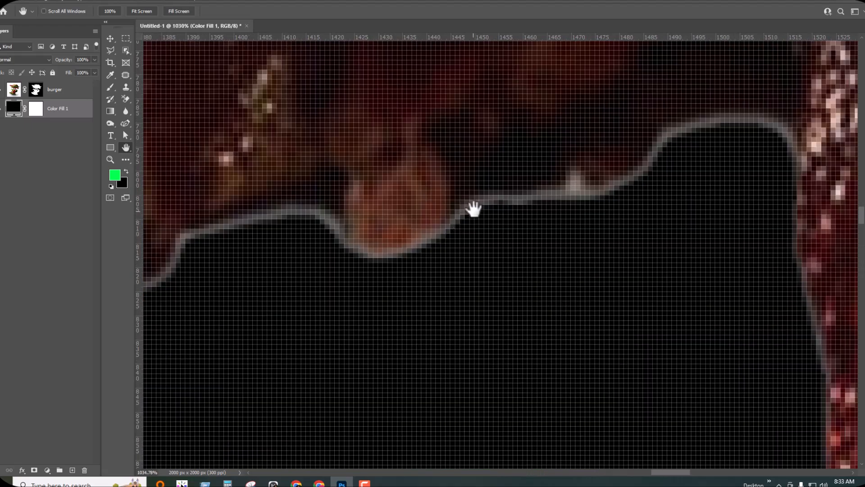
scroll(425, 254, "down", 8)
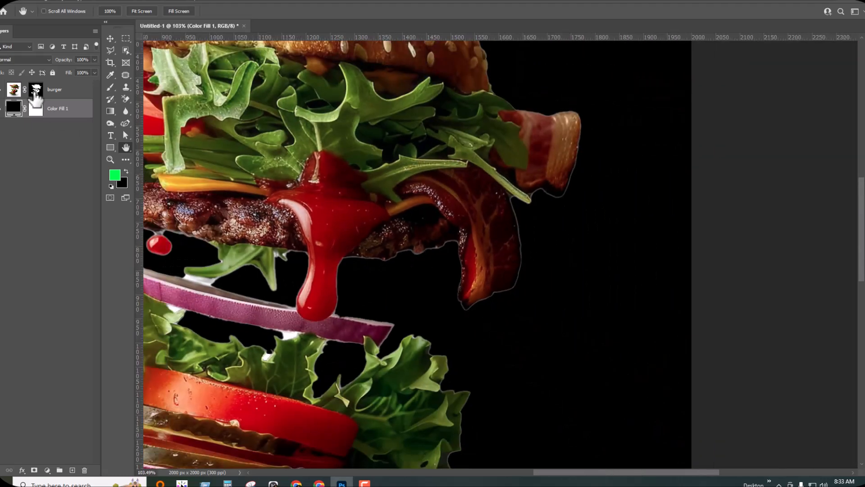
Step: Load the burger layer mask as a selection and examine its edge along the upper patty's underside
left_click(36, 90)
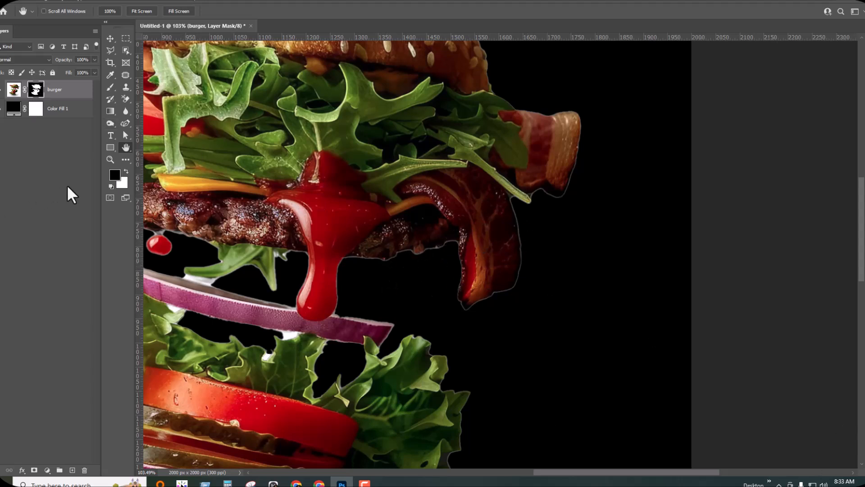
left_click_drag(35, 91, 37, 94)
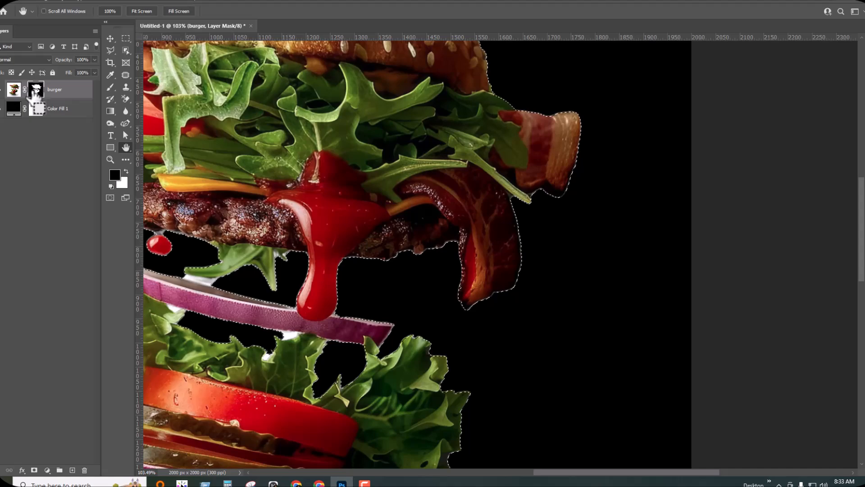
left_click(432, 251, "ctrl")
scroll(433, 252, "up", 10)
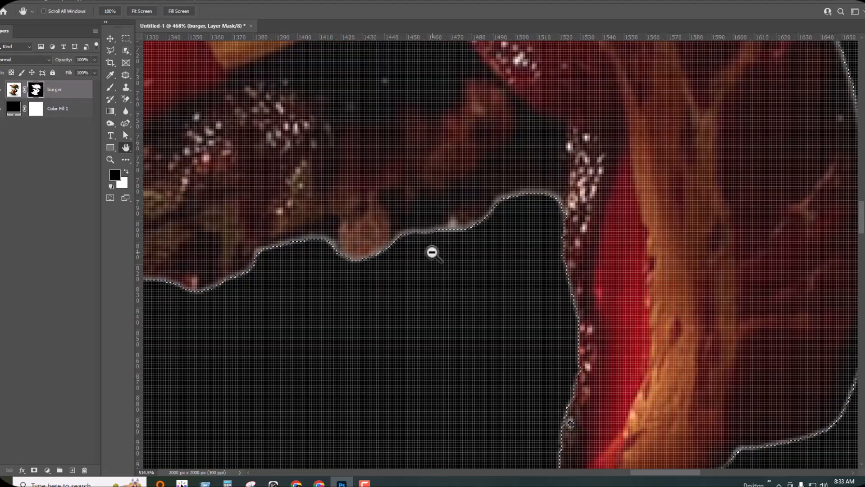
scroll(432, 253, "down", 10)
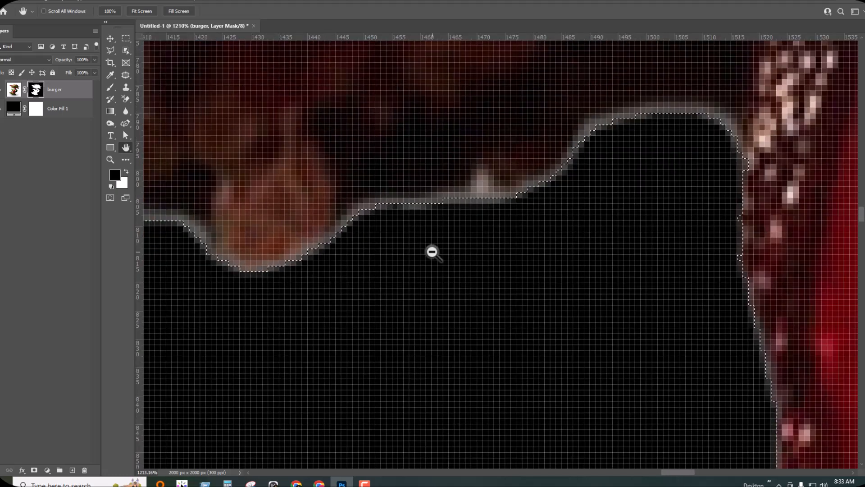
scroll(432, 252, "down", 2)
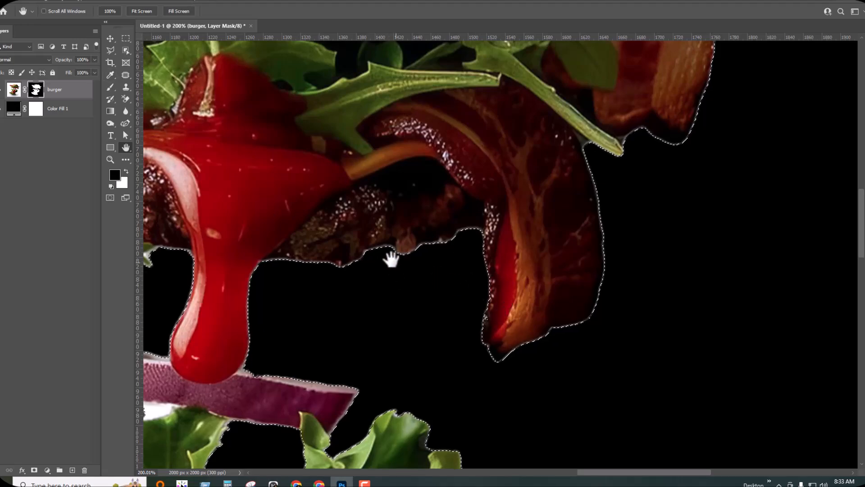
scroll(390, 251, "up", 8)
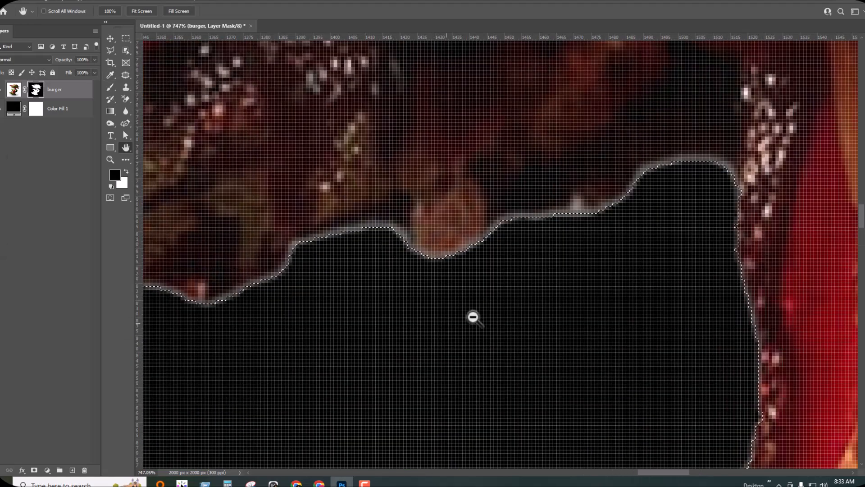
scroll(474, 315, "up", 4)
scroll(531, 145, "up", 1)
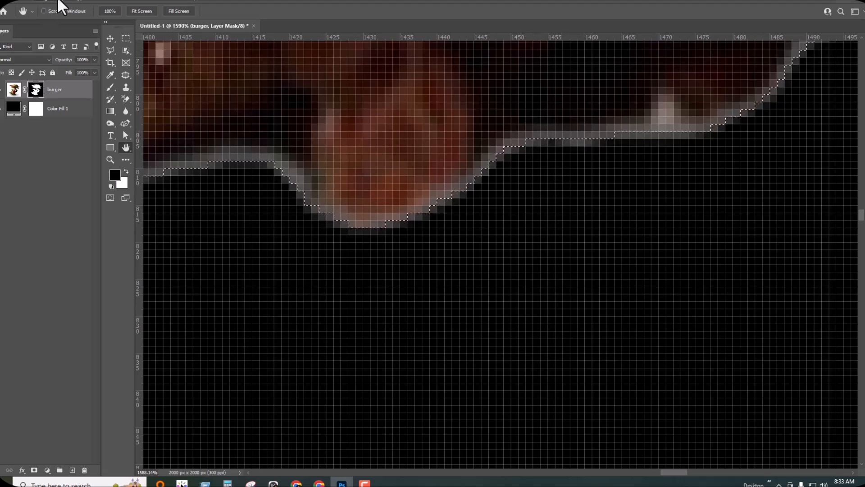
Step: Contract the burger selection by 2 pixels
left_click(99, 1)
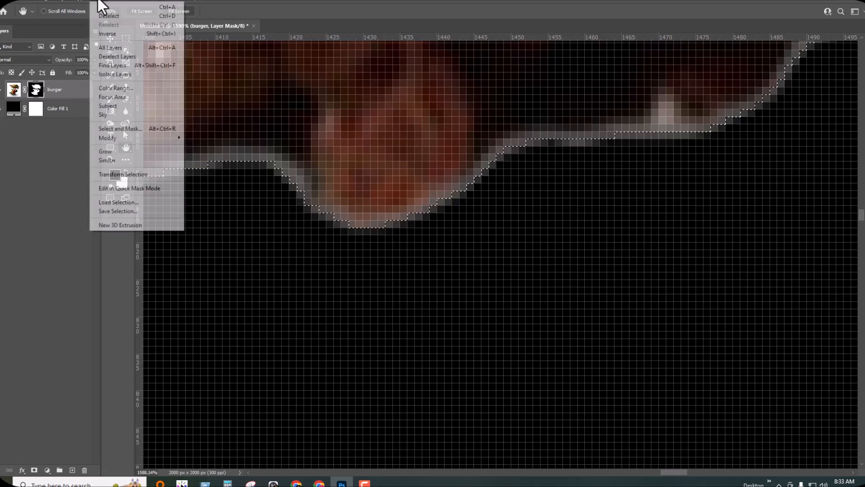
mouse_move(110, 140)
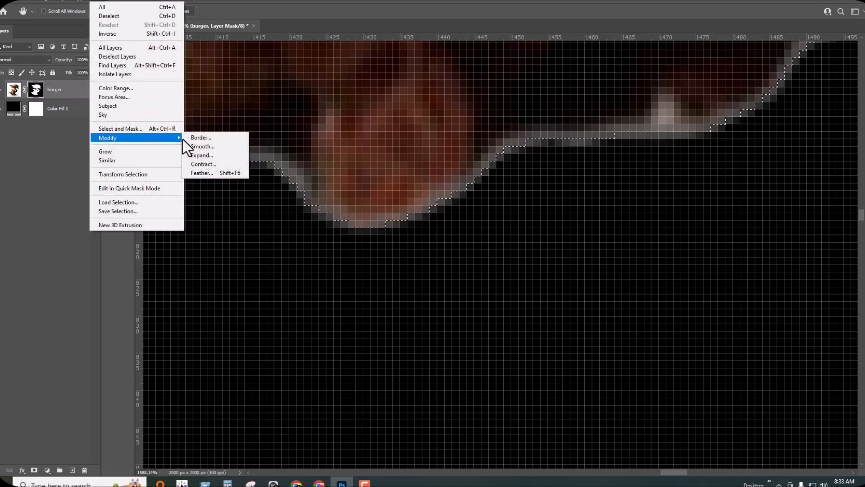
left_click(210, 164)
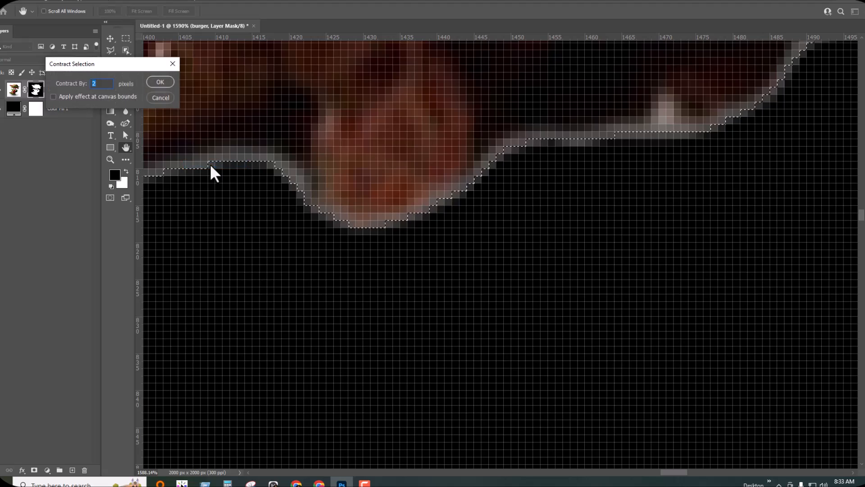
left_click(161, 82)
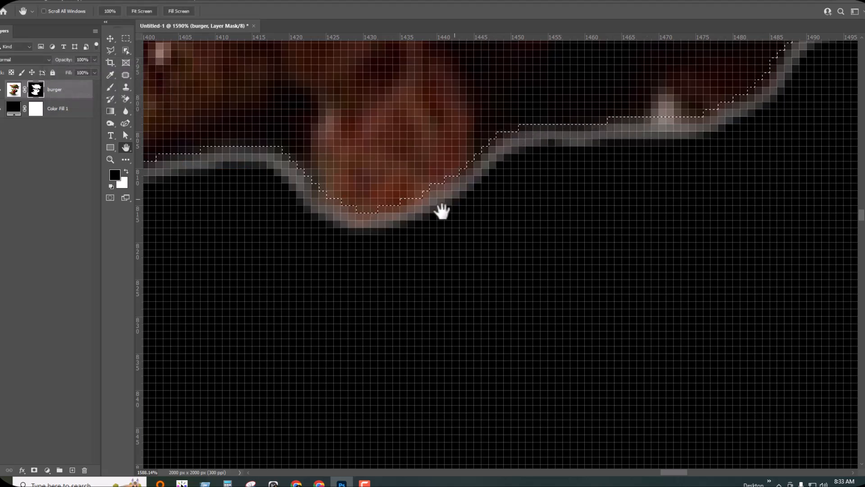
Step: Examine the contracted selection's outline along the upper patty, ketchup drip, hanging bacon and the whole burger
scroll(549, 144, "down", 8)
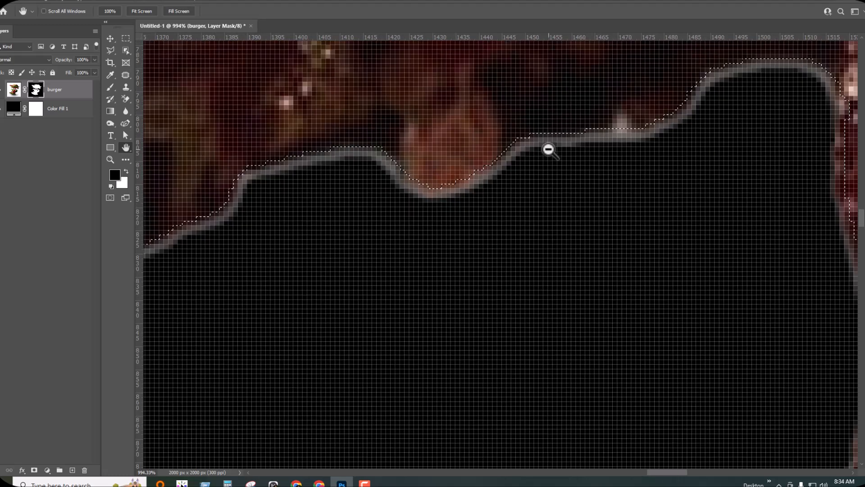
scroll(546, 161, "down", 5)
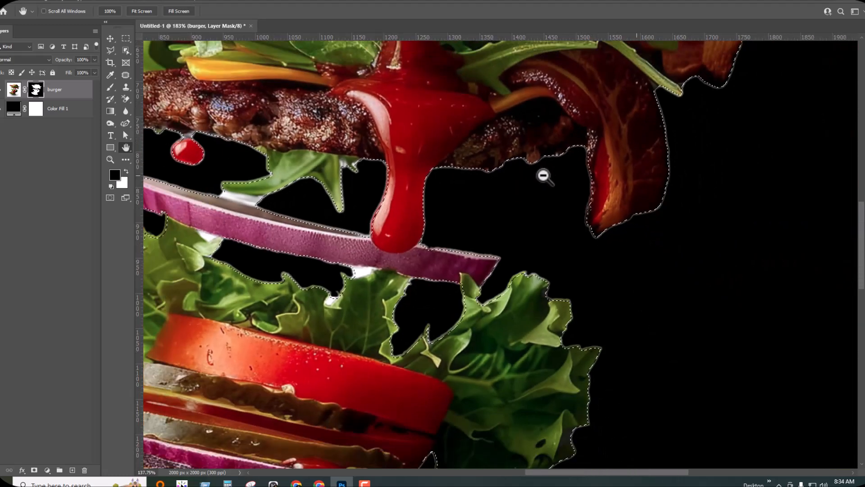
scroll(526, 175, "up", 8)
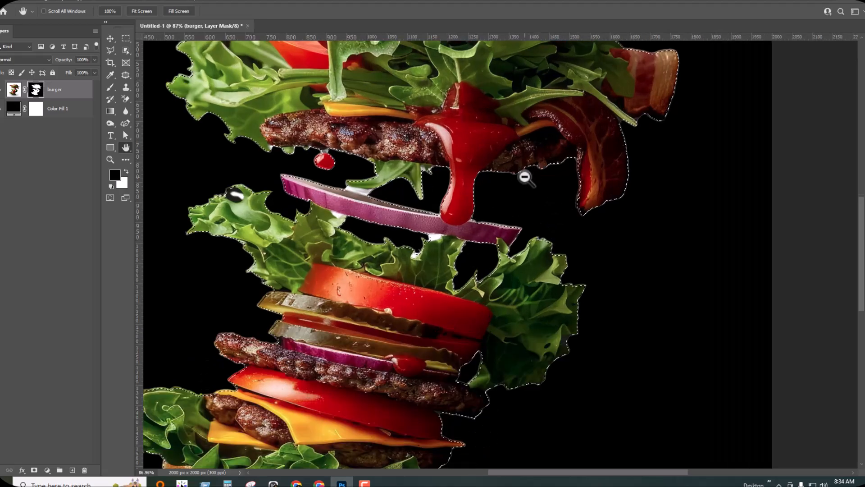
scroll(529, 176, "down", 1)
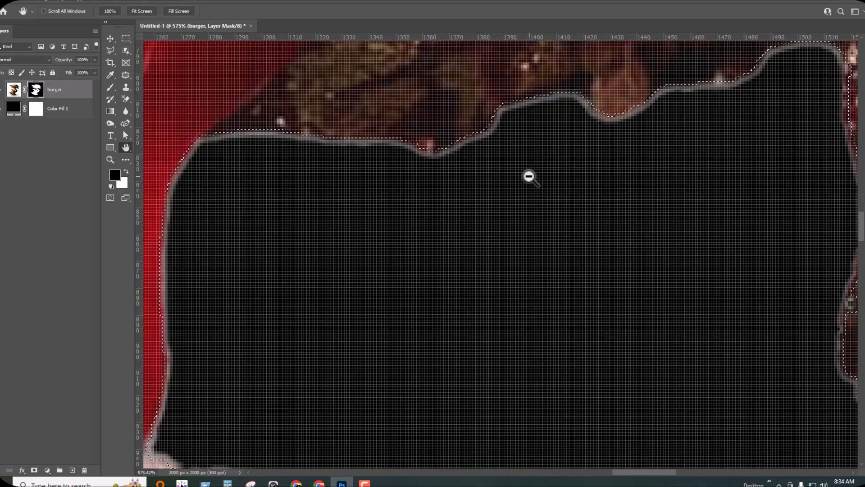
scroll(429, 145, "down", 3)
scroll(428, 153, "down", 6)
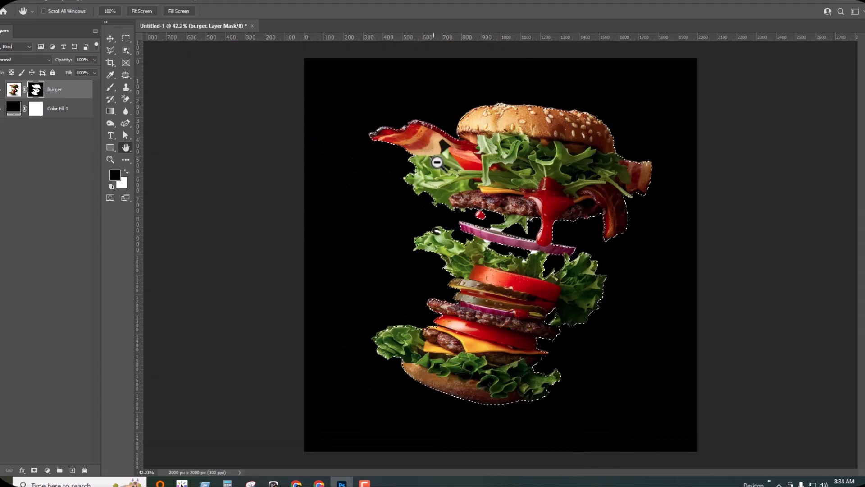
scroll(604, 204, "up", 1)
scroll(604, 203, "down", 1)
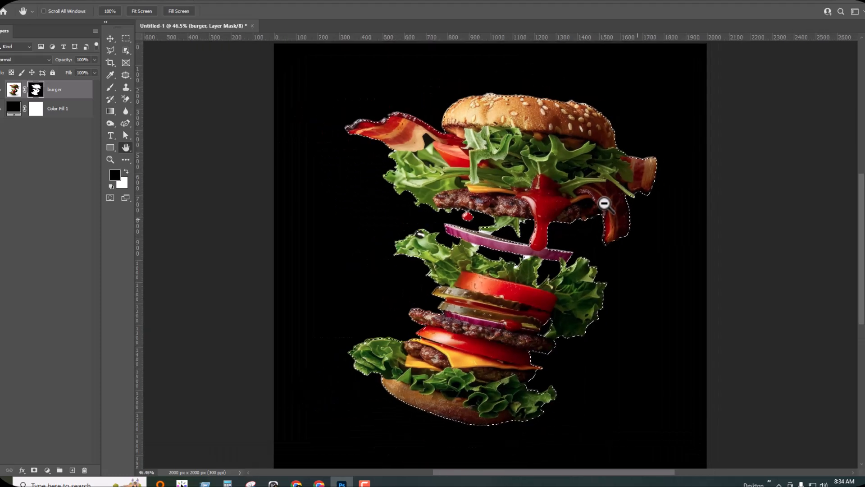
scroll(604, 203, "down", 1)
scroll(603, 203, "up", 2)
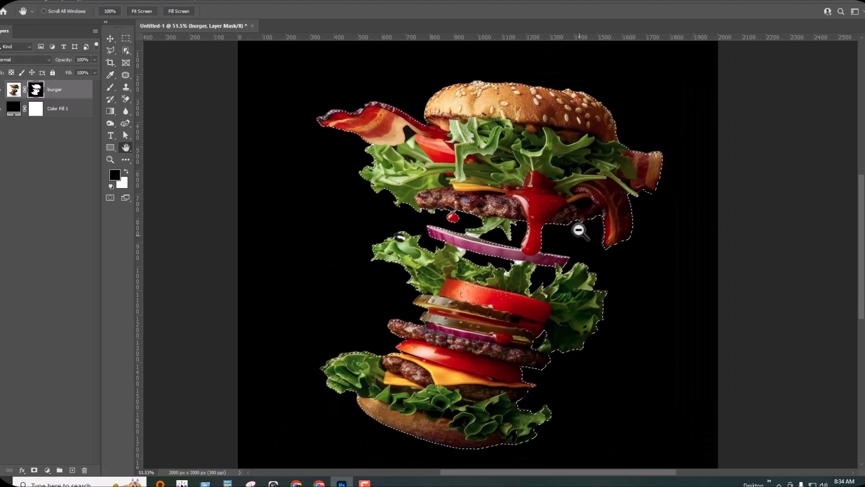
scroll(578, 230, "up", 5)
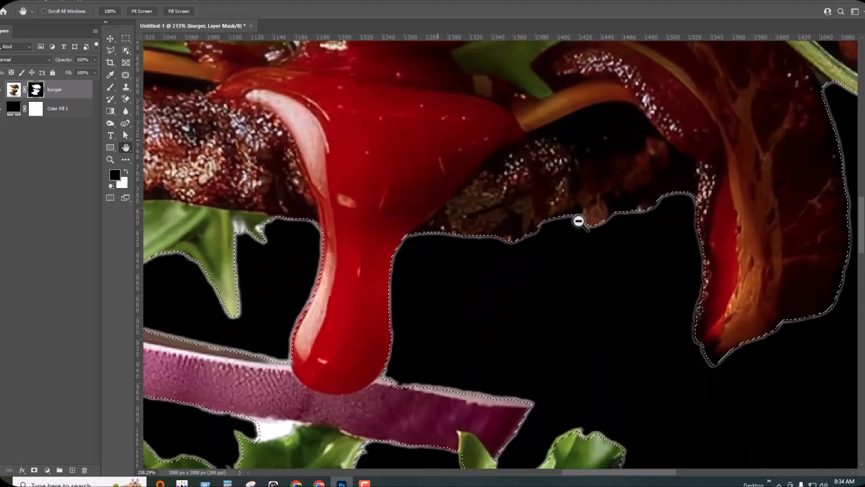
scroll(576, 223, "up", 2)
scroll(572, 224, "down", 4)
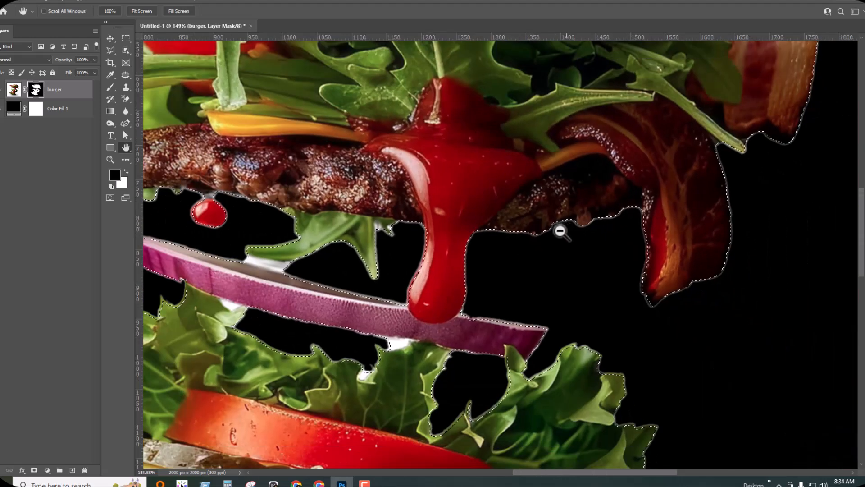
scroll(560, 231, "down", 3)
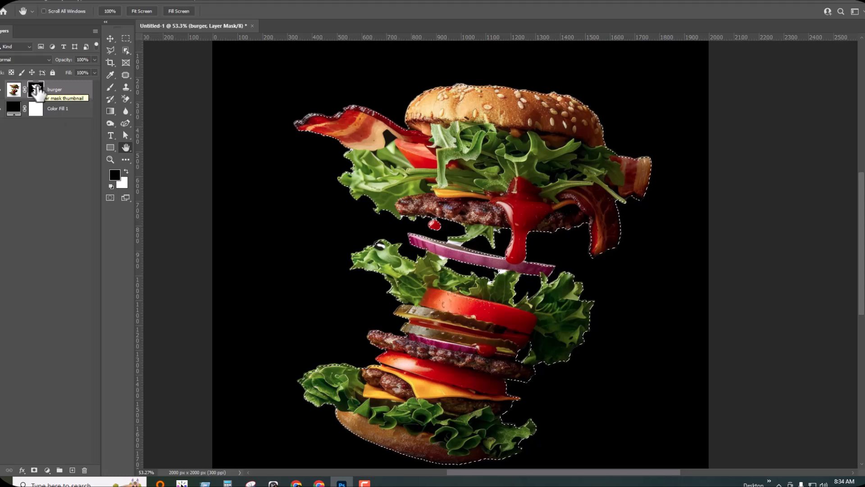
Step: Delete the burger layer's existing mask without applying it and add a new layer mask from the contracted selection
left_click_drag(36, 90, 84, 470)
left_click(394, 176)
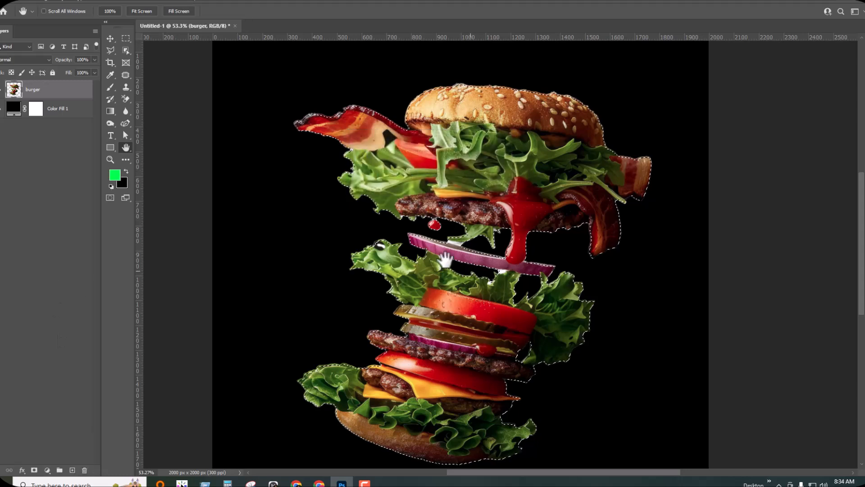
scroll(465, 174, "up", 3)
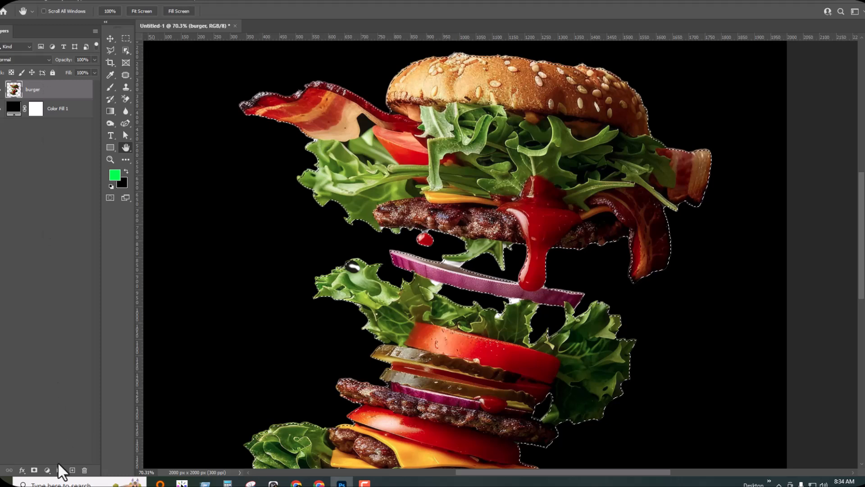
left_click(34, 471)
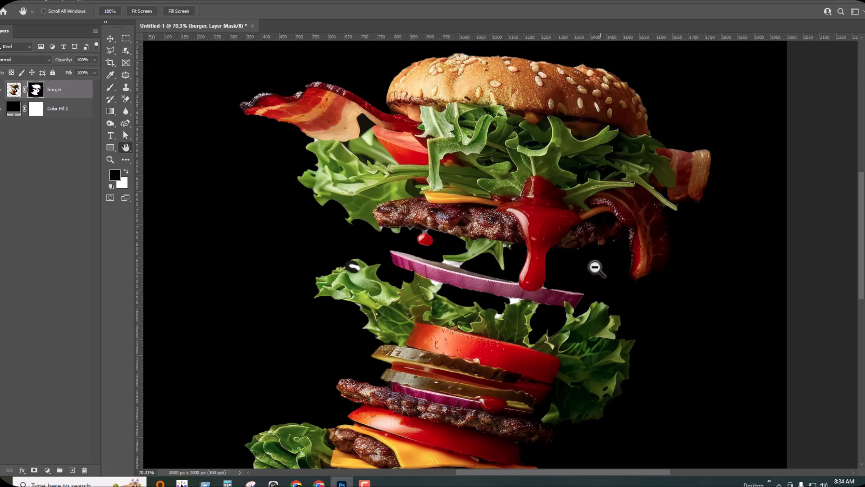
Step: Examine the newly masked burger's edges against black around the patty, ketchup drip, onion slice and lettuce
scroll(595, 268, "up", 5)
scroll(597, 207, "down", 2)
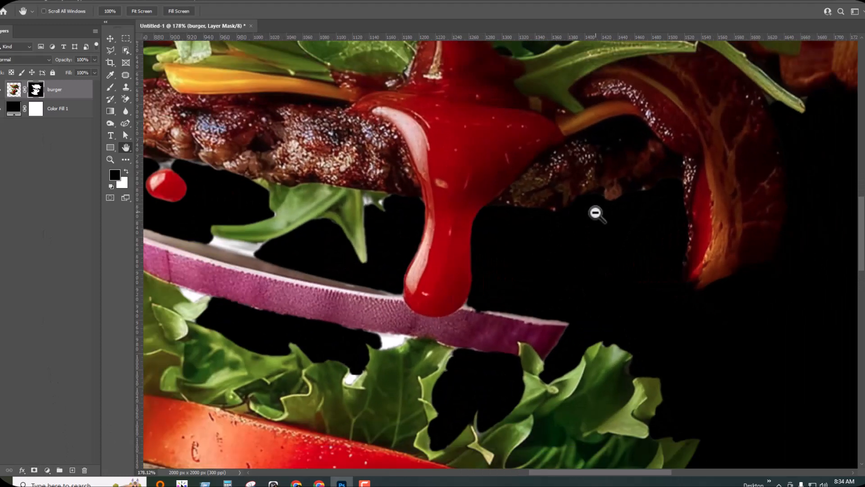
scroll(745, 292, "down", 2)
scroll(560, 280, "up", 1)
scroll(560, 281, "down", 3)
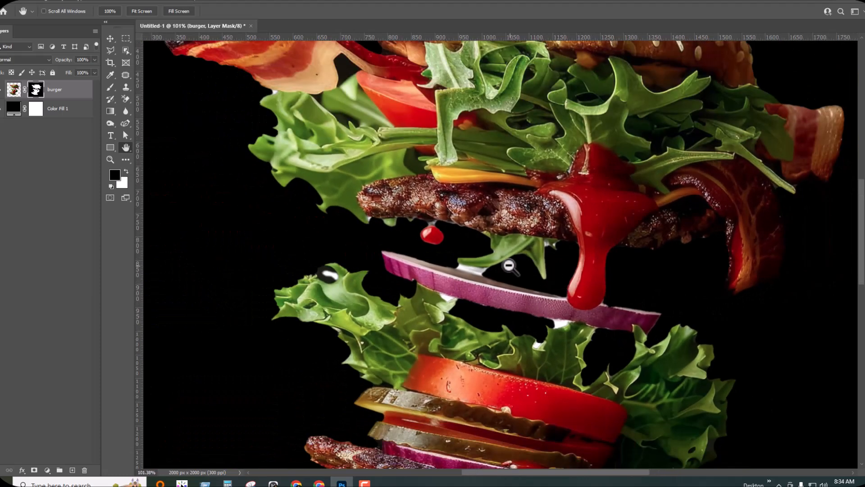
scroll(581, 309, "up", 1)
scroll(578, 304, "up", 2)
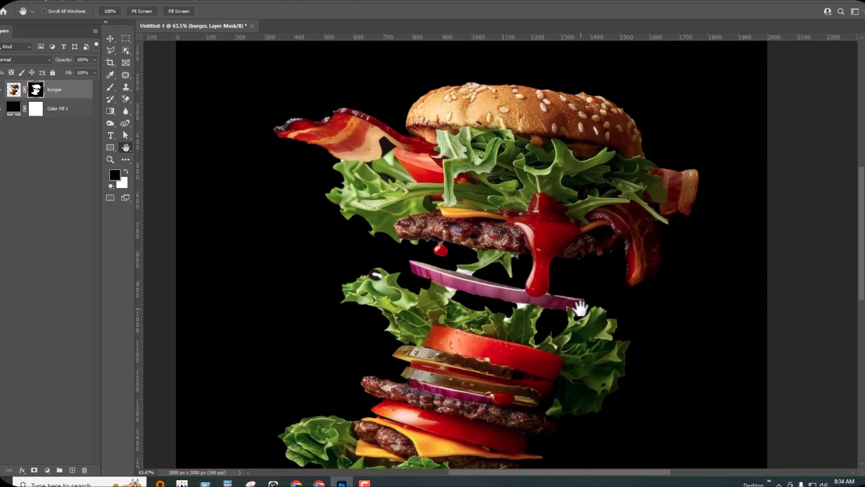
scroll(493, 276, "up", 3)
scroll(428, 208, "up", 6)
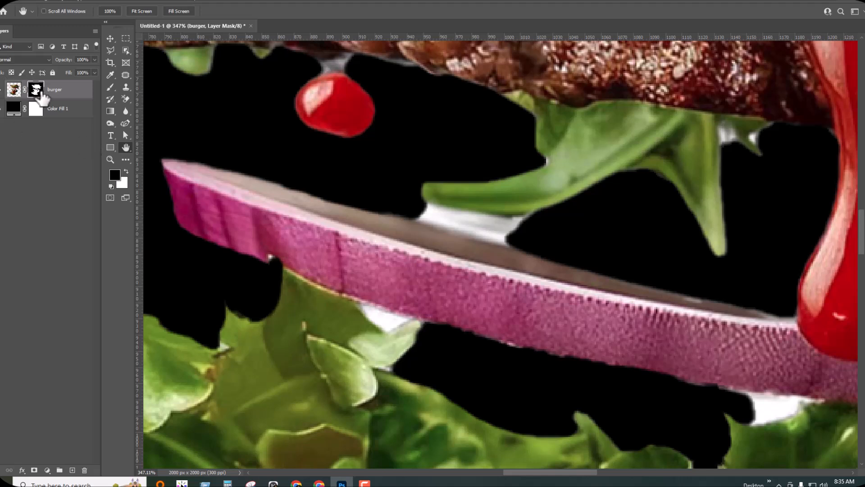
Step: Set the Brush tool to Hard Round with 100% hardness and target the burger layer mask
left_click(111, 87)
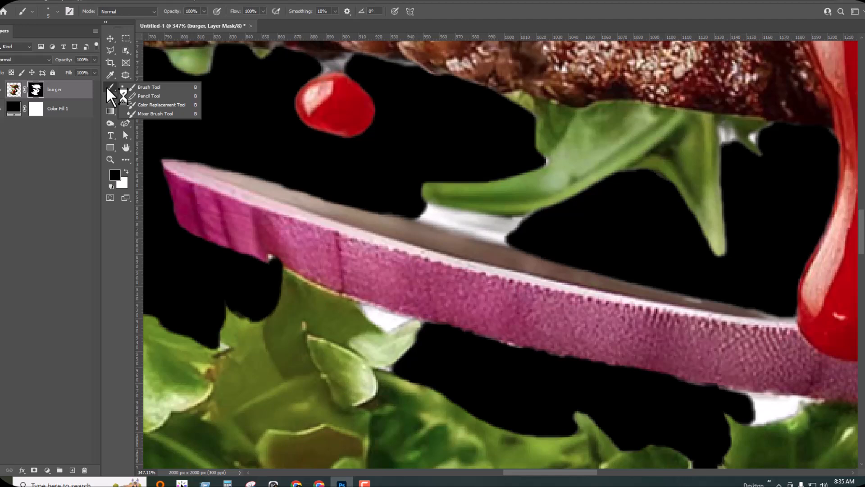
left_click(149, 88)
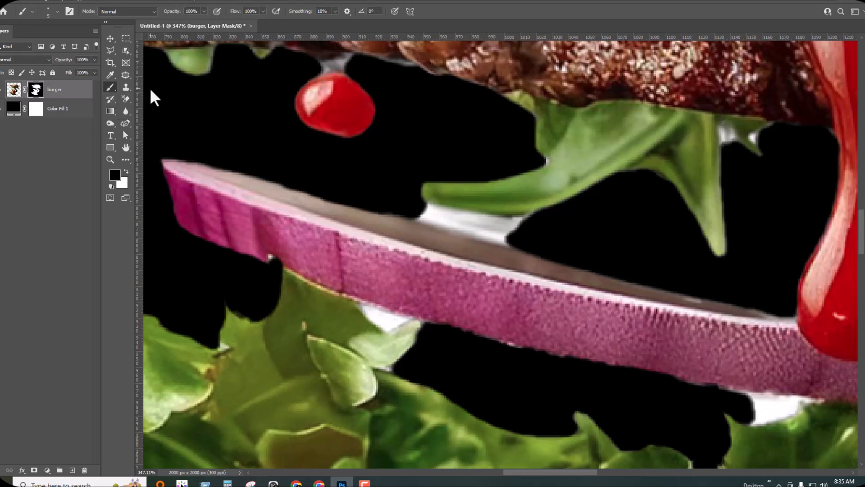
left_click(57, 12)
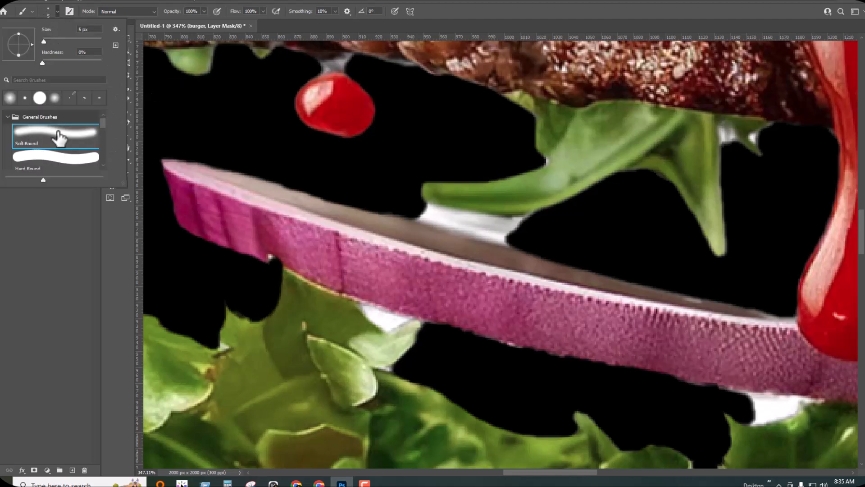
left_click(44, 169)
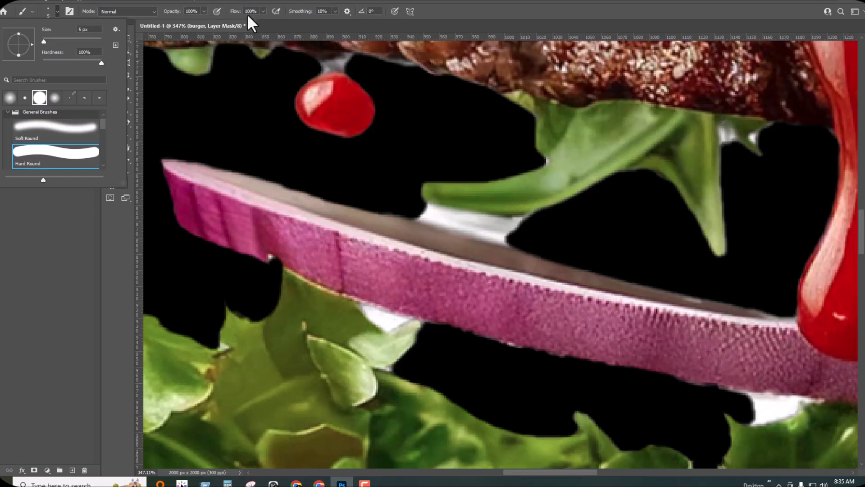
left_click(53, 261)
left_click(53, 261)
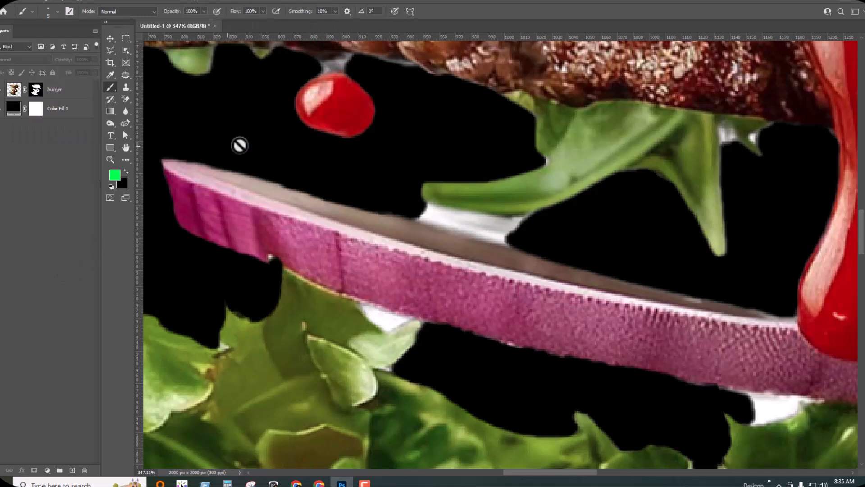
left_click(35, 92)
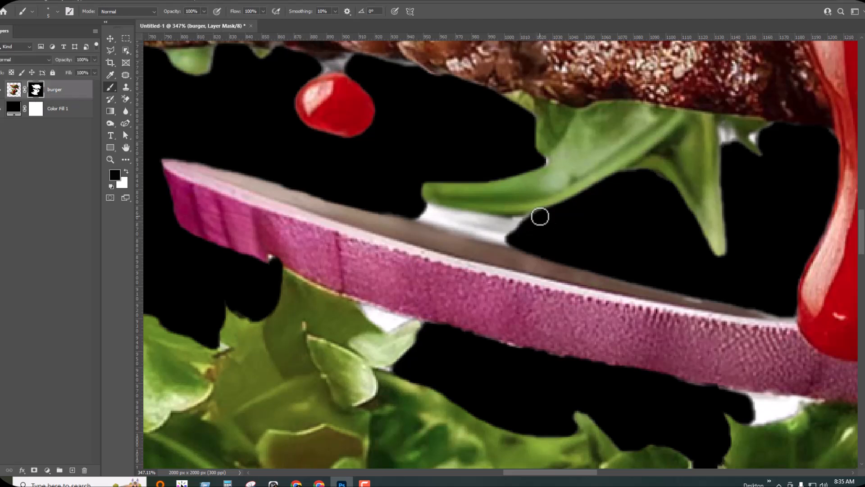
Step: Paint black on the mask with a slightly larger brush to hide the white patch between the arugula leaf and onion slice
left_click(125, 171)
scroll(551, 224, "up", 1)
key("bracketright")
key("bracketright")
mouse_move(537, 232)
left_mouse_down()
mouse_move(501, 234)
mouse_move(511, 235)
mouse_move(415, 216)
mouse_move(500, 239)
mouse_move(492, 241)
mouse_move(407, 222)
mouse_move(437, 228)
left_mouse_up()
left_click_drag(495, 240, 530, 233)
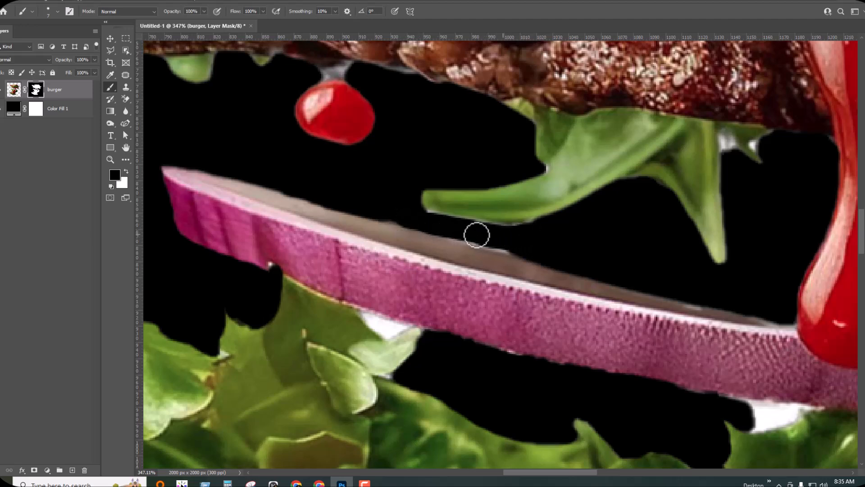
left_click_drag(411, 216, 493, 241)
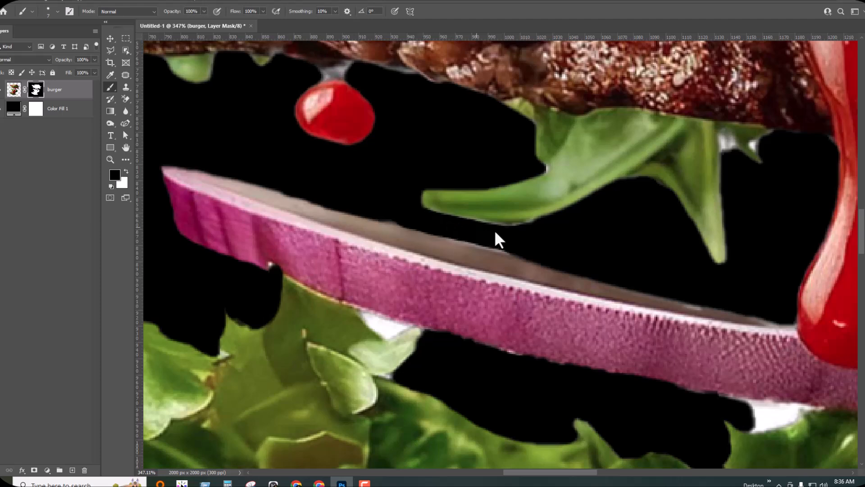
Step: Mask out the white remnants along the onion slice's underside, above the lettuce leaves
scroll(498, 292, "down", 2)
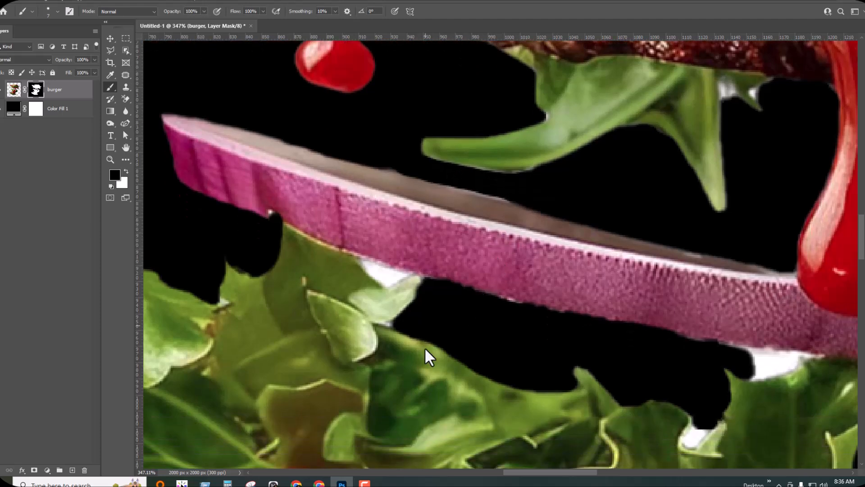
scroll(412, 325, "down", 2)
scroll(451, 334, "down", 2)
scroll(522, 348, "up", 4)
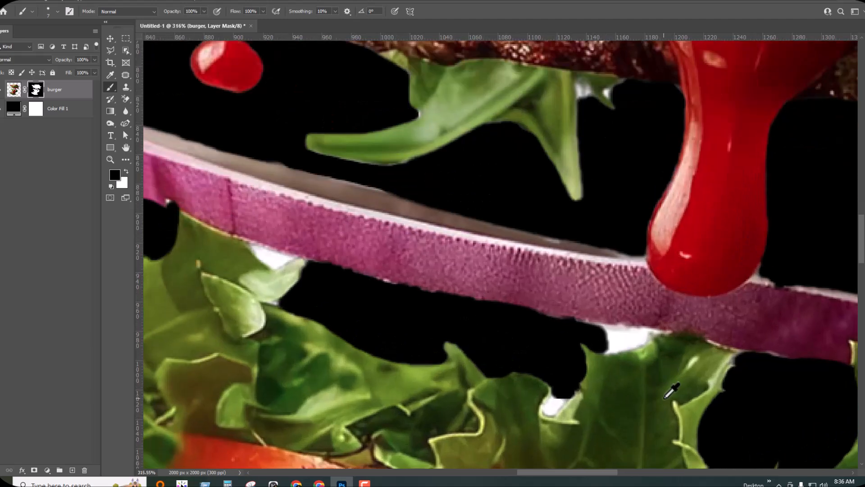
mouse_move(532, 290)
left_mouse_down()
mouse_move(654, 301)
mouse_move(581, 327)
mouse_move(619, 309)
mouse_move(572, 310)
mouse_move(625, 321)
left_mouse_up()
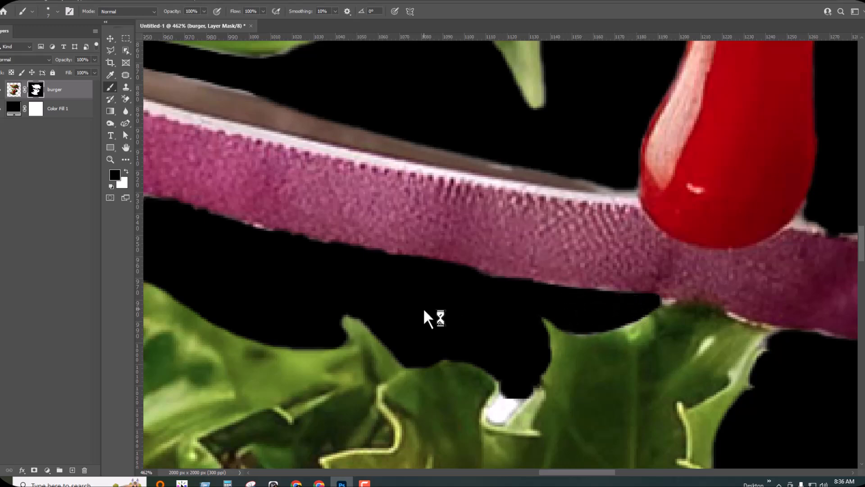
scroll(428, 318, "down", 3)
scroll(271, 286, "up", 3)
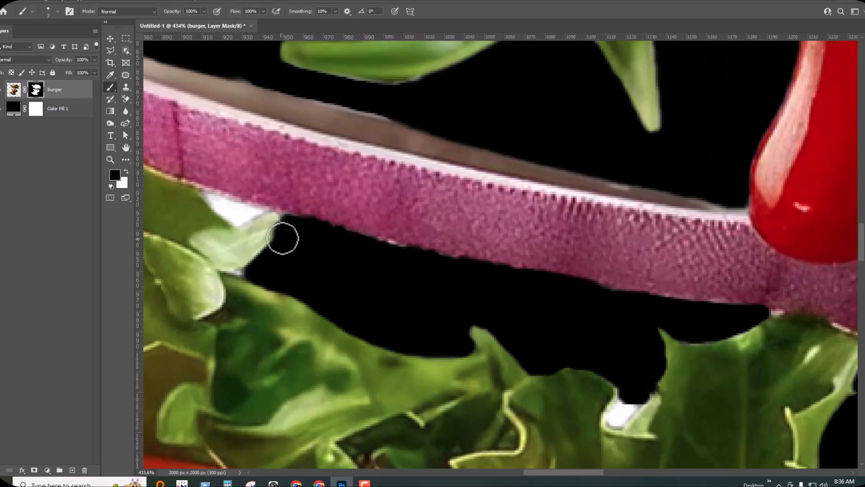
mouse_move(279, 221)
left_mouse_down()
mouse_move(210, 195)
mouse_move(284, 242)
mouse_move(235, 224)
mouse_move(224, 207)
mouse_move(437, 267)
left_mouse_up()
Step: Mask out the small white patch in the lettuce notch above the tomato slice
scroll(438, 266, "down", 5)
scroll(441, 312, "up", 5)
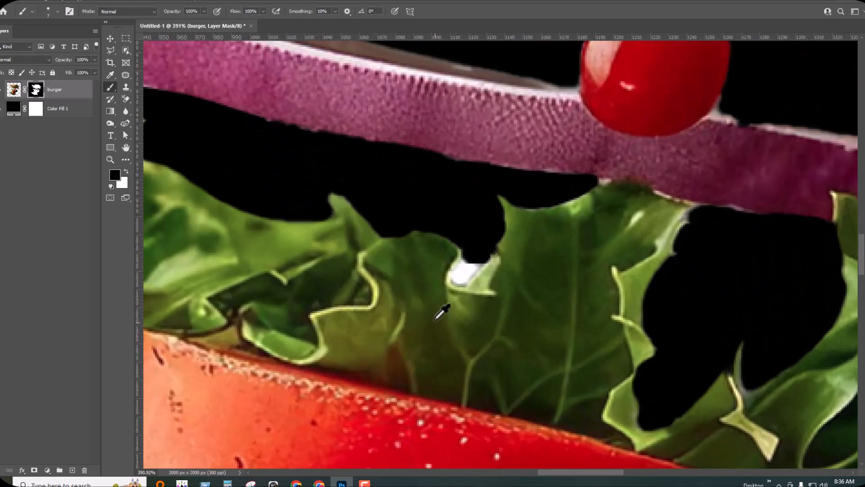
scroll(436, 317, "up", 3)
mouse_move(473, 241)
left_mouse_down()
mouse_move(469, 248)
mouse_move(483, 251)
mouse_move(498, 230)
mouse_move(483, 251)
mouse_move(469, 251)
mouse_move(475, 266)
left_mouse_up()
scroll(565, 238, "down", 10)
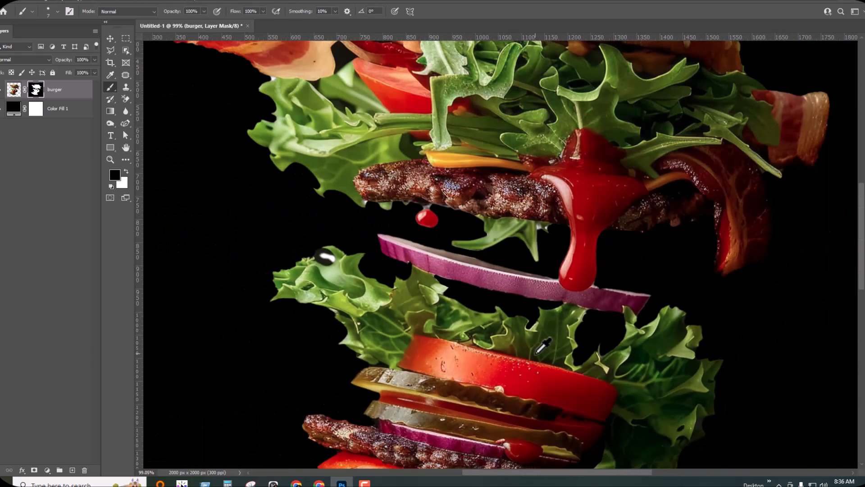
Step: Mask out the white remnant in the curl along the upper edge of the middle lettuce leaf, below the onion slice
scroll(540, 350, "down", 5)
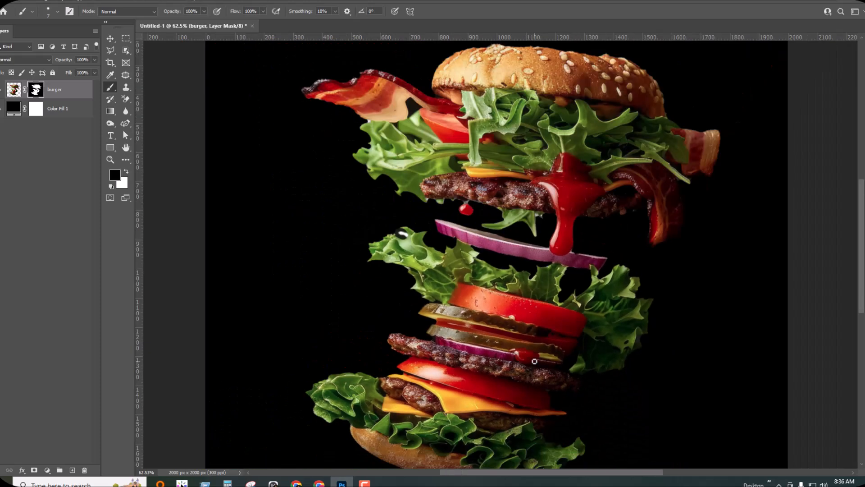
scroll(533, 365, "down", 2)
scroll(597, 300, "down", 2)
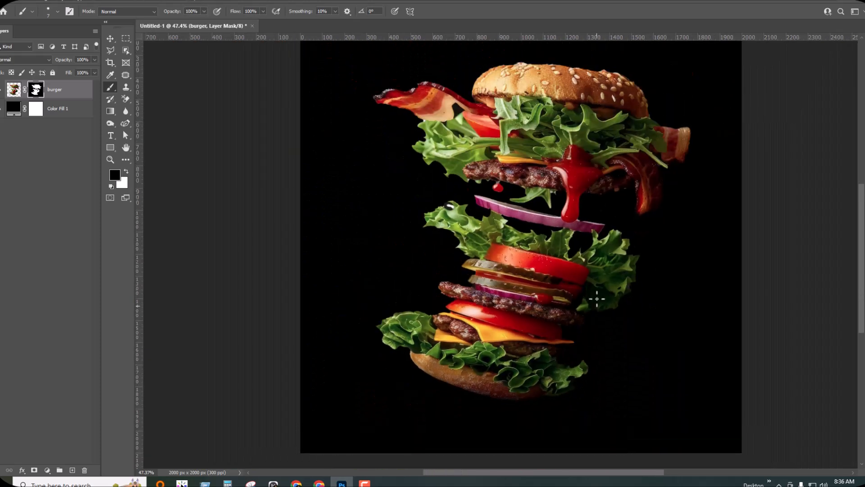
scroll(595, 238, "up", 4)
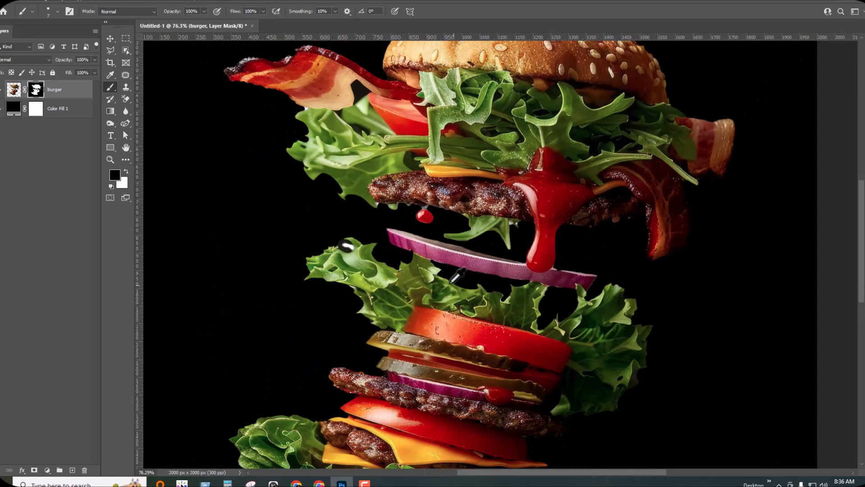
scroll(346, 246, "up", 12)
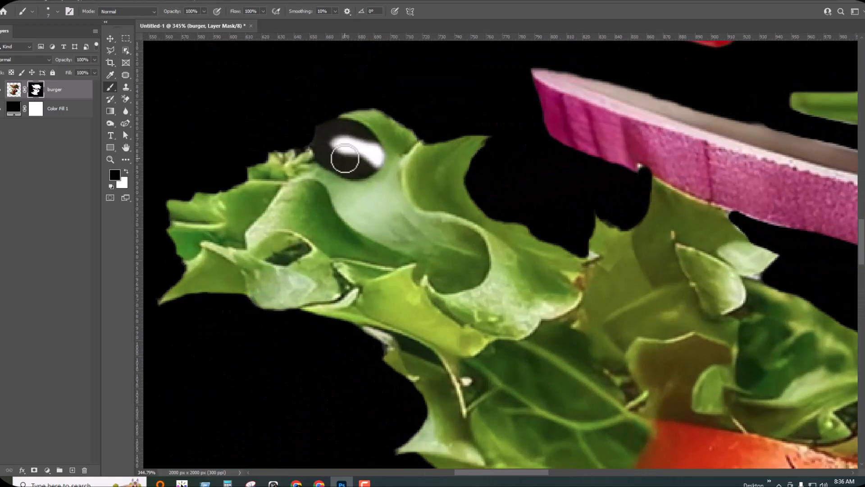
scroll(348, 151, "up", 2)
mouse_move(310, 148)
left_mouse_down()
mouse_move(345, 174)
mouse_move(371, 174)
mouse_move(387, 157)
mouse_move(371, 122)
mouse_move(348, 110)
left_mouse_up()
mouse_move(314, 117)
left_mouse_down()
mouse_move(351, 119)
mouse_move(367, 136)
mouse_move(370, 165)
mouse_move(339, 156)
mouse_move(322, 133)
mouse_move(328, 151)
mouse_move(353, 165)
mouse_move(334, 135)
mouse_move(359, 159)
mouse_move(338, 125)
left_mouse_up()
Step: Examine the masked burger from the top bun down to the lower lettuce, and fit the whole canvas in view
scroll(475, 225, "down", 8)
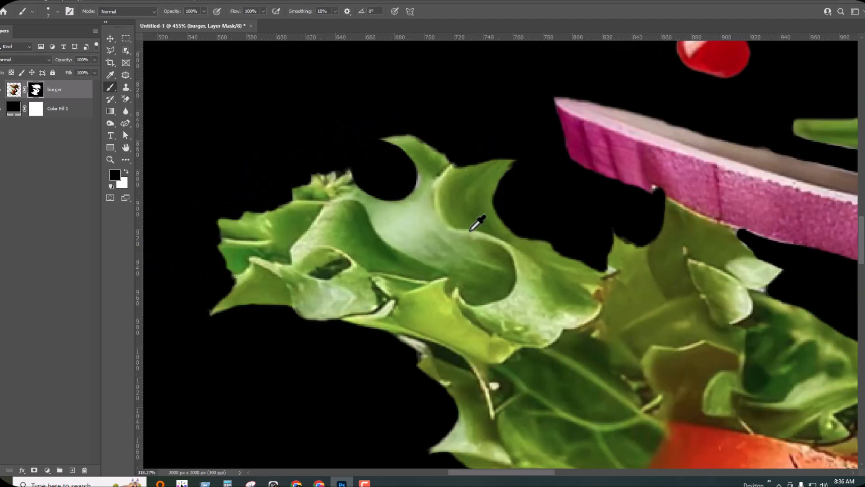
scroll(752, 293, "down", 2)
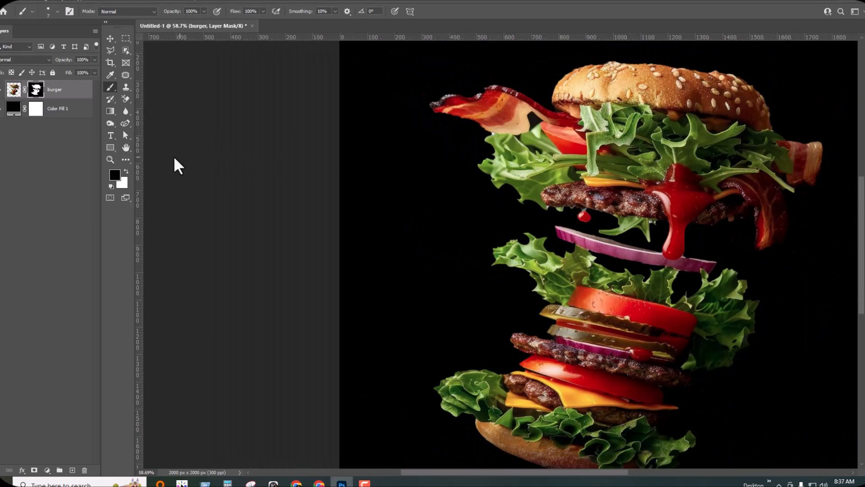
left_click_drag(563, 163, 367, 175)
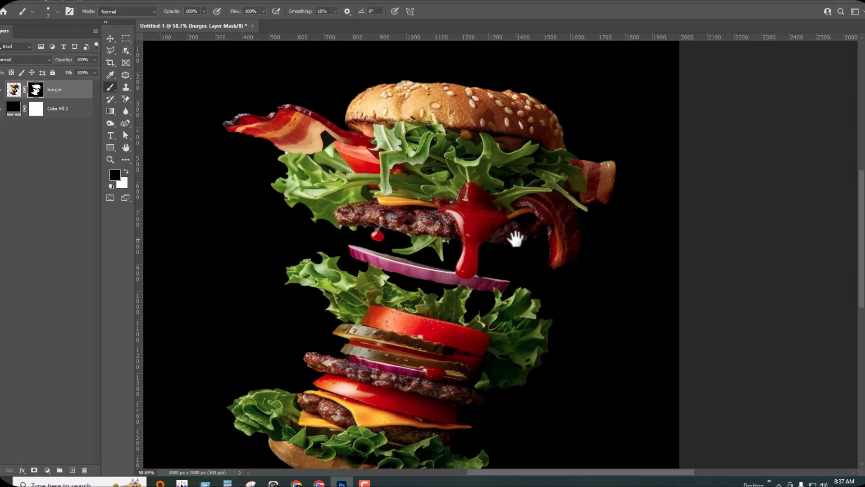
left_click_drag(506, 207, 526, 221)
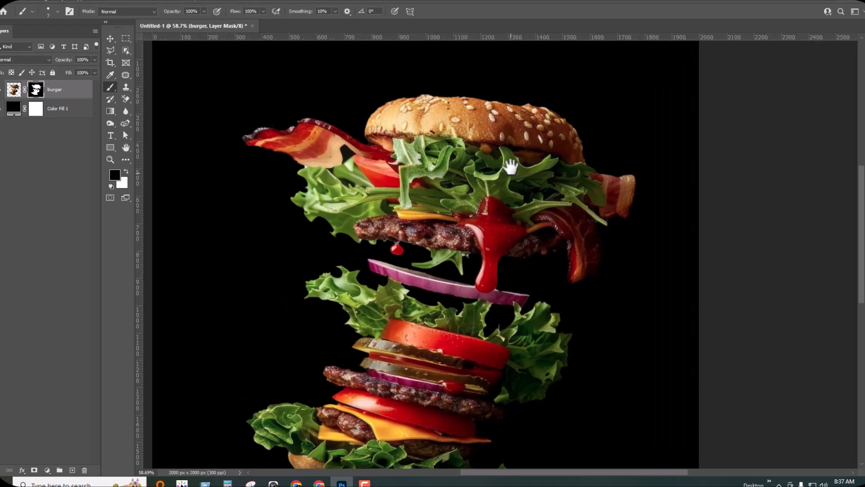
left_click_drag(508, 169, 482, 253)
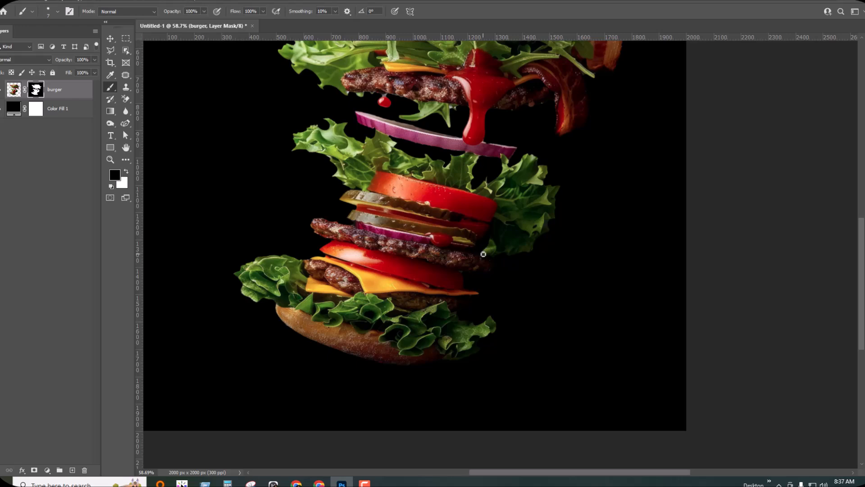
scroll(482, 253, "up", 3)
left_click_drag(550, 243, 539, 290)
scroll(539, 290, "up", 10)
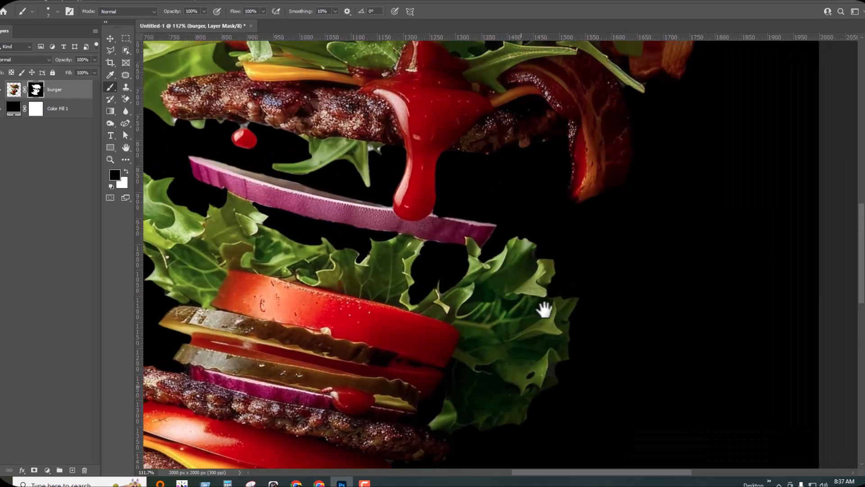
scroll(563, 266, "left", 3)
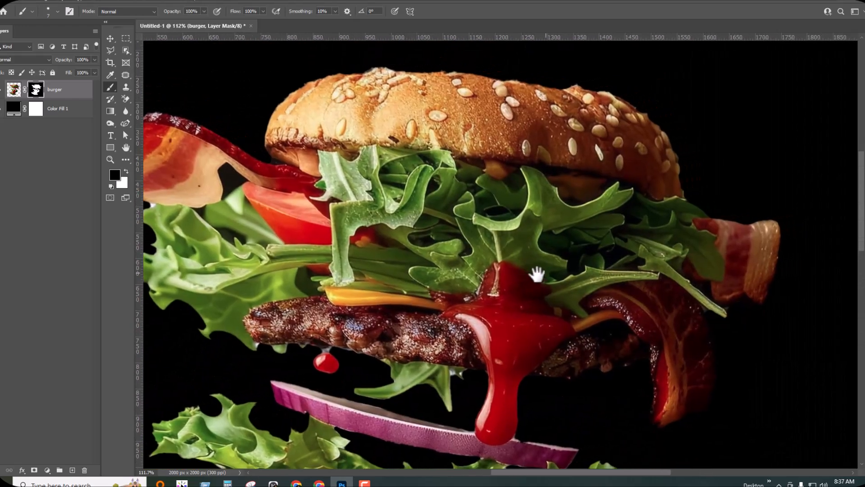
scroll(464, 290, "down", 4)
scroll(390, 205, "down", 10)
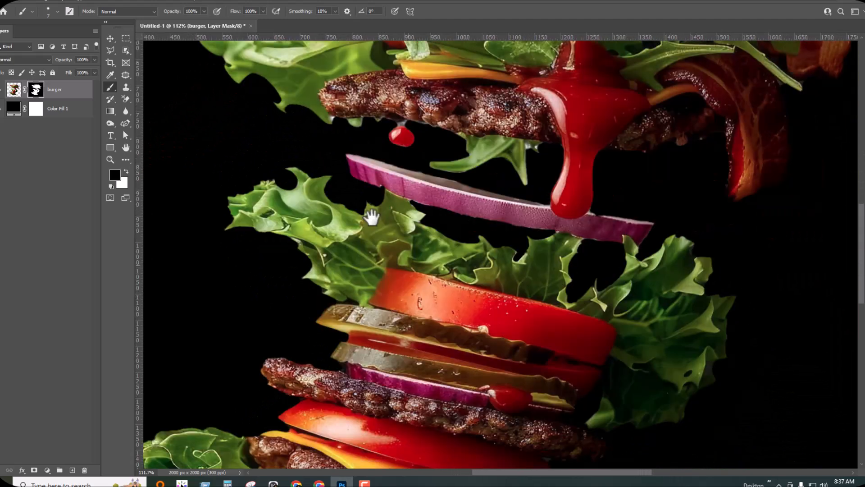
key("ctrl+0")
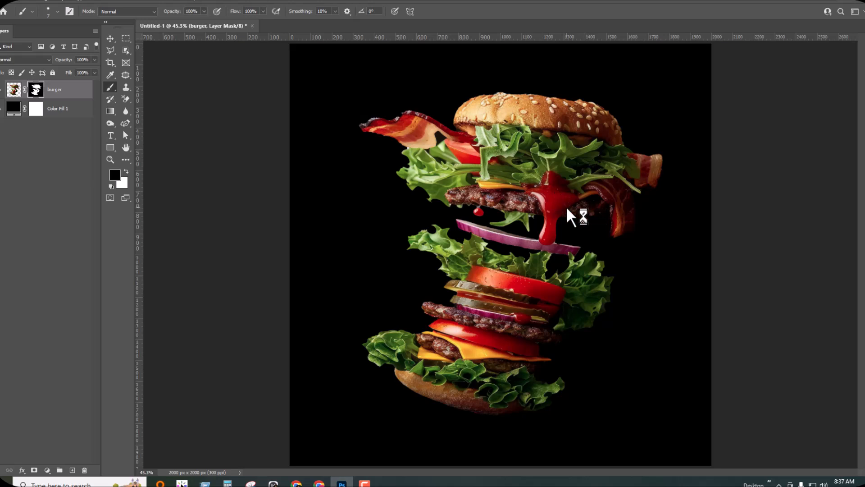
Step: Apply the layer mask of the burger layer permanently
right_click(34, 96)
left_click(34, 96)
right_click(34, 96)
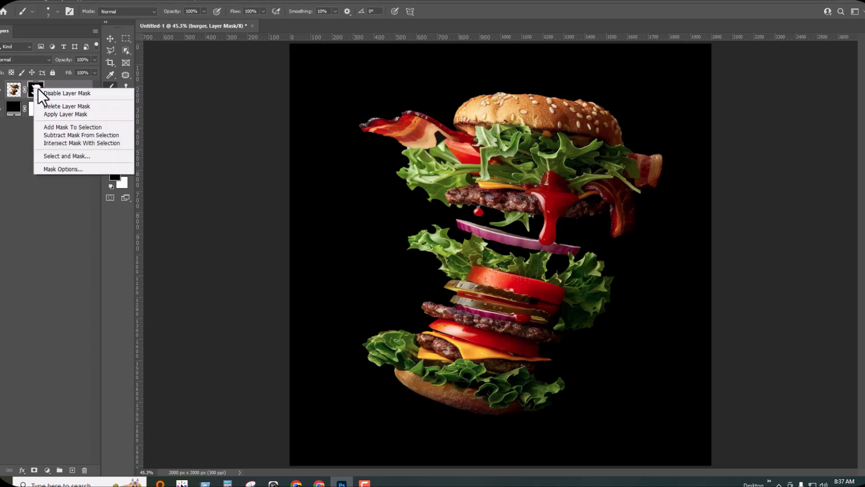
left_click(38, 89)
right_click(37, 90)
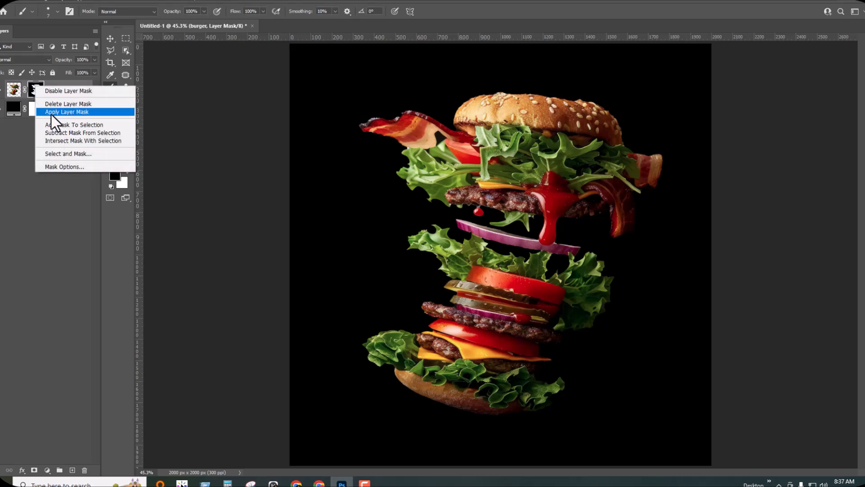
left_click(76, 112)
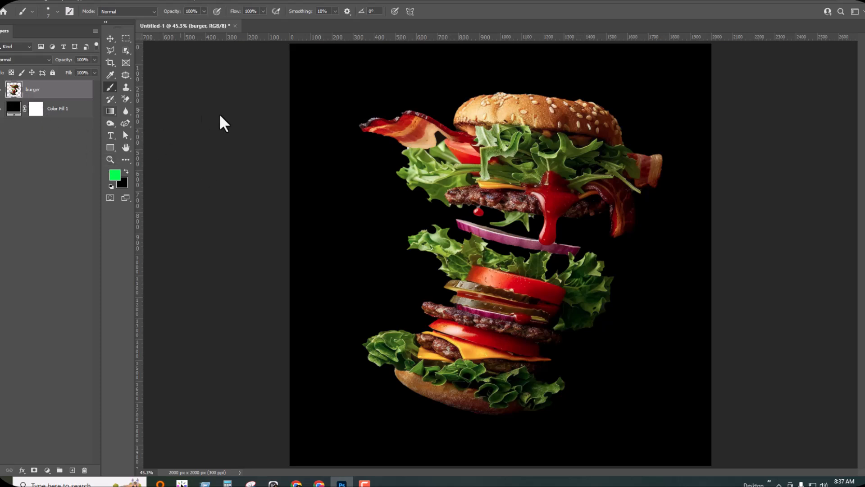
Step: Edit the Color Fill 1 layer's colour and pick the saturated violet-blue #2809e5
left_click(14, 112)
double_click(15, 112)
left_click_drag(108, 149, 101, 184)
mouse_move(136, 239)
left_mouse_down()
mouse_move(128, 136)
mouse_move(132, 171)
mouse_move(106, 129)
mouse_move(102, 157)
mouse_move(103, 137)
mouse_move(109, 132)
mouse_move(104, 154)
mouse_move(113, 132)
left_mouse_up()
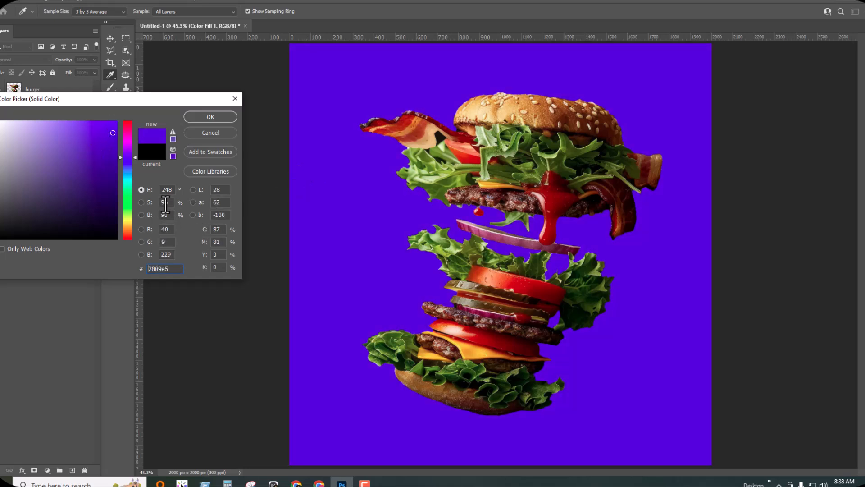
Step: Cycle the colour picker through its saturation, brightness, red, green and blue modes, and return it to hue mode
left_click(141, 202)
left_click(142, 215)
left_click(142, 229)
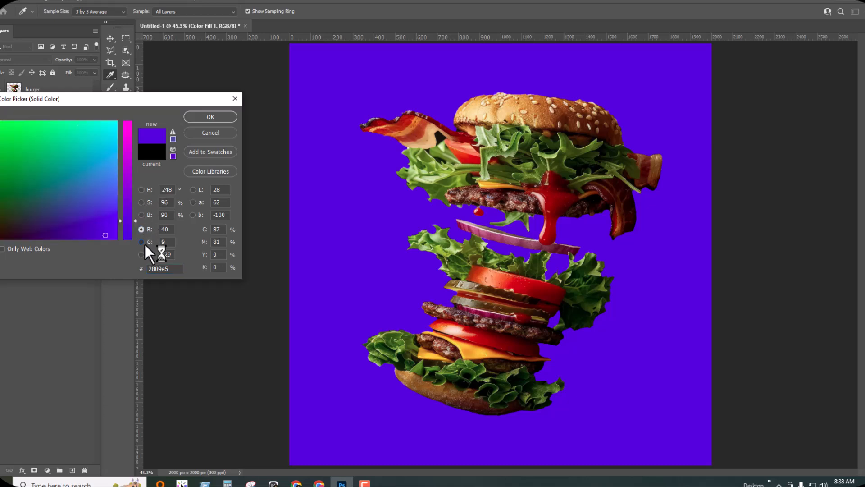
left_click(142, 242)
left_click(141, 255)
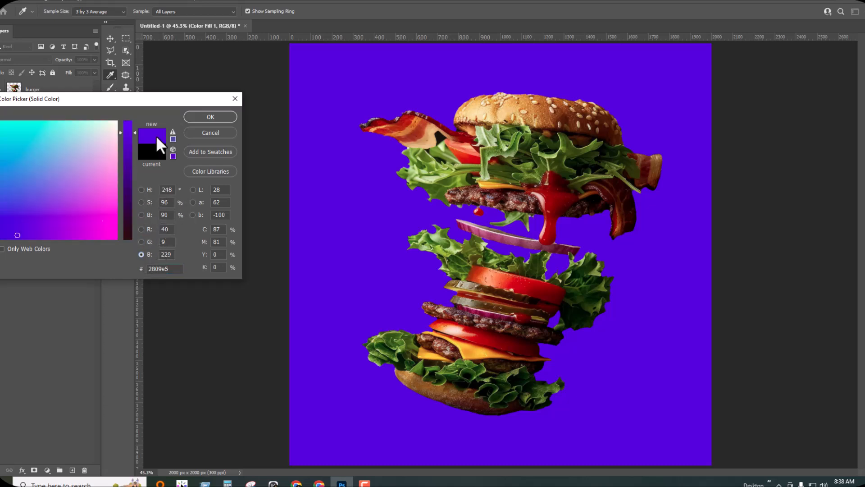
left_click_drag(100, 99, 148, 72)
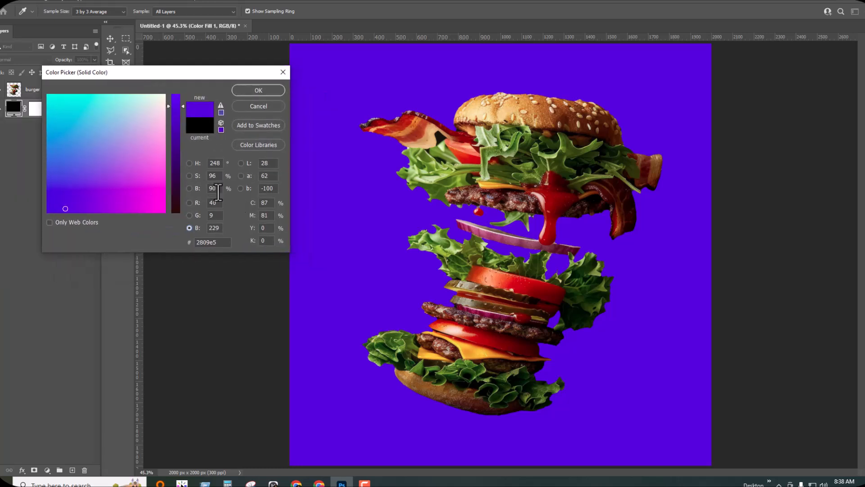
left_click(189, 163)
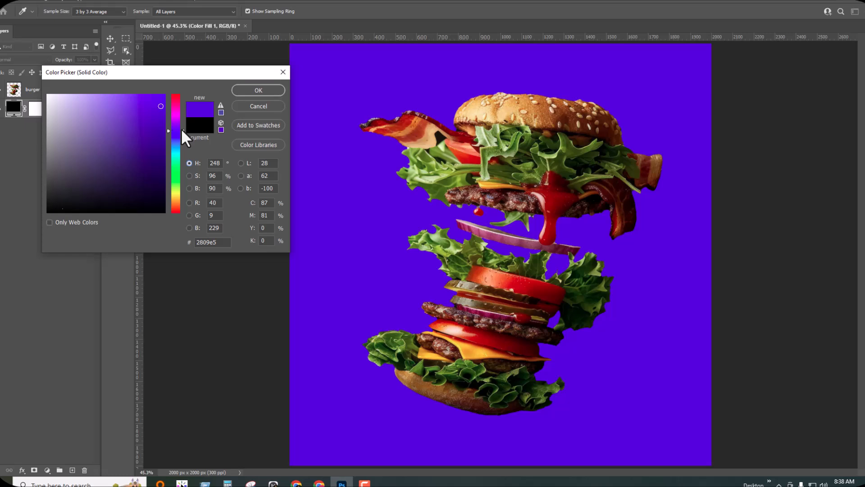
Step: Try bright green #00ff60 and softer green #46cc79 for the background fill, and settle on a medium sky blue
left_click_drag(183, 129, 183, 170)
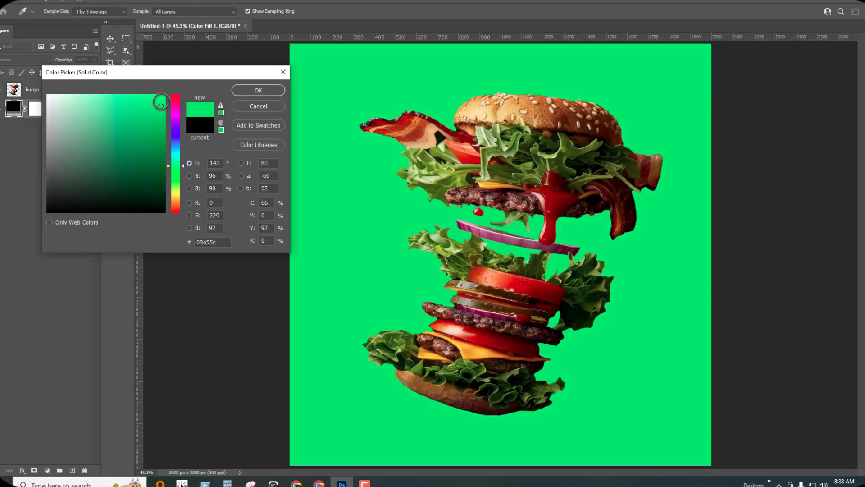
mouse_move(161, 103)
left_mouse_down()
mouse_move(150, 102)
mouse_move(169, 91)
left_mouse_up()
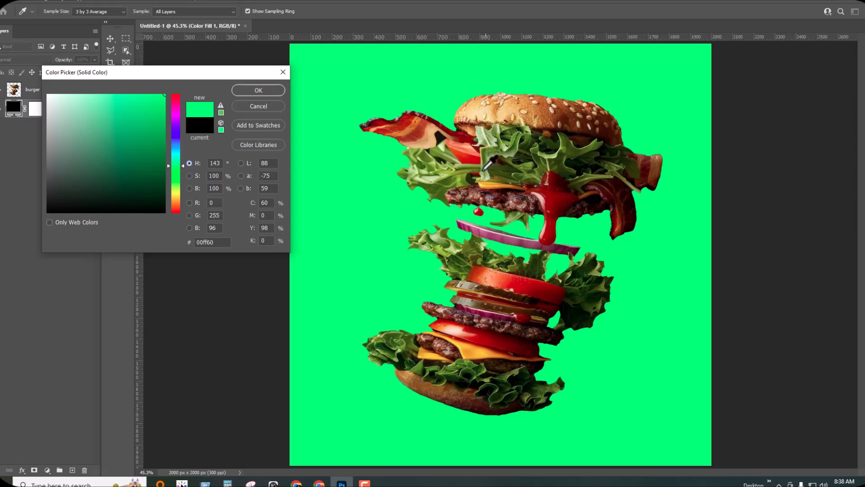
left_click(121, 119)
mouse_move(121, 119)
left_mouse_down()
mouse_move(114, 120)
mouse_move(125, 118)
left_mouse_up()
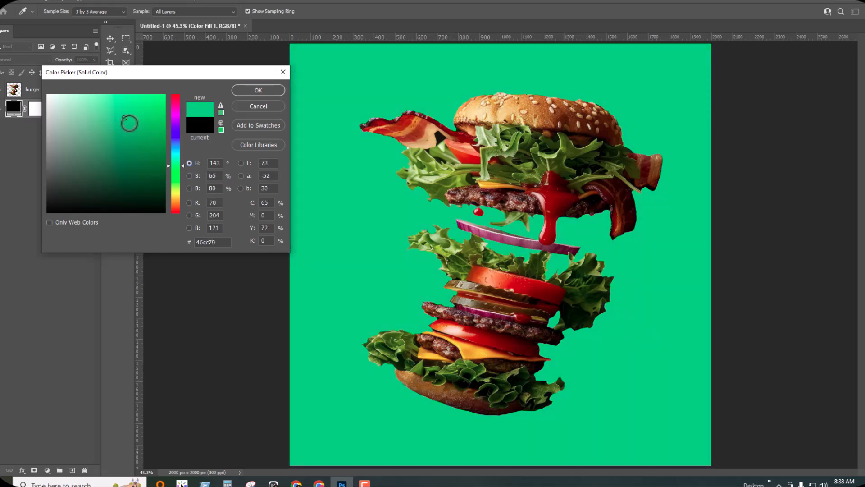
mouse_move(182, 163)
left_mouse_down()
mouse_move(180, 151)
mouse_move(176, 167)
mouse_move(179, 121)
mouse_move(183, 217)
mouse_move(178, 117)
mouse_move(180, 149)
left_mouse_up()
left_click(247, 90)
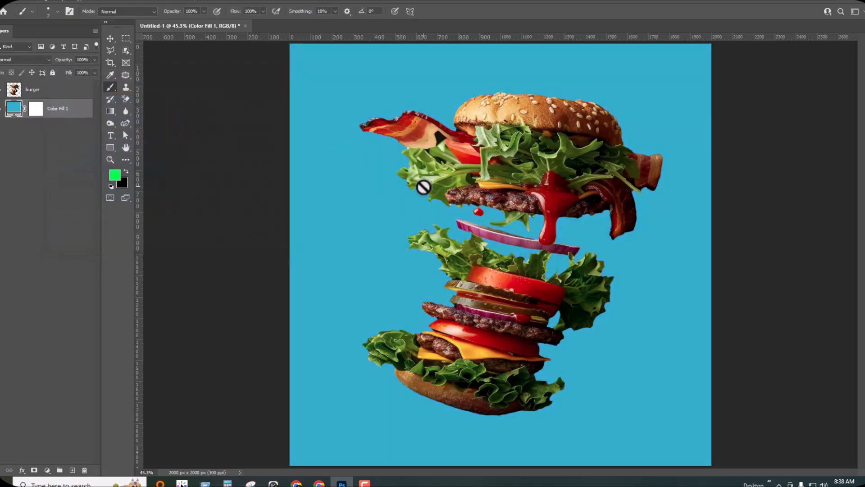
Step: Inspect the burger's edges against the blue background, and select the burger layer with the Move tool active
scroll(611, 228, "up", 3)
scroll(611, 228, "up", 3)
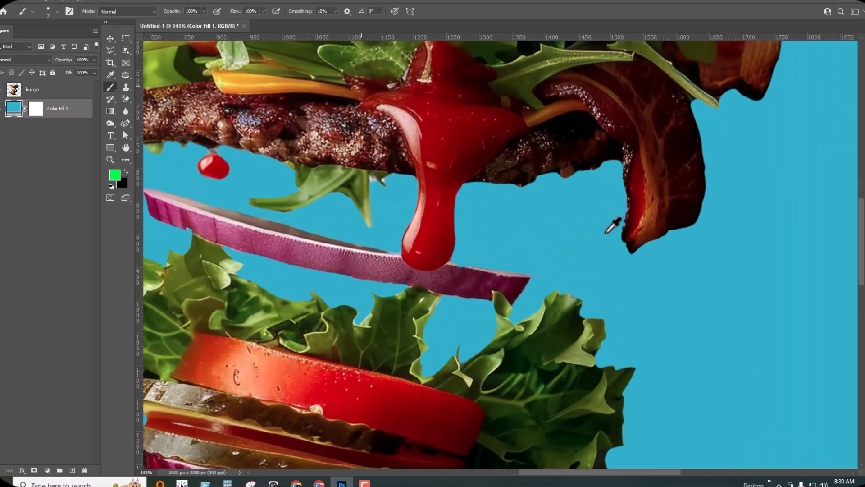
scroll(611, 228, "down", 5)
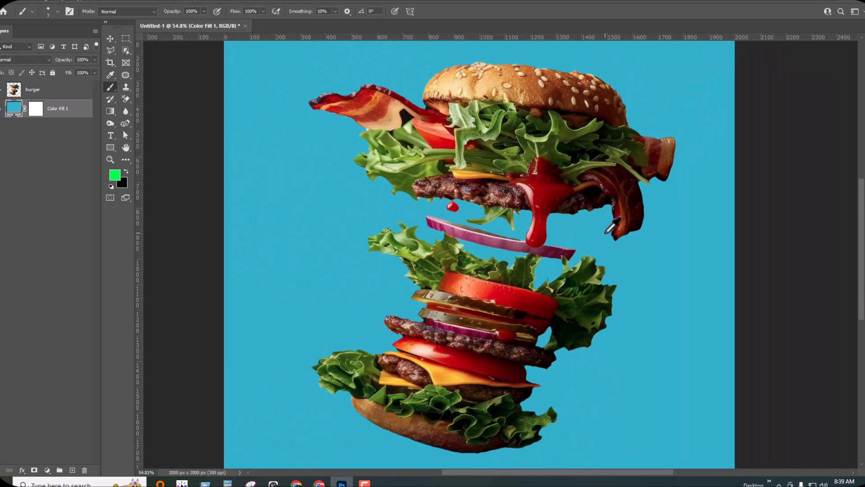
left_click(110, 38)
left_click(28, 183)
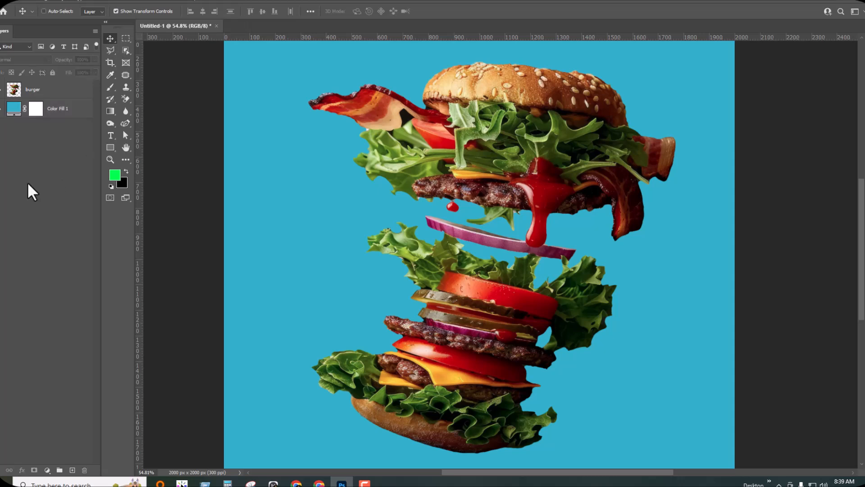
left_click(46, 96)
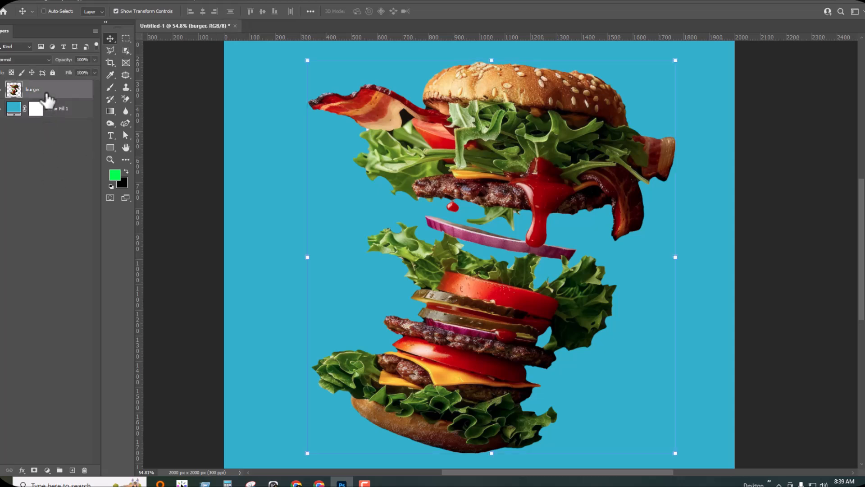
Step: Draw a freehand Lasso selection around the outer tip of the bacon strip beside the top bun
scroll(373, 88, "up", 2)
left_click(110, 50)
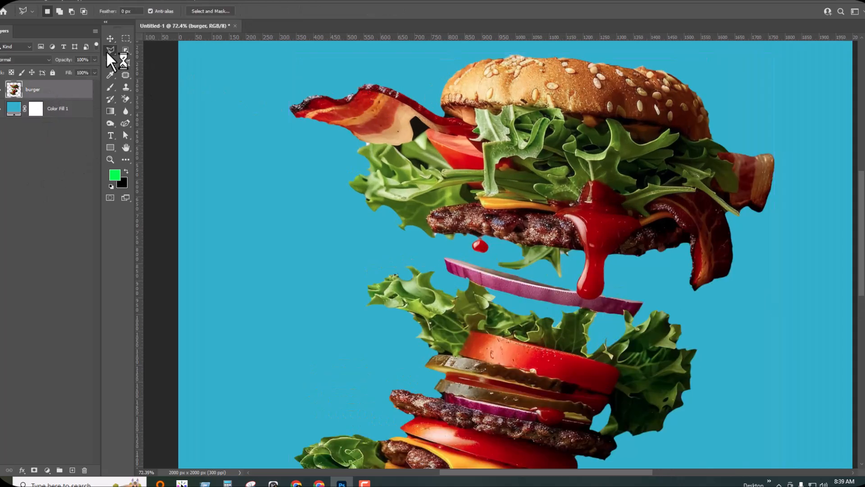
left_click_drag(110, 53, 143, 49)
scroll(321, 110, "up", 1)
mouse_move(296, 81)
left_mouse_down()
mouse_move(332, 95)
mouse_move(342, 125)
left_mouse_up()
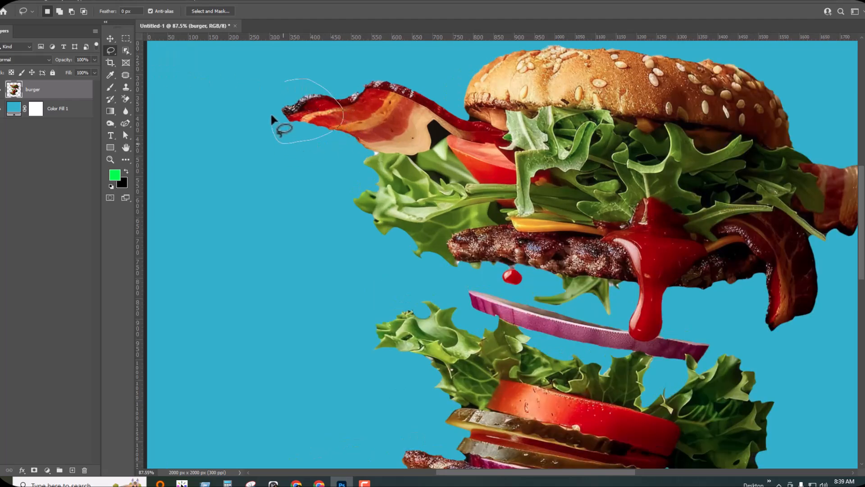
left_click_drag(280, 85, 283, 82)
Step: Switch the Lasso to Add to selection and extend the selection over the rest of the protruding bacon strip
left_click(59, 11)
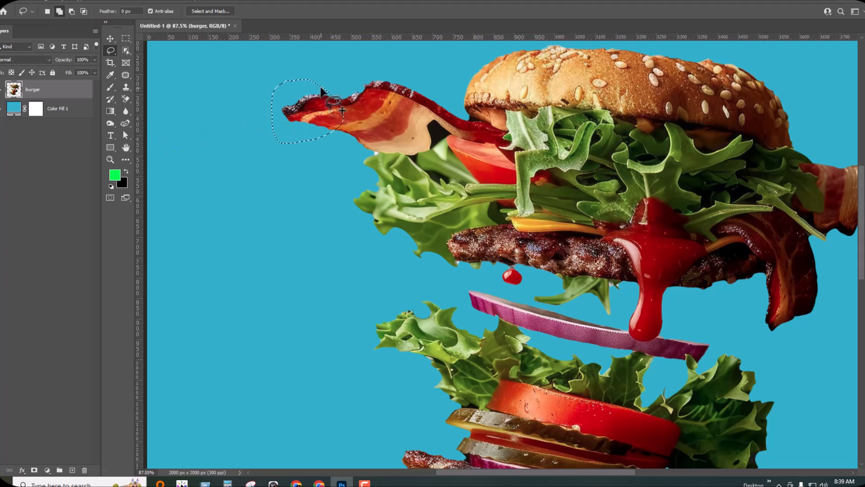
mouse_move(331, 104)
left_mouse_down()
mouse_move(386, 77)
mouse_move(384, 113)
mouse_move(355, 123)
mouse_move(324, 90)
left_mouse_up()
mouse_move(388, 80)
left_mouse_down()
mouse_move(477, 130)
mouse_move(424, 136)
mouse_move(388, 111)
left_mouse_up()
left_click_drag(316, 125, 353, 146)
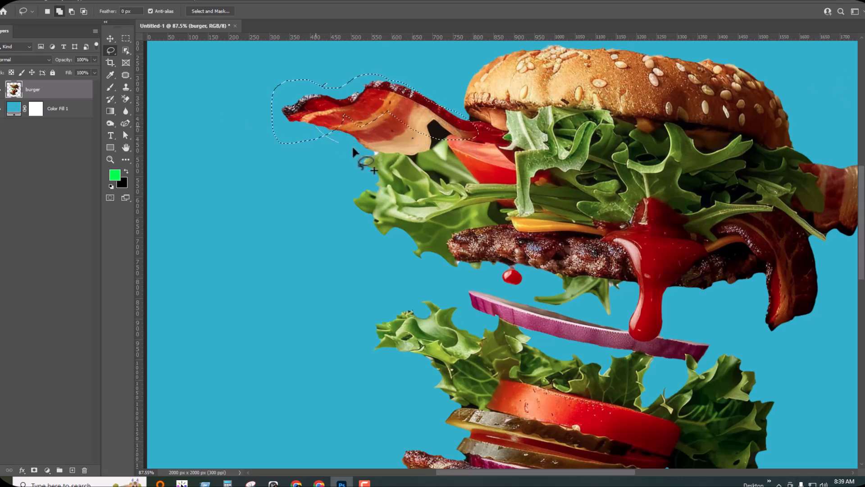
left_click_drag(449, 154, 462, 144)
Step: Try deleting the selected bacon strip from the burger layer, and undo the deletion
key("Delete")
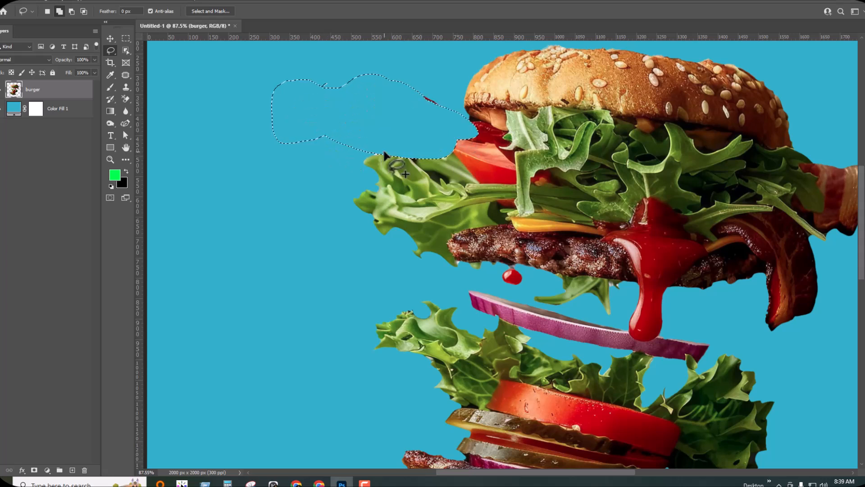
key("ctrl+z")
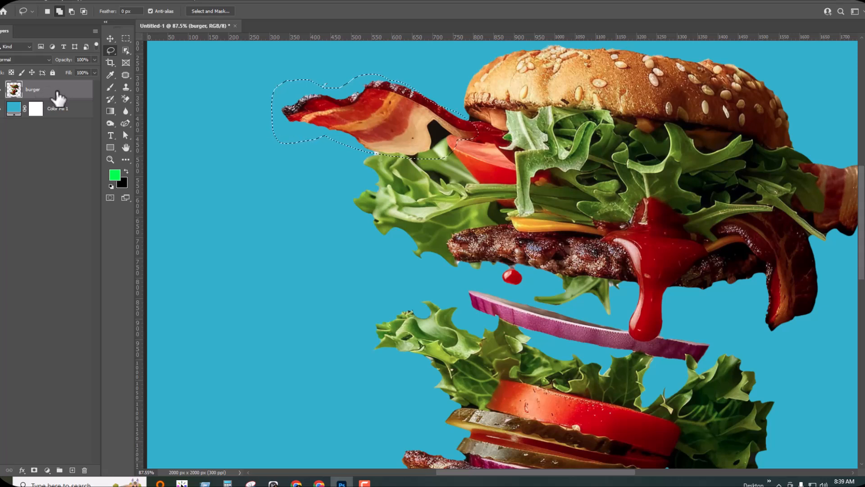
Step: Copy the selected bacon strip to a new layer, and check the copy alone by hiding and reshowing the burger layer
key("ctrl+j")
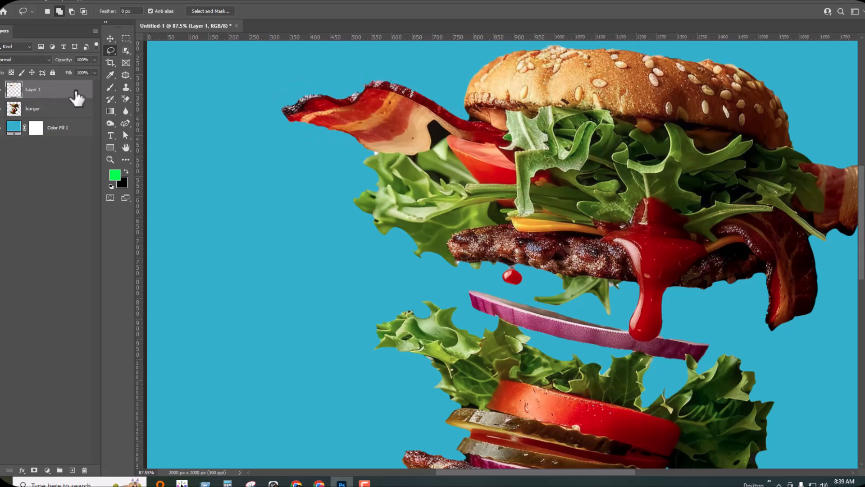
left_click(2, 111)
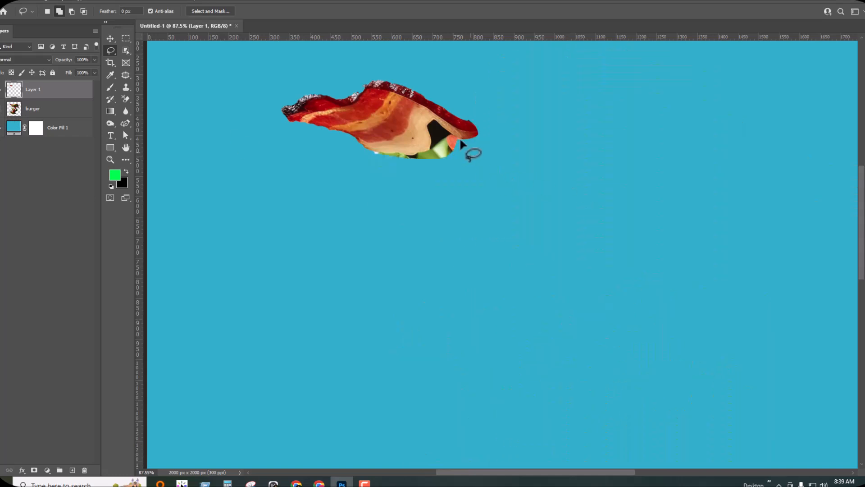
left_click(3, 110)
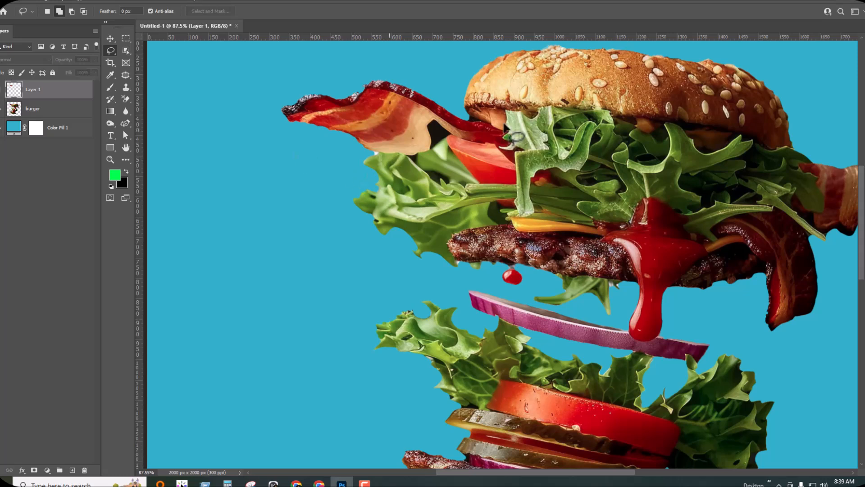
left_click(54, 90)
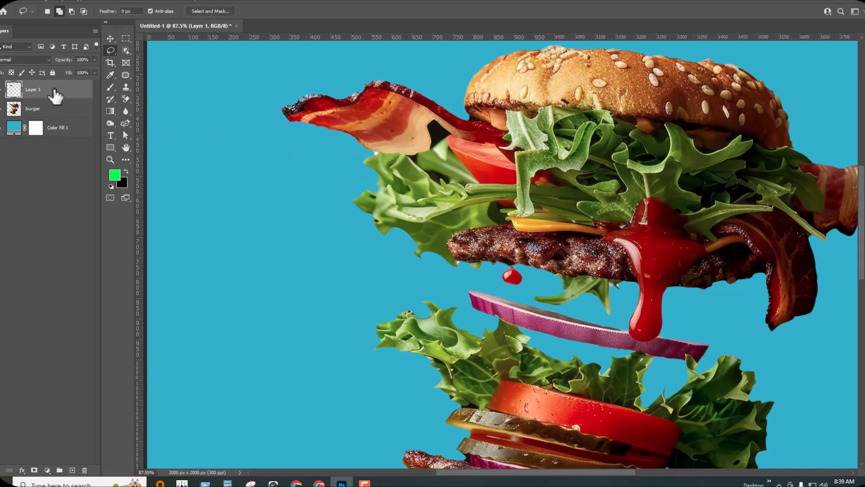
Step: Send the copied bacon layer beneath the colour fill layer with the Move tool active, and select the burger layer
left_click(108, 40)
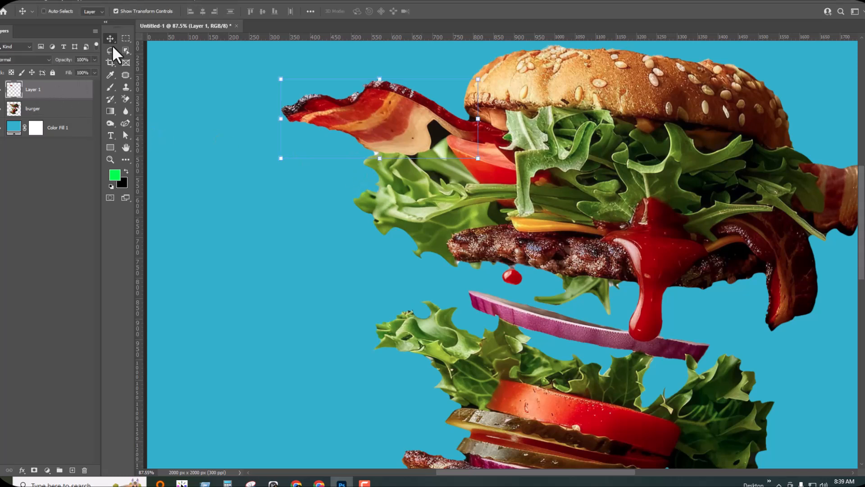
left_click_drag(63, 103, 79, 459)
left_click(64, 88)
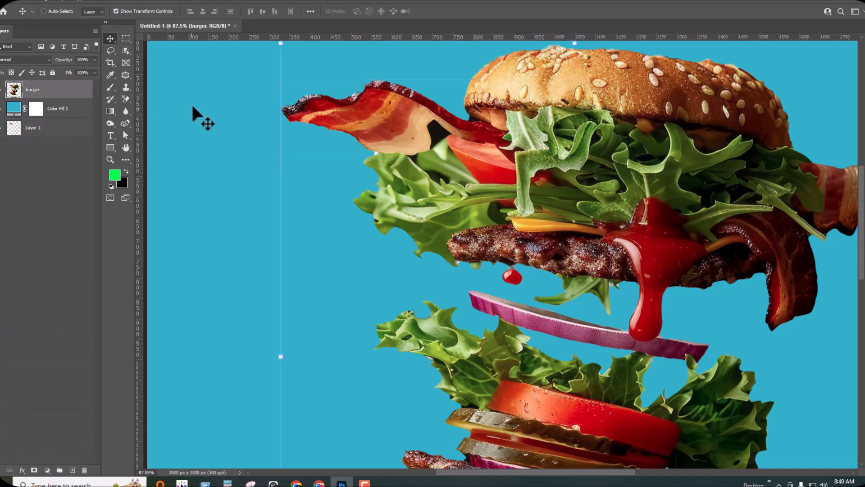
Step: Draw a freehand Lasso selection around the bacon tip, and add the rest of the strip up to the top bun and lettuce
left_click(111, 51)
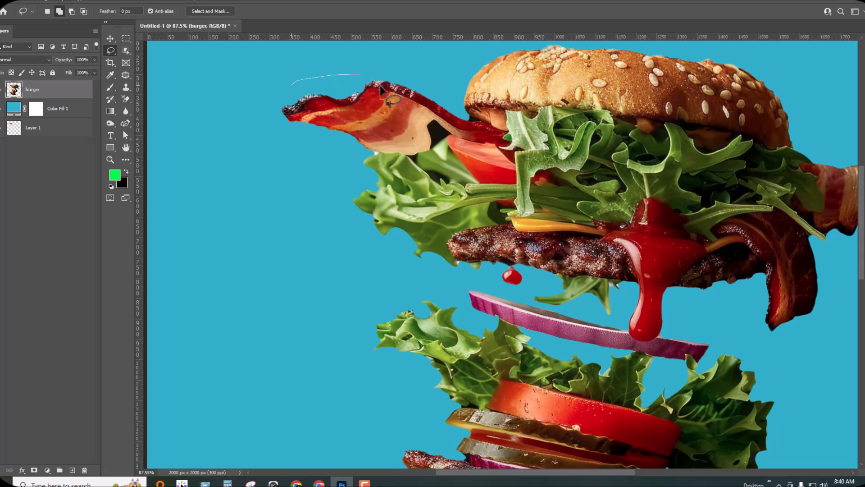
left_click_drag(254, 98, 303, 79)
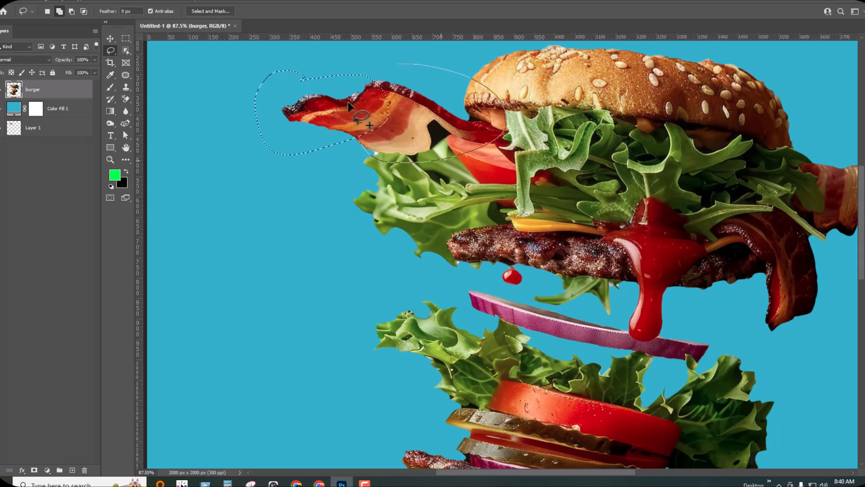
left_click_drag(403, 74, 374, 153)
Step: Subtract freehand Lasso areas from the selection to leave only the narrow area above the bacon strip, and activate the Move tool
left_click(72, 12)
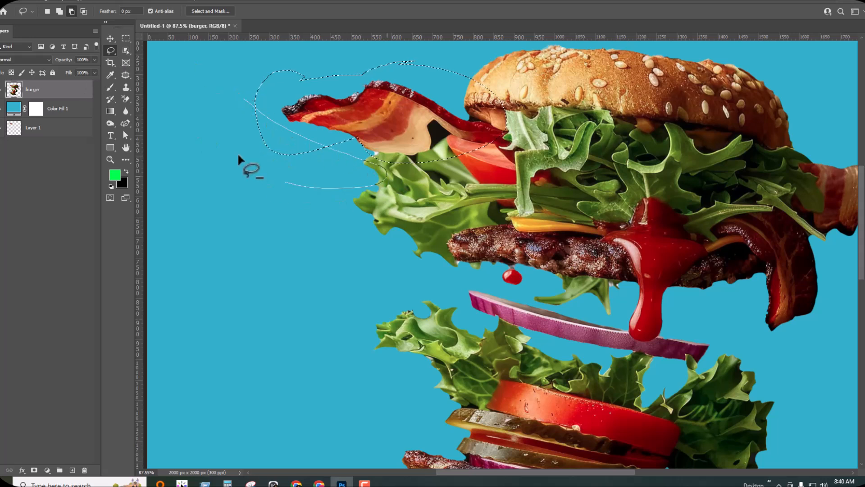
mouse_move(237, 162)
left_mouse_down()
mouse_move(324, 147)
mouse_move(257, 170)
left_mouse_up()
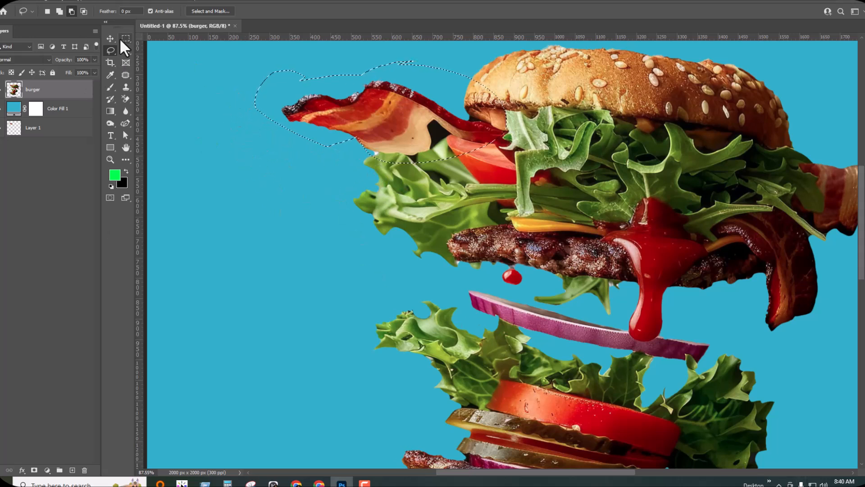
left_click_drag(301, 51, 309, 144)
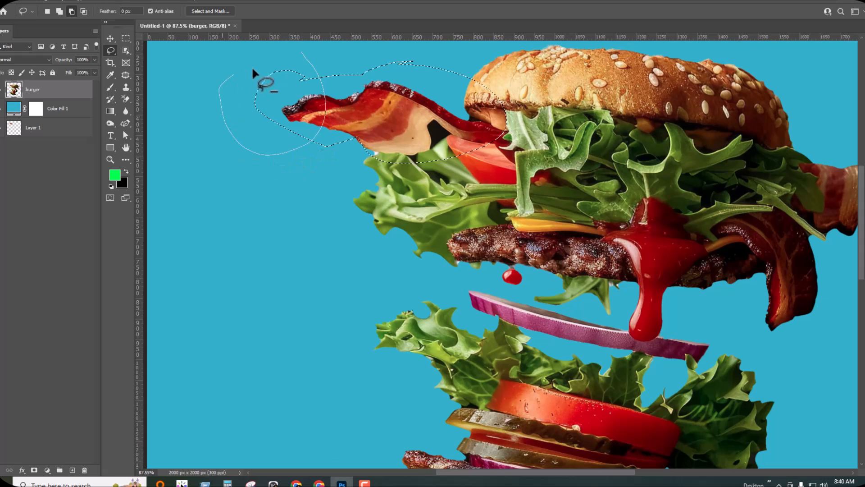
left_click_drag(298, 64, 301, 53)
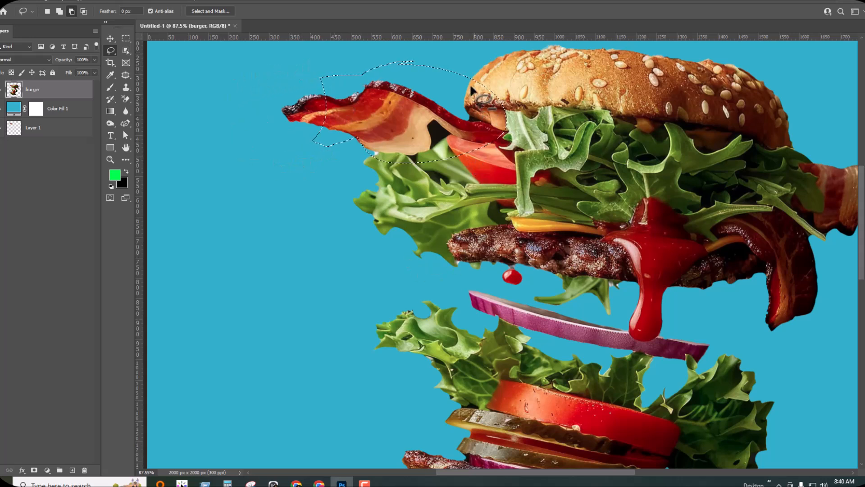
mouse_move(473, 153)
left_mouse_down()
mouse_move(515, 79)
mouse_move(483, 58)
mouse_move(463, 66)
mouse_move(476, 82)
mouse_move(393, 92)
mouse_move(318, 77)
mouse_move(284, 109)
mouse_move(331, 178)
mouse_move(488, 173)
mouse_move(498, 144)
left_mouse_up()
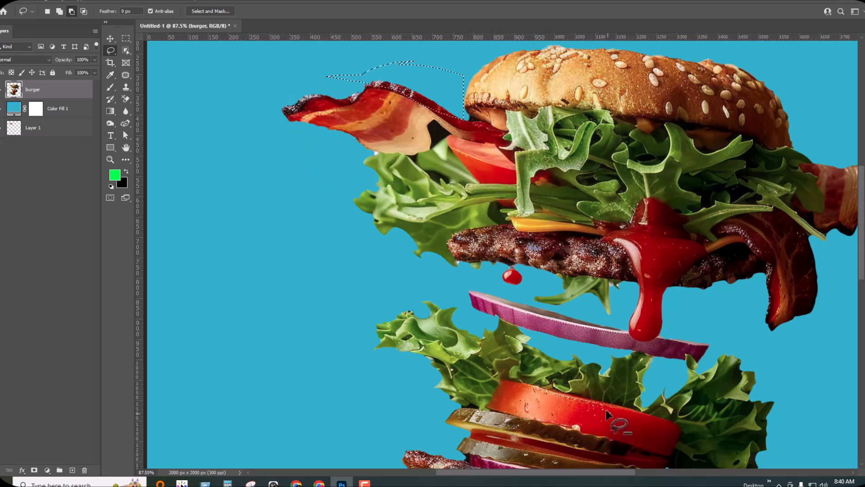
left_click(110, 38)
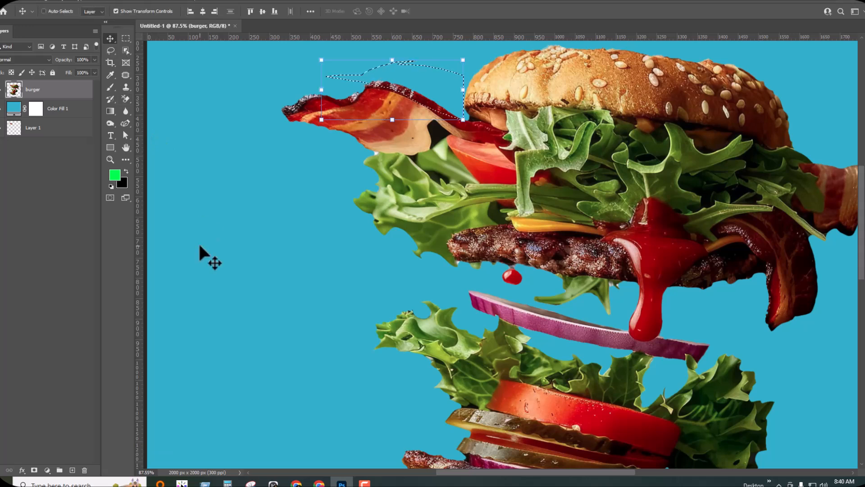